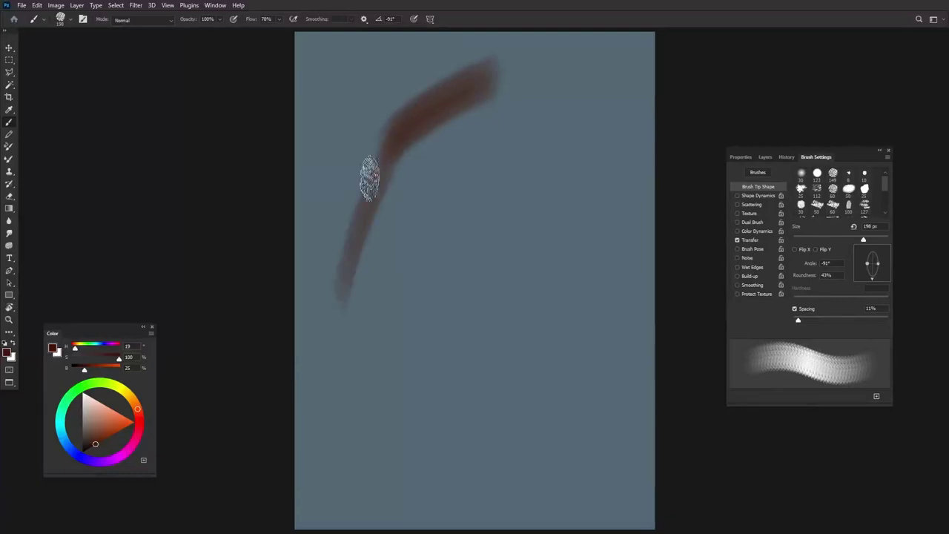
Step: Paint a dark red-brown arch for the hair mass on the blue-grey background
{"action": "mouse_move", "coordinate": [370, 145]}
{"action": "left_mouse_down"}
{"action": "mouse_move", "coordinate": [571, 131]}
{"action": "mouse_move", "coordinate": [566, 116]}
{"action": "mouse_move", "coordinate": [638, 419]}
{"action": "left_mouse_up"}
{"action": "mouse_move", "coordinate": [324, 375]}
{"action": "left_mouse_down"}
{"action": "mouse_move", "coordinate": [294, 449]}
{"action": "mouse_move", "coordinate": [610, 381]}
{"action": "mouse_move", "coordinate": [634, 519]}
{"action": "left_mouse_up"}
{"action": "mouse_move", "coordinate": [567, 372]}
{"action": "left_mouse_down"}
{"action": "mouse_move", "coordinate": [381, 360]}
{"action": "mouse_move", "coordinate": [500, 186]}
{"action": "mouse_move", "coordinate": [508, 338]}
{"action": "mouse_move", "coordinate": [451, 465]}
{"action": "mouse_move", "coordinate": [561, 259]}
{"action": "mouse_move", "coordinate": [434, 153]}
{"action": "left_mouse_up"}
Step: Trim the arch's left edge and top with the sampled background grey, then widen its right edge
{"action": "left_click", "coordinate": [350, 144], "text": "alt"}
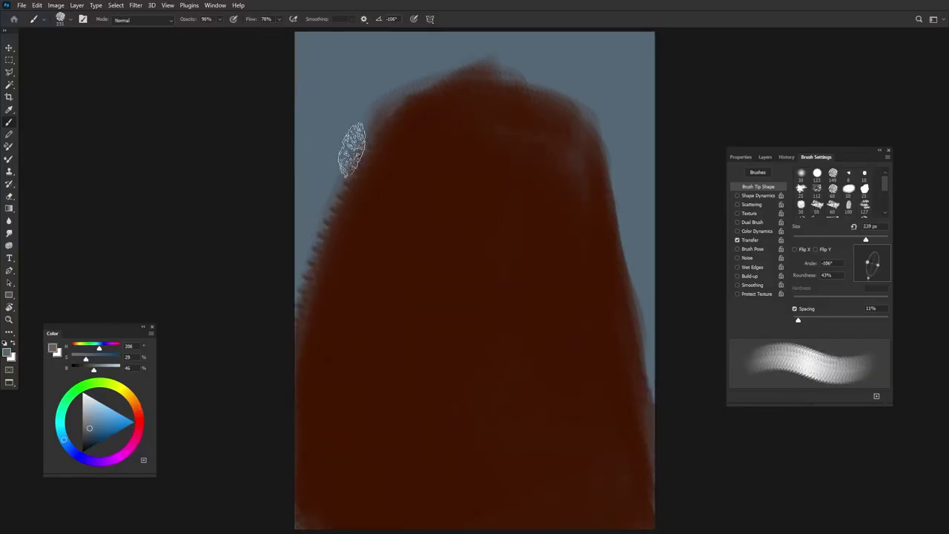
{"action": "mouse_move", "coordinate": [349, 144]}
{"action": "left_mouse_down"}
{"action": "mouse_move", "coordinate": [282, 296]}
{"action": "mouse_move", "coordinate": [491, 75]}
{"action": "mouse_move", "coordinate": [658, 138]}
{"action": "left_mouse_up"}
{"action": "left_click", "coordinate": [567, 140], "text": "alt"}
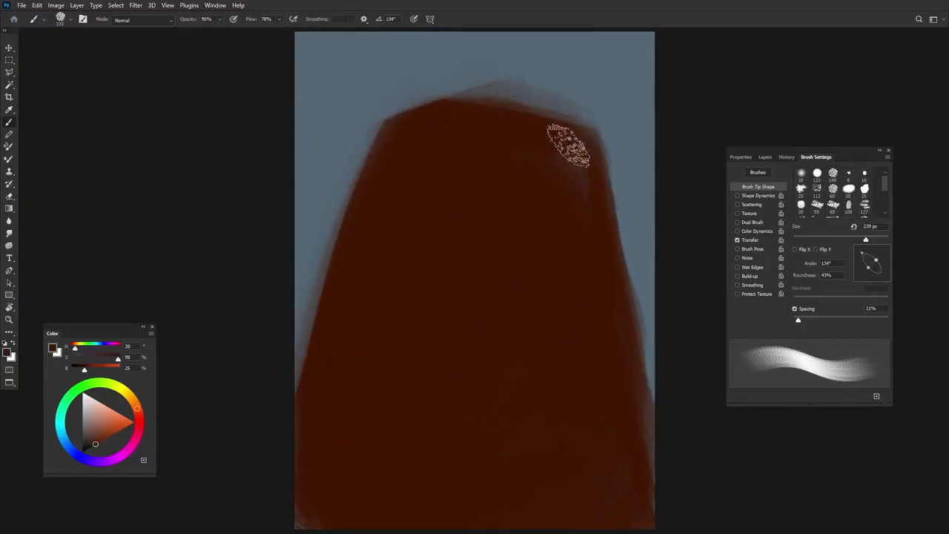
{"action": "mouse_move", "coordinate": [568, 140]}
{"action": "left_mouse_down"}
{"action": "mouse_move", "coordinate": [618, 246]}
{"action": "mouse_move", "coordinate": [652, 445]}
{"action": "left_mouse_up"}
{"action": "left_click_drag", "start_coordinate": [366, 225], "coordinate": [349, 203]}
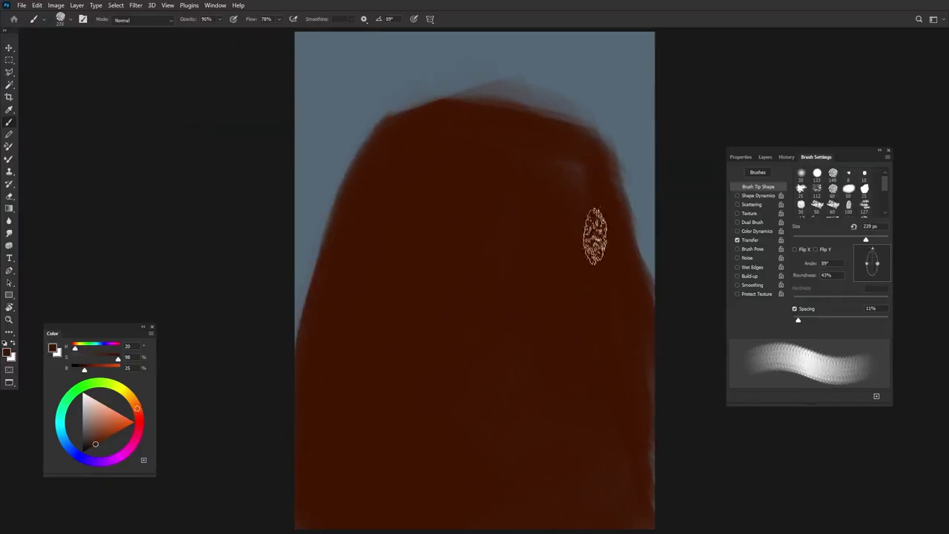
{"action": "mouse_move", "coordinate": [400, 141]}
{"action": "left_mouse_down"}
{"action": "mouse_move", "coordinate": [469, 148]}
{"action": "mouse_move", "coordinate": [342, 154]}
{"action": "left_mouse_up"}
Step: Outline the face oval in dark brown and repaint the hair's sides and top peak
{"action": "mouse_move", "coordinate": [366, 202]}
{"action": "left_mouse_down"}
{"action": "mouse_move", "coordinate": [390, 445]}
{"action": "mouse_move", "coordinate": [531, 509]}
{"action": "mouse_move", "coordinate": [609, 350]}
{"action": "left_mouse_up"}
{"action": "left_click_drag", "start_coordinate": [356, 338], "coordinate": [306, 286]}
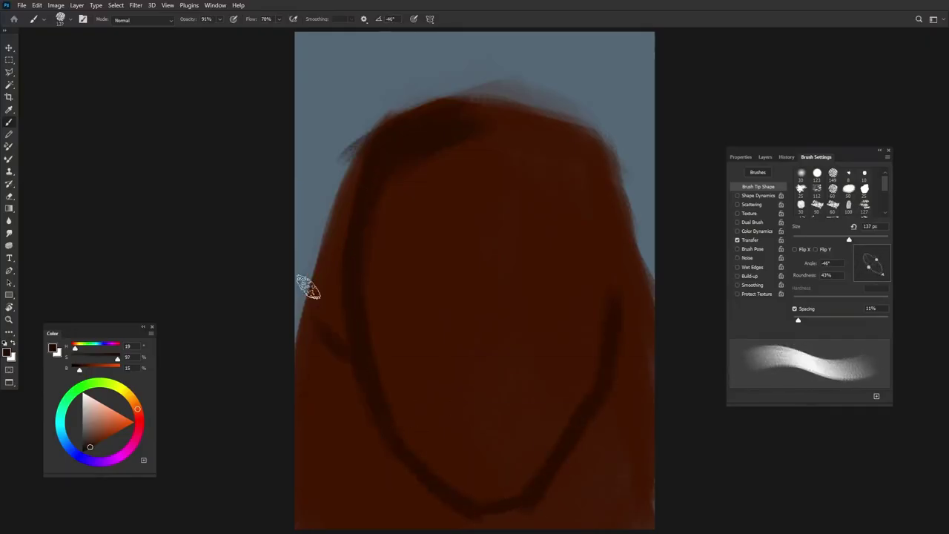
{"action": "mouse_move", "coordinate": [490, 120]}
{"action": "left_mouse_down"}
{"action": "mouse_move", "coordinate": [598, 185]}
{"action": "mouse_move", "coordinate": [632, 311]}
{"action": "left_mouse_up"}
{"action": "mouse_move", "coordinate": [309, 378]}
{"action": "left_mouse_down"}
{"action": "mouse_move", "coordinate": [318, 296]}
{"action": "mouse_move", "coordinate": [388, 116]}
{"action": "mouse_move", "coordinate": [491, 74]}
{"action": "mouse_move", "coordinate": [599, 93]}
{"action": "mouse_move", "coordinate": [640, 205]}
{"action": "left_mouse_up"}
{"action": "left_click_drag", "start_coordinate": [504, 82], "coordinate": [571, 111]}
Step: Fill the face oval with orange skin and darken the hair's left edge and top
{"action": "left_click", "coordinate": [111, 428]}
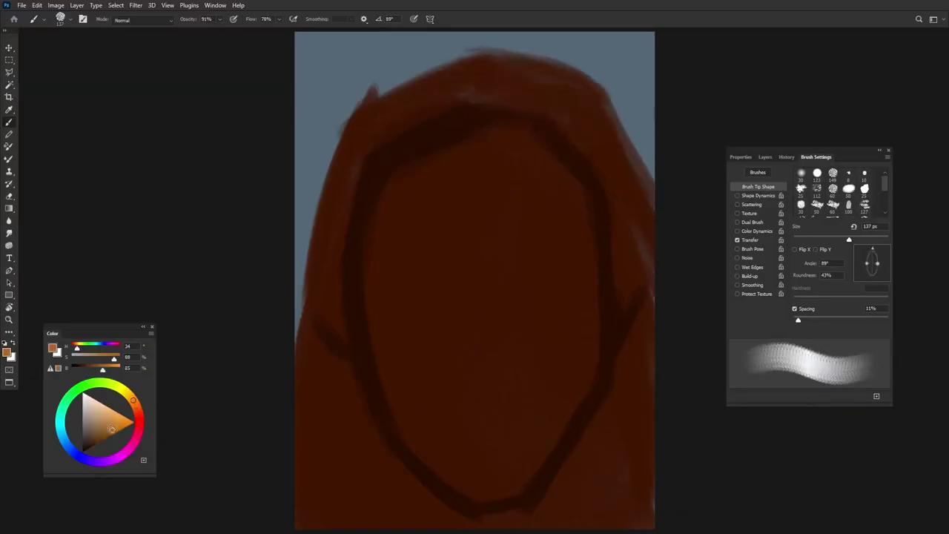
{"action": "left_click_drag", "start_coordinate": [391, 349], "coordinate": [392, 233]}
{"action": "mouse_move", "coordinate": [451, 184]}
{"action": "left_mouse_down"}
{"action": "mouse_move", "coordinate": [385, 207]}
{"action": "mouse_move", "coordinate": [482, 148]}
{"action": "mouse_move", "coordinate": [403, 415]}
{"action": "mouse_move", "coordinate": [556, 318]}
{"action": "mouse_move", "coordinate": [546, 165]}
{"action": "mouse_move", "coordinate": [546, 220]}
{"action": "mouse_move", "coordinate": [429, 331]}
{"action": "mouse_move", "coordinate": [498, 391]}
{"action": "mouse_move", "coordinate": [424, 335]}
{"action": "mouse_move", "coordinate": [338, 328]}
{"action": "mouse_move", "coordinate": [320, 251]}
{"action": "mouse_move", "coordinate": [558, 282]}
{"action": "mouse_move", "coordinate": [620, 304]}
{"action": "mouse_move", "coordinate": [608, 193]}
{"action": "mouse_move", "coordinate": [363, 239]}
{"action": "left_mouse_up"}
{"action": "mouse_move", "coordinate": [329, 205]}
{"action": "left_mouse_down"}
{"action": "mouse_move", "coordinate": [361, 119]}
{"action": "mouse_move", "coordinate": [341, 133]}
{"action": "mouse_move", "coordinate": [434, 64]}
{"action": "mouse_move", "coordinate": [529, 34]}
{"action": "mouse_move", "coordinate": [482, 53]}
{"action": "mouse_move", "coordinate": [621, 132]}
{"action": "left_mouse_up"}
{"action": "mouse_move", "coordinate": [348, 247]}
{"action": "left_mouse_down"}
{"action": "mouse_move", "coordinate": [338, 155]}
{"action": "mouse_move", "coordinate": [481, 61]}
{"action": "mouse_move", "coordinate": [593, 66]}
{"action": "mouse_move", "coordinate": [573, 89]}
{"action": "mouse_move", "coordinate": [531, 68]}
{"action": "mouse_move", "coordinate": [591, 100]}
{"action": "mouse_move", "coordinate": [607, 143]}
{"action": "mouse_move", "coordinate": [618, 248]}
{"action": "left_mouse_up"}
Step: Paint ears on both sides, darken the hair beside them, and shade the left cheek reddish
{"action": "left_click", "coordinate": [313, 275], "text": "alt"}
{"action": "mouse_move", "coordinate": [324, 258]}
{"action": "left_mouse_down"}
{"action": "mouse_move", "coordinate": [332, 298]}
{"action": "mouse_move", "coordinate": [338, 277]}
{"action": "left_mouse_up"}
{"action": "left_click", "coordinate": [322, 227], "text": "alt"}
{"action": "mouse_move", "coordinate": [321, 227]}
{"action": "left_mouse_down"}
{"action": "mouse_move", "coordinate": [318, 198]}
{"action": "mouse_move", "coordinate": [313, 240]}
{"action": "left_mouse_up"}
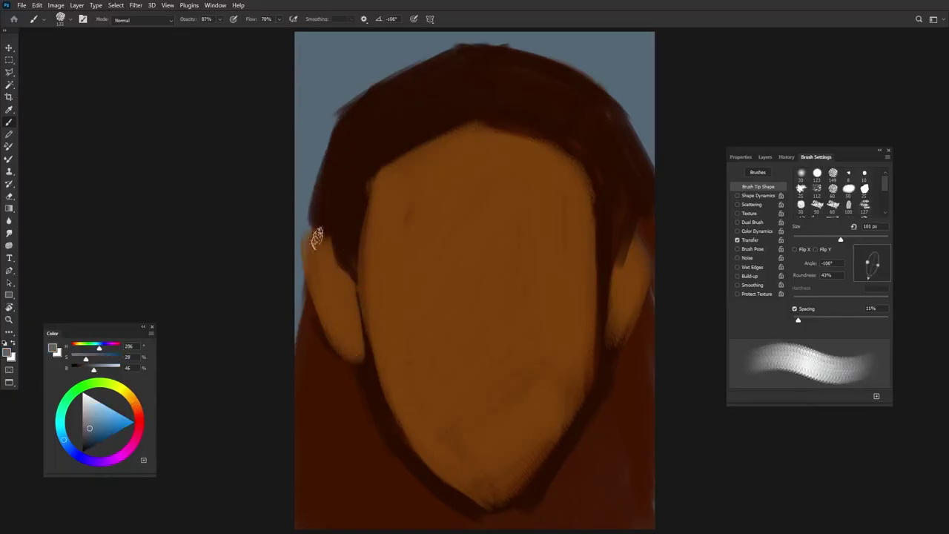
{"action": "left_click_drag", "start_coordinate": [607, 190], "coordinate": [626, 274]}
{"action": "left_click", "coordinate": [370, 239], "text": "alt"}
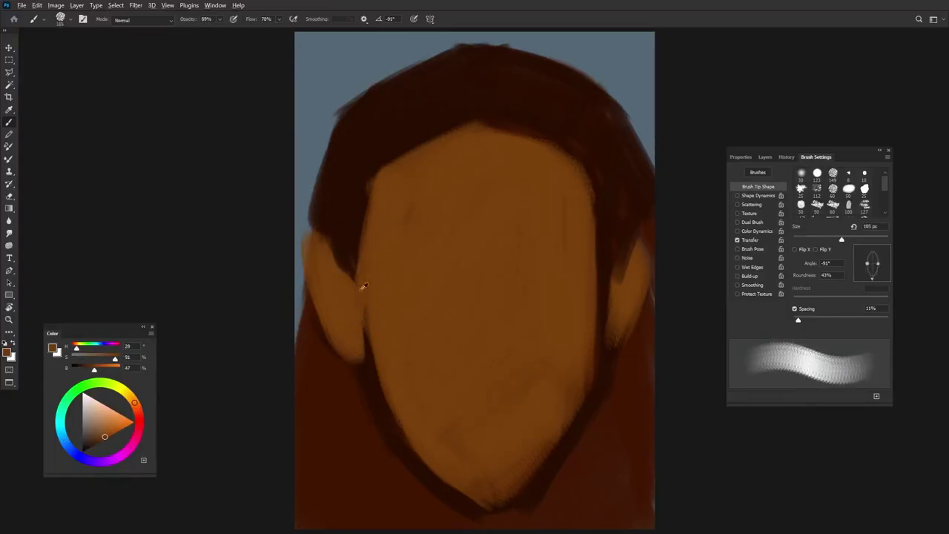
{"action": "mouse_move", "coordinate": [364, 286]}
{"action": "left_mouse_down"}
{"action": "mouse_move", "coordinate": [403, 435]}
{"action": "mouse_move", "coordinate": [508, 484]}
{"action": "mouse_move", "coordinate": [568, 417]}
{"action": "left_mouse_up"}
{"action": "key", "text": "shift+Right"}
{"action": "key", "text": "shift+Right"}
{"action": "key", "text": "shift+Right"}
{"action": "key", "text": "shift+Right"}
{"action": "key", "text": "shift+Right"}
{"action": "key", "text": "shift+Right"}
Step: Shade the jaw reddish, paint reddish bands across both eye areas, and block in the mouth
{"action": "left_click", "coordinate": [591, 377], "text": "alt"}
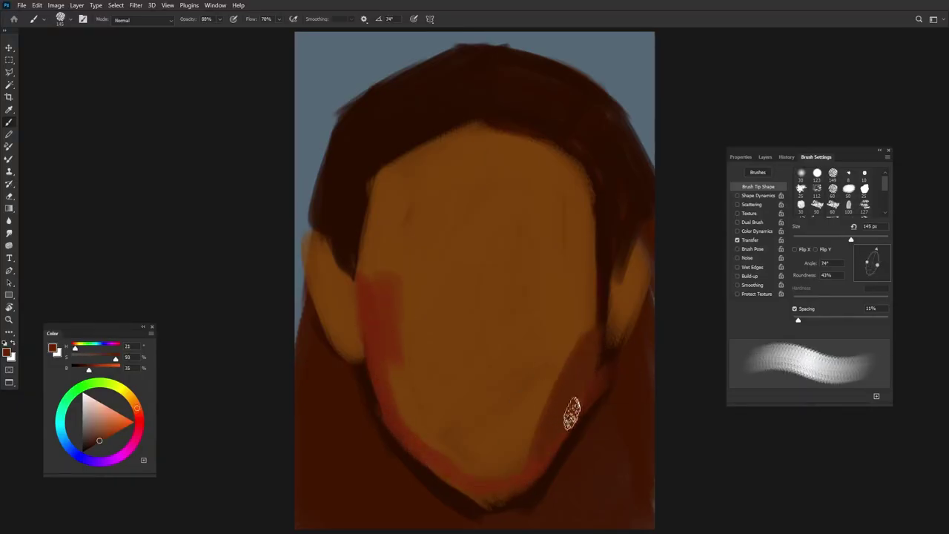
{"action": "key", "text": "shift+Left"}
{"action": "key", "text": "shift+Left"}
{"action": "key", "text": "shift+Left"}
{"action": "mouse_move", "coordinate": [590, 233]}
{"action": "left_mouse_down"}
{"action": "mouse_move", "coordinate": [597, 360]}
{"action": "mouse_move", "coordinate": [587, 222]}
{"action": "left_mouse_up"}
{"action": "left_click", "coordinate": [562, 246], "text": "alt"}
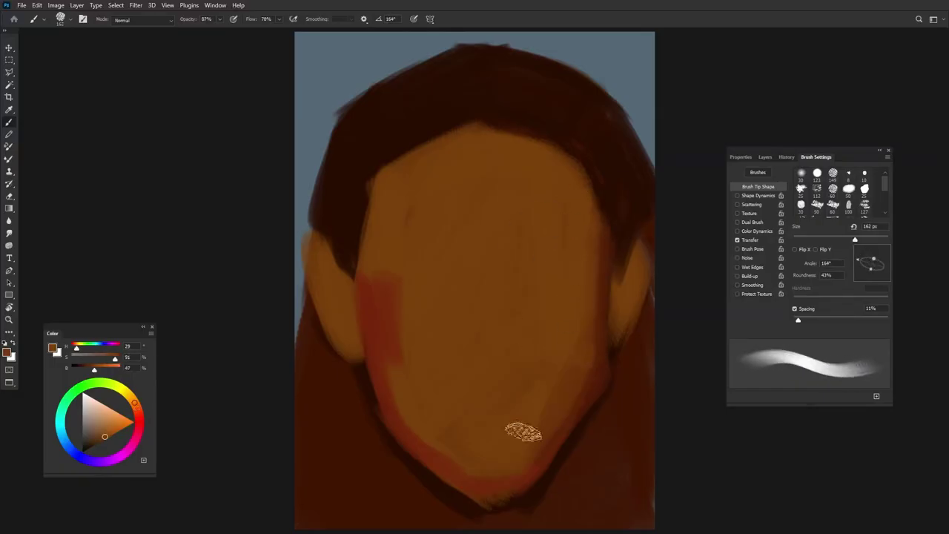
{"action": "left_click", "coordinate": [385, 328], "text": "alt"}
{"action": "key", "text": "shift+Right"}
{"action": "key", "text": "shift+Right"}
{"action": "key", "text": "shift+Right"}
{"action": "left_click_drag", "start_coordinate": [393, 271], "coordinate": [448, 286]}
{"action": "left_click_drag", "start_coordinate": [538, 278], "coordinate": [570, 282]}
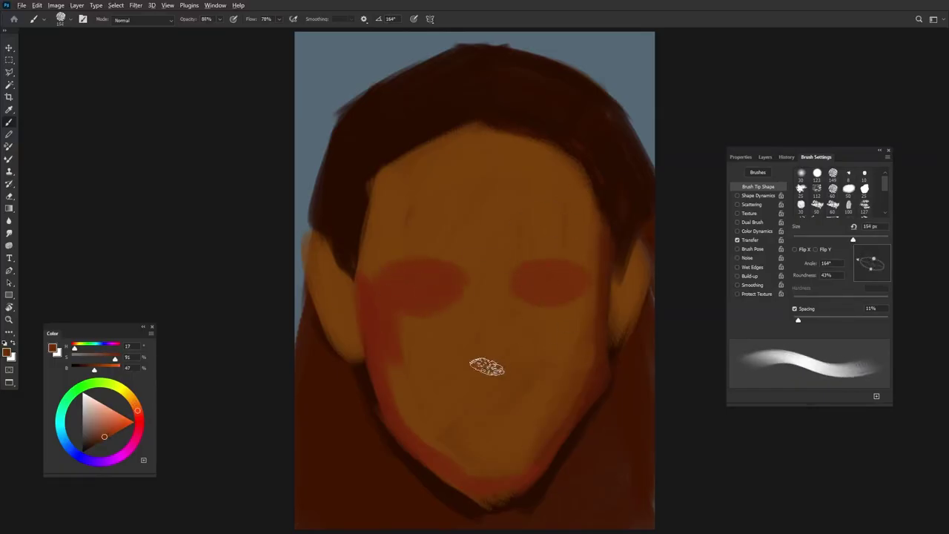
{"action": "left_click_drag", "start_coordinate": [474, 367], "coordinate": [501, 370]}
Step: Lighten the forehead with sampled skin tone and paint a light hair parting atop the head
{"action": "key", "text": "shift+Right"}
{"action": "key", "text": "shift+Right"}
{"action": "key", "text": "shift+Right"}
{"action": "left_click", "coordinate": [433, 169], "text": "alt"}
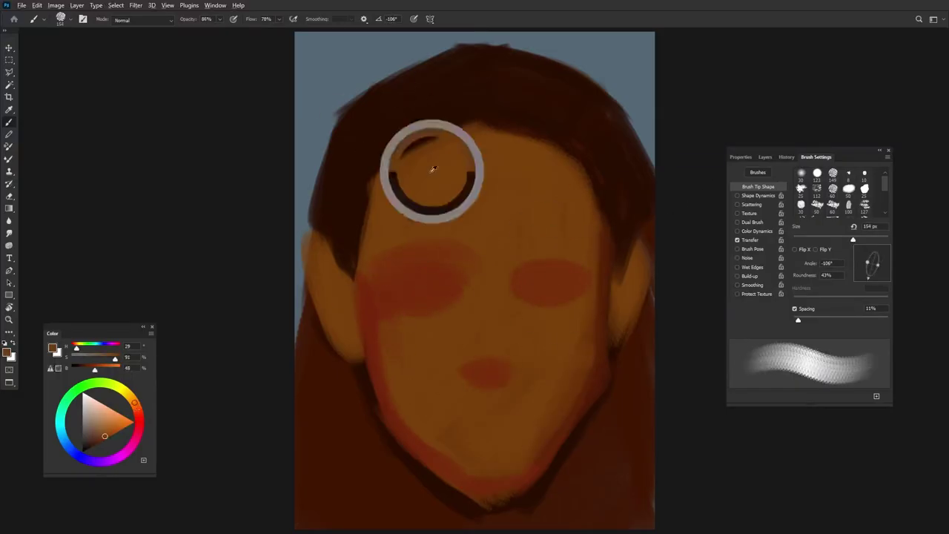
{"action": "left_click_drag", "start_coordinate": [501, 201], "coordinate": [460, 148]}
{"action": "key", "text": "shift+Right"}
{"action": "key", "text": "shift+Right"}
{"action": "key", "text": "shift+Right"}
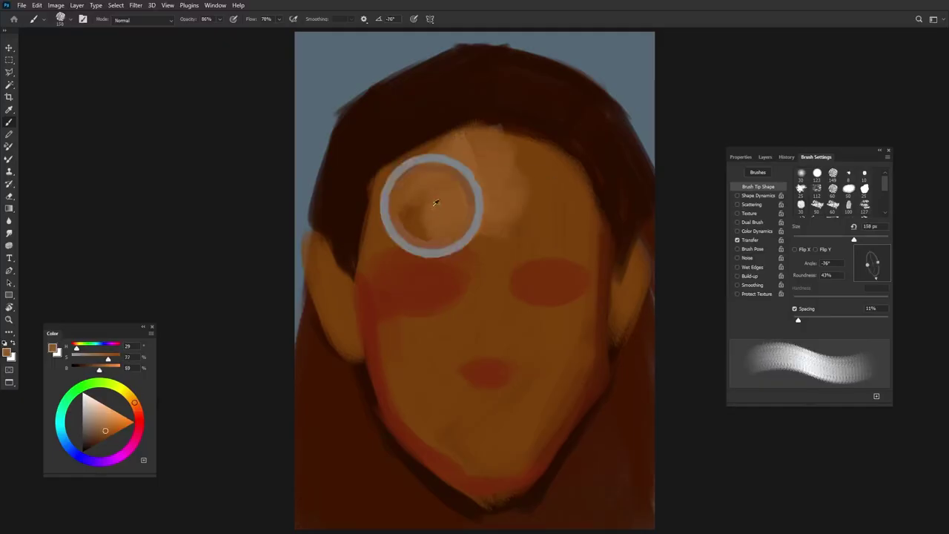
{"action": "left_click_drag", "start_coordinate": [435, 203], "coordinate": [400, 238]}
{"action": "key", "text": "shift+Left"}
{"action": "key", "text": "shift+Left"}
{"action": "key", "text": "shift+Left"}
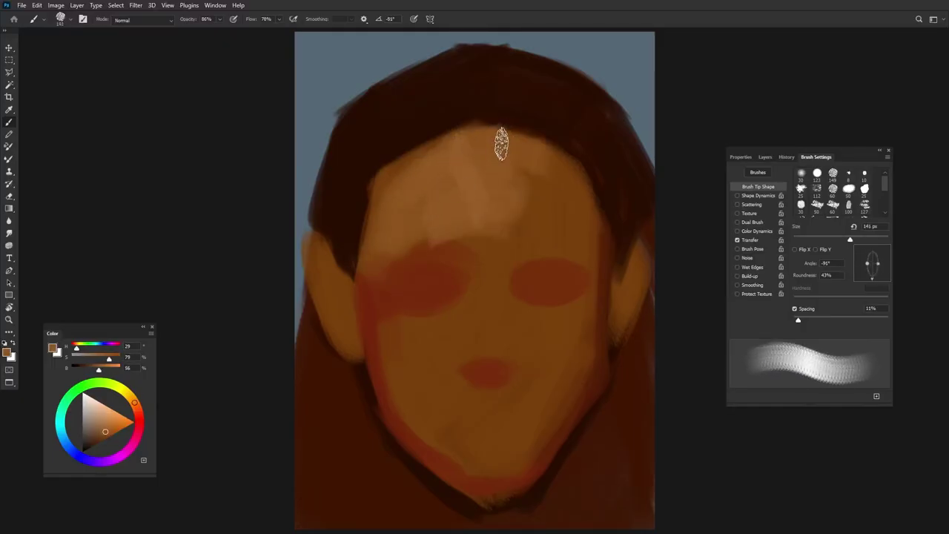
{"action": "left_click_drag", "start_coordinate": [501, 144], "coordinate": [493, 63]}
{"action": "key", "text": "shift+Right"}
{"action": "key", "text": "shift+Right"}
{"action": "key", "text": "shift+Right"}
Step: Paint a reddish nose stroke between the eyes with a highlight down the nose
{"action": "left_click", "coordinate": [534, 156], "text": "alt"}
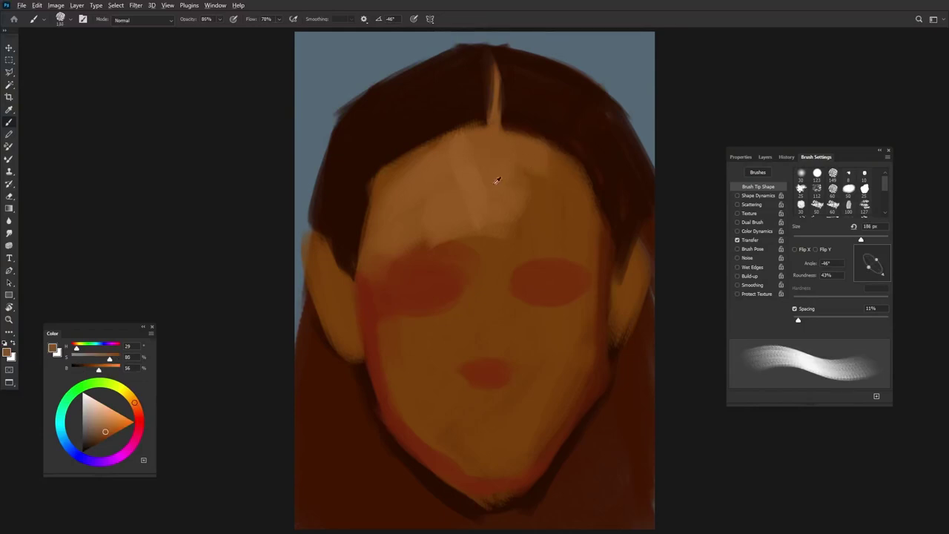
{"action": "key", "text": "bracketleft"}
{"action": "key", "text": "bracketleft"}
{"action": "key", "text": "bracketleft"}
{"action": "left_click", "coordinate": [582, 185], "text": "alt"}
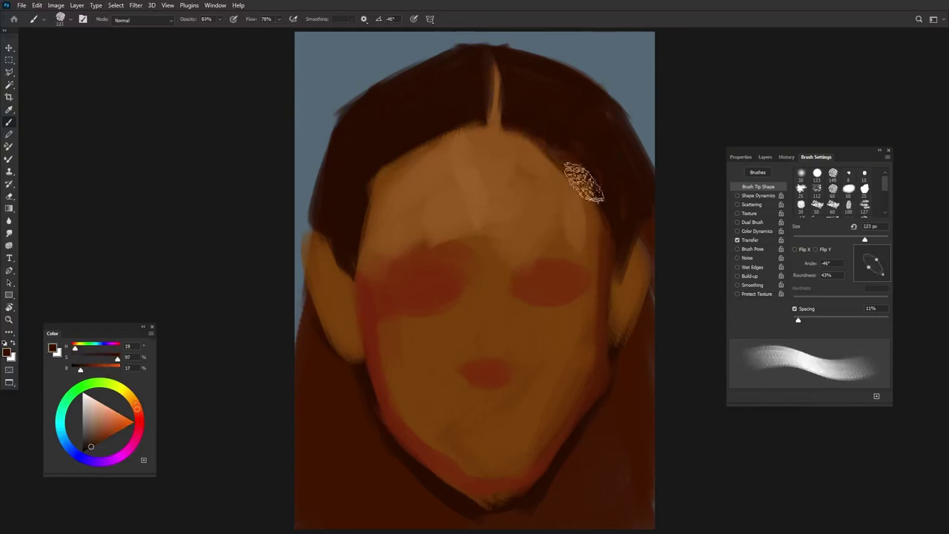
{"action": "left_click", "coordinate": [523, 279], "text": "alt"}
{"action": "key", "text": "shift+Right"}
{"action": "key", "text": "shift+Right"}
{"action": "mouse_move", "coordinate": [486, 274]}
{"action": "left_mouse_down"}
{"action": "mouse_move", "coordinate": [491, 360]}
{"action": "mouse_move", "coordinate": [487, 275]}
{"action": "left_mouse_up"}
{"action": "left_click", "coordinate": [466, 211], "text": "alt"}
{"action": "left_click", "coordinate": [449, 268], "text": "alt"}
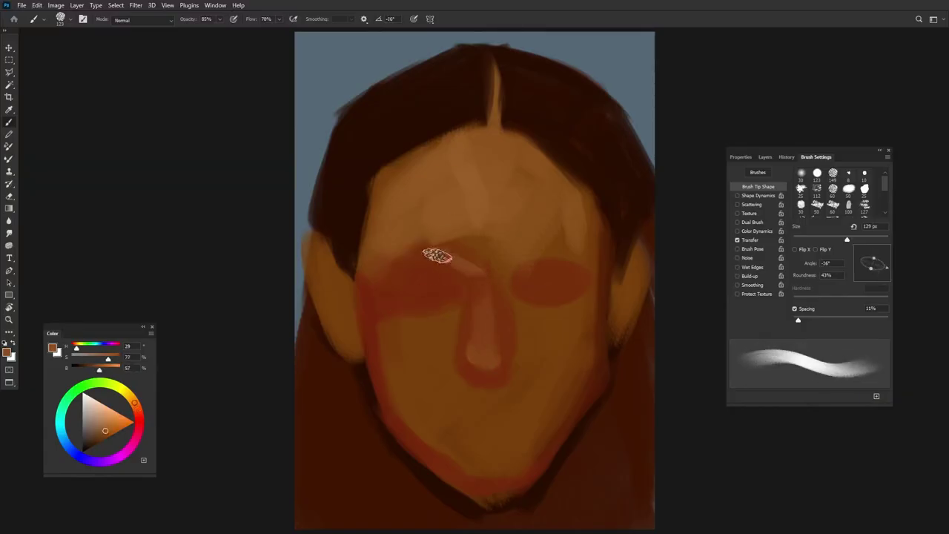
{"action": "left_click_drag", "start_coordinate": [437, 256], "coordinate": [489, 276]}
Step: Paint dark reddish eyebrow strokes above both eyes
{"action": "key", "text": "shift+Right"}
{"action": "key", "text": "shift+Right"}
{"action": "key", "text": "shift+Right"}
{"action": "left_click", "coordinate": [472, 220], "text": "alt"}
{"action": "left_click", "coordinate": [438, 280], "text": "alt"}
{"action": "left_click_drag", "start_coordinate": [392, 256], "coordinate": [465, 260]}
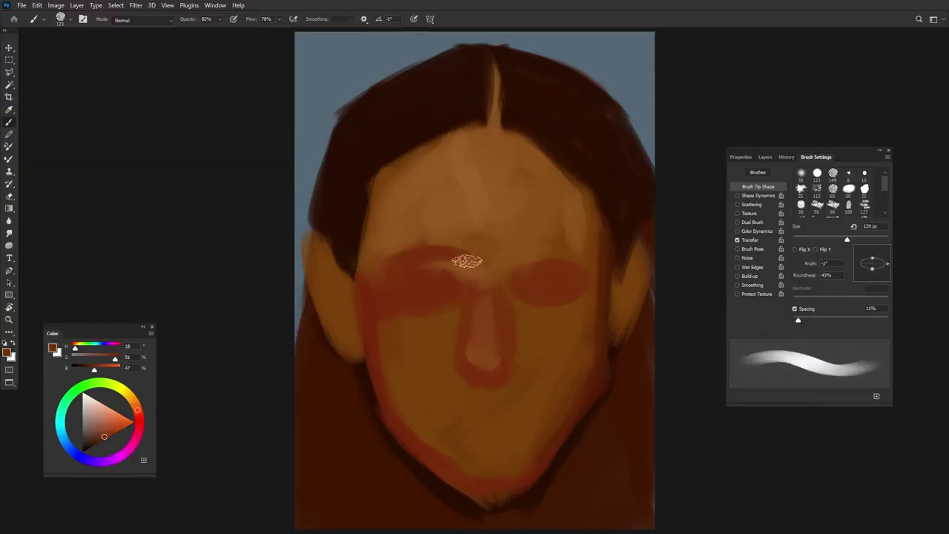
{"action": "left_click_drag", "start_coordinate": [582, 244], "coordinate": [515, 252]}
{"action": "key", "text": "x"}
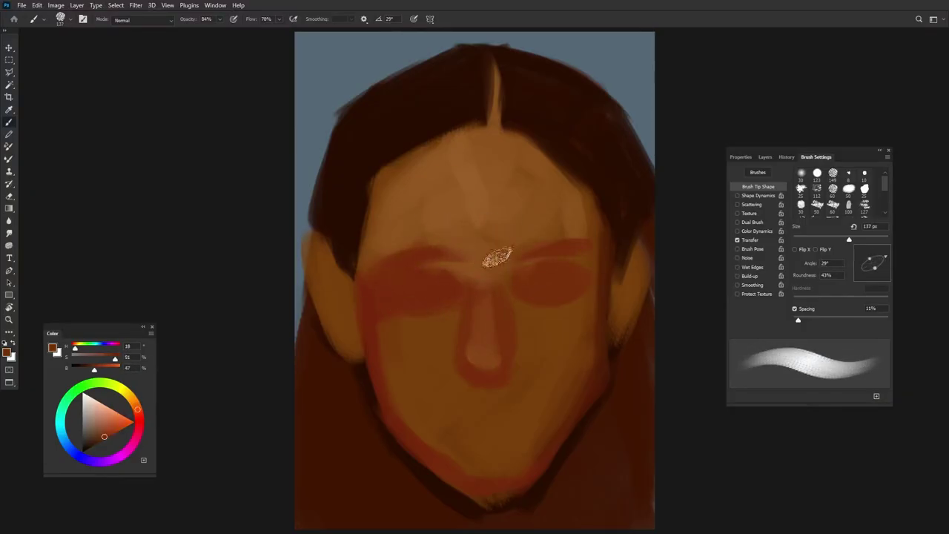
{"action": "key", "text": "shift+Left"}
{"action": "key", "text": "shift+Left"}
{"action": "key", "text": "shift+Left"}
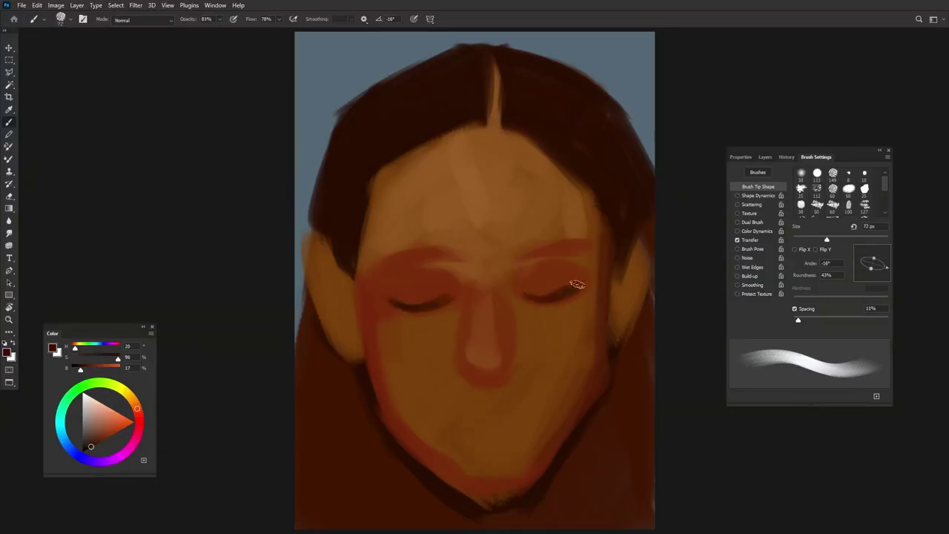
Step: With a smaller, rotated brush, highlight the tip of the nose
{"action": "key", "text": "bracketleft"}
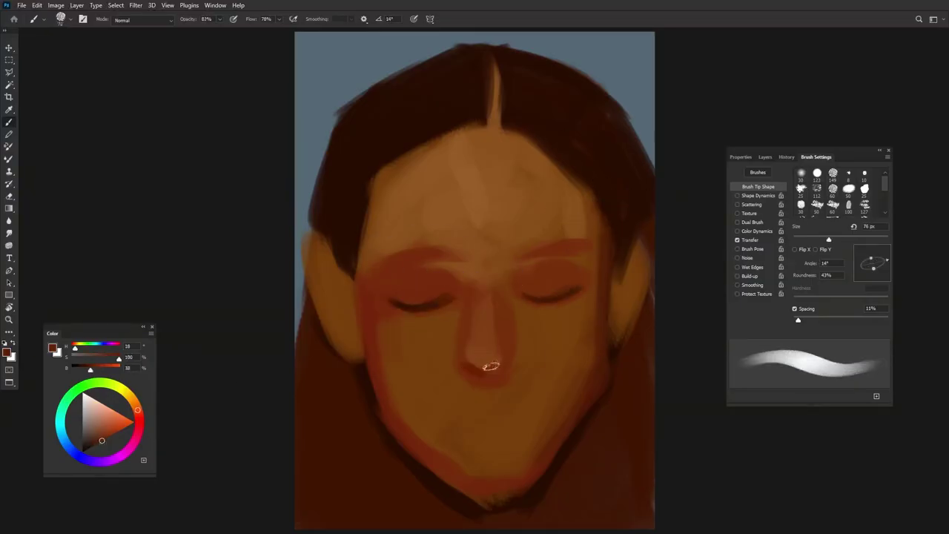
{"action": "key", "text": "shift+Left"}
{"action": "key", "text": "shift+Left"}
{"action": "key", "text": "shift+Left"}
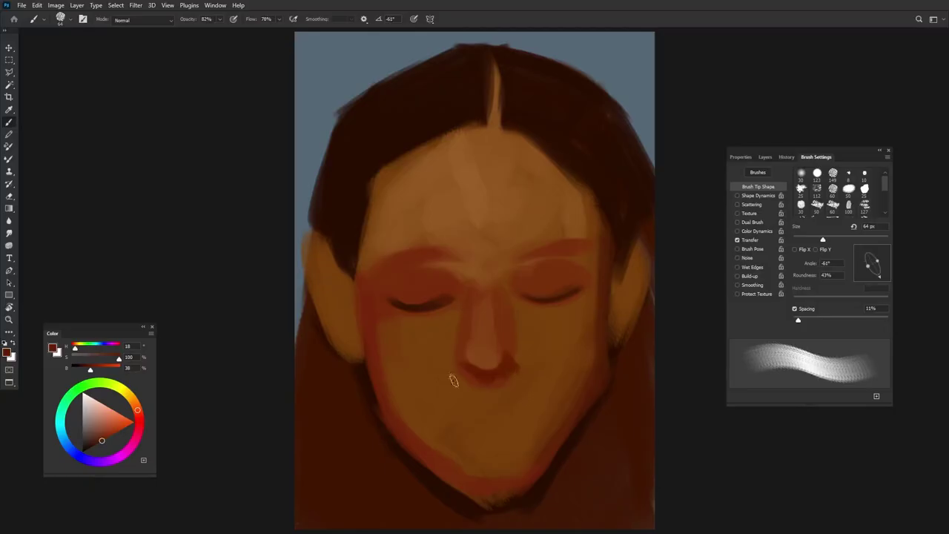
{"action": "left_click", "coordinate": [473, 363], "text": "alt"}
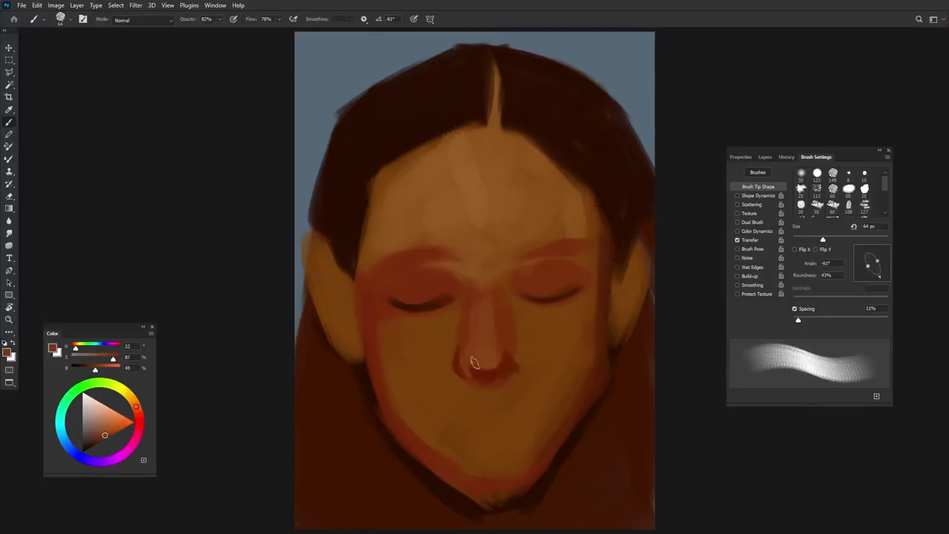
{"action": "key", "text": "shift+Right"}
{"action": "key", "text": "shift+Right"}
{"action": "key", "text": "shift+Right"}
{"action": "left_click_drag", "start_coordinate": [478, 362], "coordinate": [486, 362]}
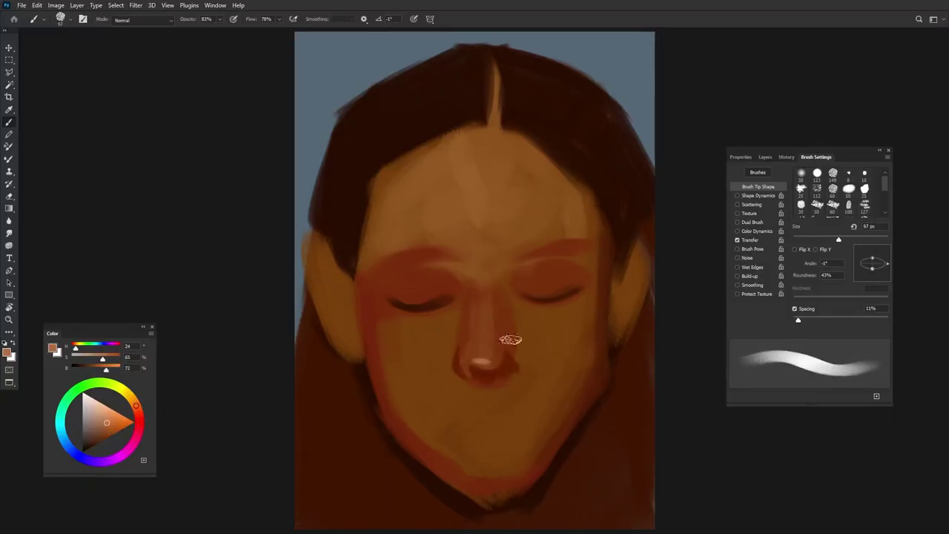
Step: Dab light skin accents beside the nose, above the left eye, and down the forehead centre
{"action": "left_click", "coordinate": [411, 293], "text": "alt"}
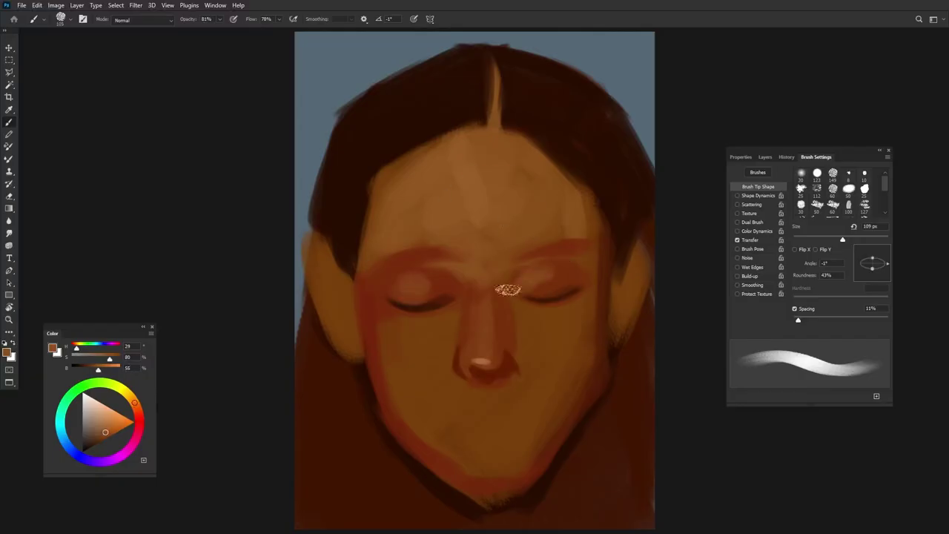
{"action": "key", "text": "shift+Right"}
{"action": "key", "text": "shift+Right"}
{"action": "key", "text": "shift+Right"}
{"action": "left_click_drag", "start_coordinate": [455, 295], "coordinate": [449, 323]}
{"action": "left_click_drag", "start_coordinate": [511, 291], "coordinate": [527, 319]}
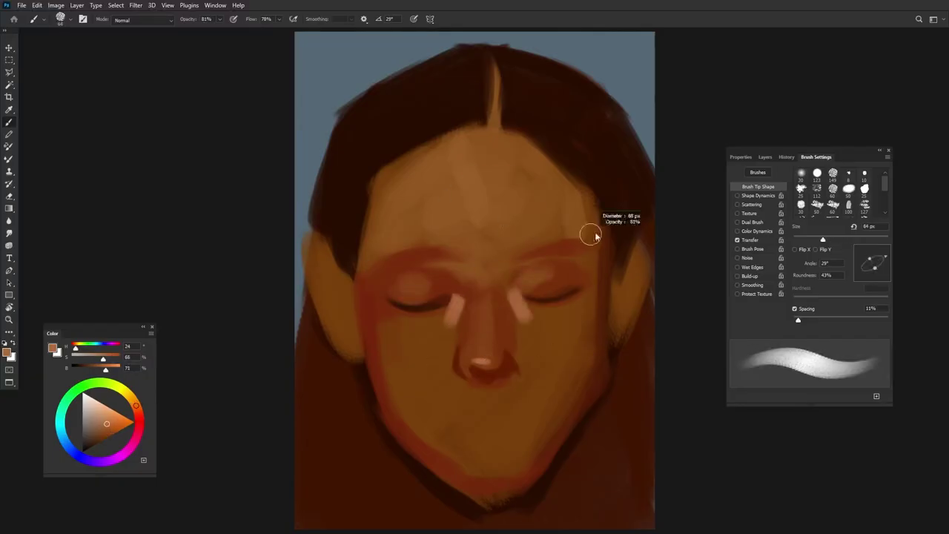
{"action": "left_click_drag", "start_coordinate": [440, 247], "coordinate": [429, 246]}
{"action": "key", "text": "shift+Right"}
{"action": "key", "text": "shift+Right"}
{"action": "left_click_drag", "start_coordinate": [454, 176], "coordinate": [455, 182]}
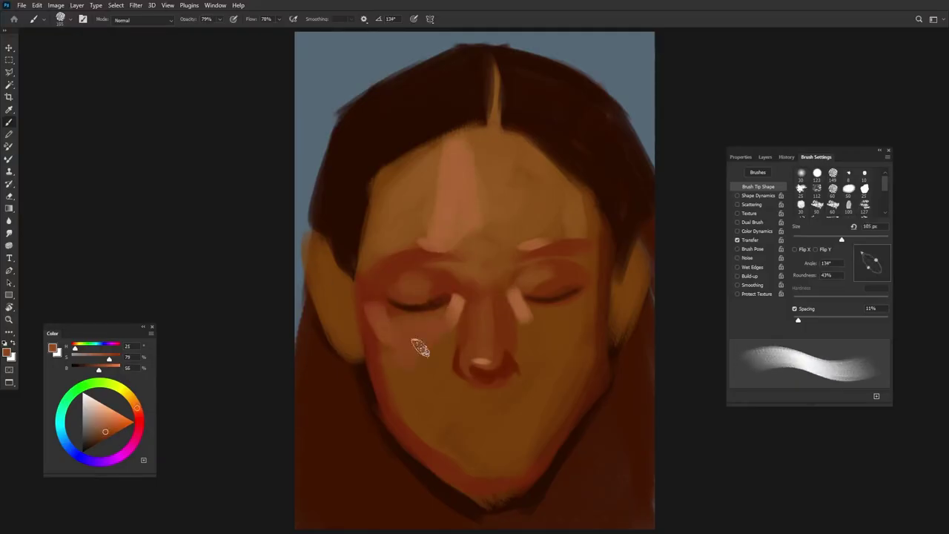
Step: Paint light strokes on the left cheek and to the right of and below the nose
{"action": "mouse_move", "coordinate": [402, 363]}
{"action": "left_mouse_down"}
{"action": "mouse_move", "coordinate": [445, 318]}
{"action": "mouse_move", "coordinate": [456, 404]}
{"action": "left_mouse_up"}
{"action": "key", "text": "shift+Left"}
{"action": "key", "text": "shift+Left"}
{"action": "key", "text": "shift+Left"}
{"action": "key", "text": "shift+Left"}
{"action": "key", "text": "shift+Left"}
{"action": "mouse_move", "coordinate": [528, 353]}
{"action": "left_mouse_down"}
{"action": "mouse_move", "coordinate": [518, 392]}
{"action": "mouse_move", "coordinate": [495, 412]}
{"action": "left_mouse_up"}
{"action": "left_click_drag", "start_coordinate": [500, 374], "coordinate": [443, 407]}
{"action": "key", "text": "bracketleft"}
{"action": "key", "text": "bracketleft"}
{"action": "key", "text": "bracketleft"}
{"action": "key", "text": "shift+Left"}
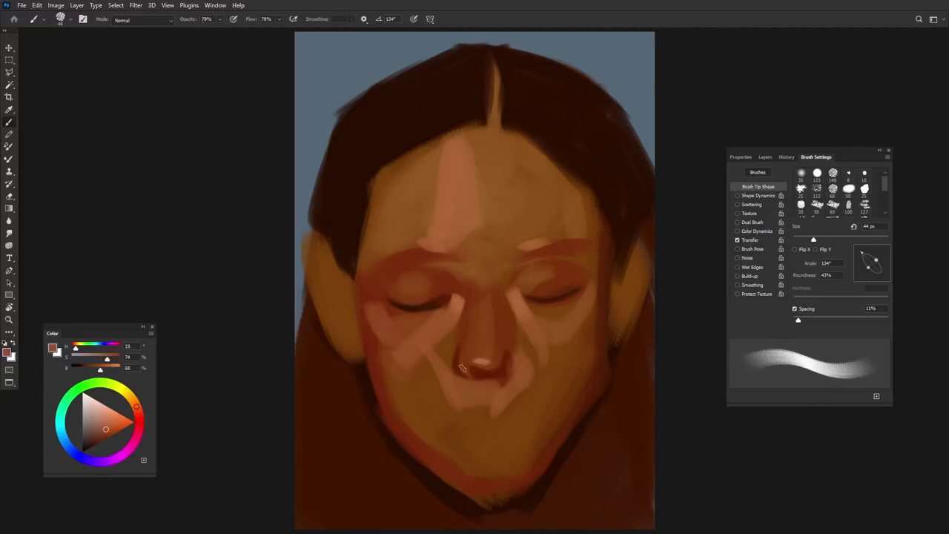
Step: Sample a darker reddish tone and the dark hair-edge colour, resizing and rotating the brush
{"action": "left_click", "coordinate": [443, 322], "text": "alt"}
{"action": "key", "text": "bracketleft"}
{"action": "key", "text": "shift+Right"}
{"action": "key", "text": "shift+Right"}
{"action": "key", "text": "shift+Right"}
{"action": "key", "text": "bracketright"}
{"action": "key", "text": "bracketright"}
{"action": "key", "text": "bracketright"}
{"action": "left_click", "coordinate": [615, 236], "text": "alt"}
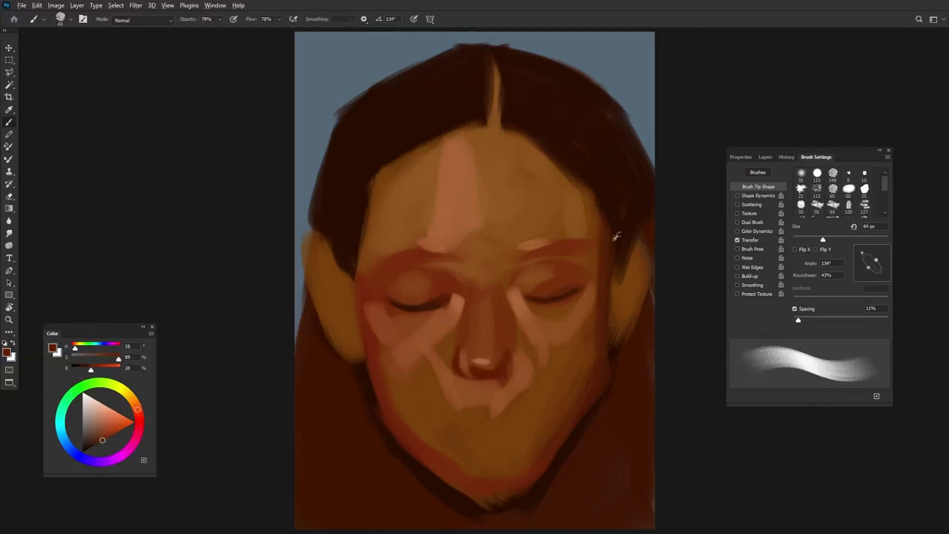
{"action": "key", "text": "shift+Right"}
{"action": "key", "text": "shift+Right"}
{"action": "key", "text": "bracketleft"}
{"action": "key", "text": "bracketleft"}
{"action": "key", "text": "bracketleft"}
{"action": "key", "text": "bracketright"}
{"action": "key", "text": "bracketright"}
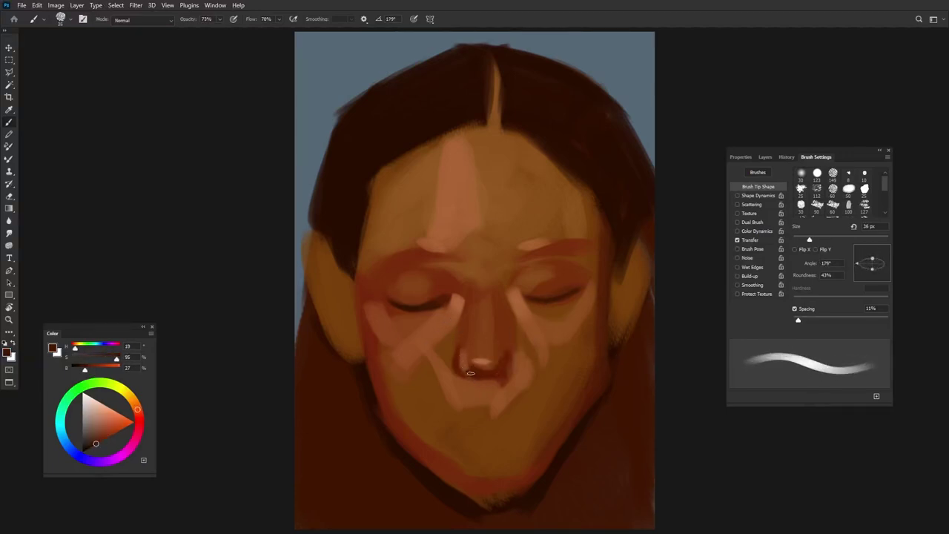
{"action": "key", "text": "shift+Right"}
{"action": "key", "text": "shift+Right"}
{"action": "key", "text": "shift+Right"}
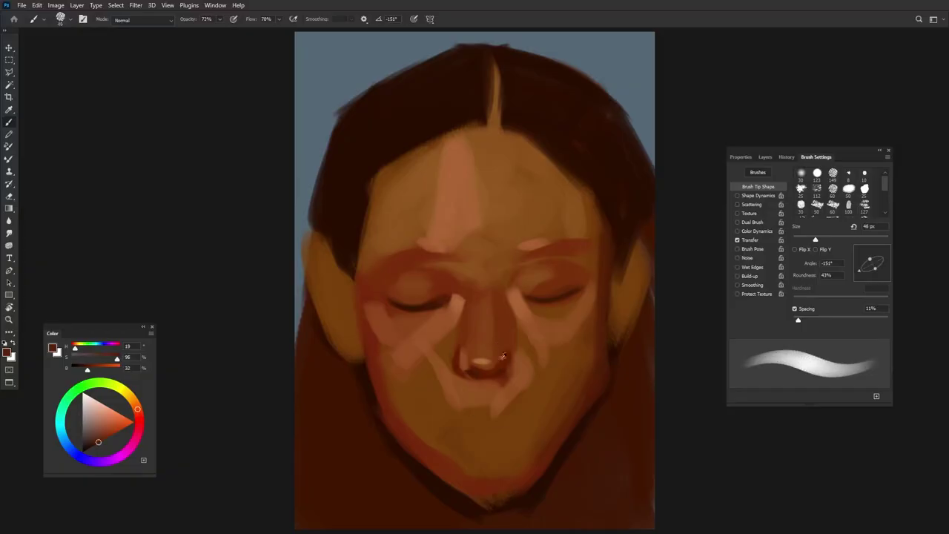
Step: With a larger brush, paint broad darker red strokes across both cheeks
{"action": "key", "text": "shift+Right"}
{"action": "key", "text": "shift+Right"}
{"action": "key", "text": "shift+Right"}
{"action": "key", "text": "bracketright"}
{"action": "key", "text": "bracketright"}
{"action": "key", "text": "6"}
{"action": "key", "text": "9"}
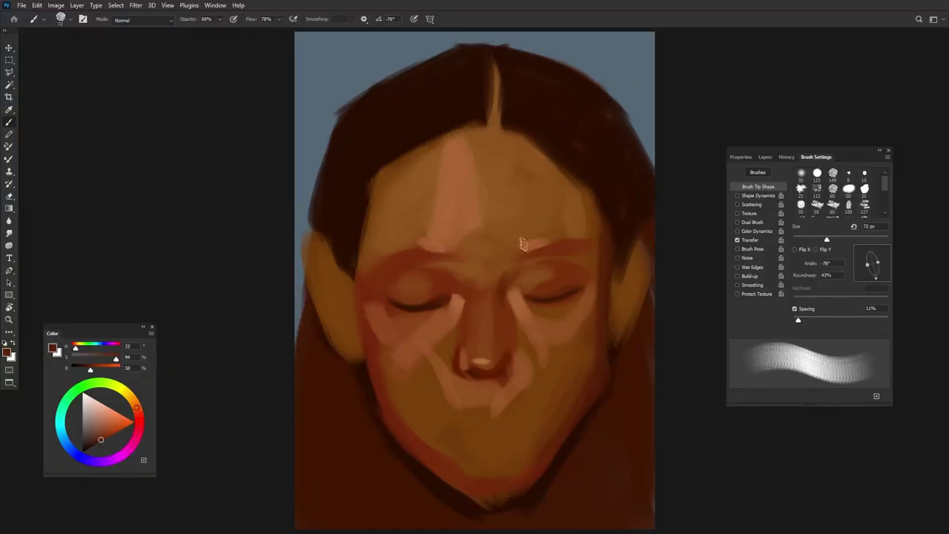
{"action": "key", "text": "shift+Right"}
{"action": "key", "text": "shift+Right"}
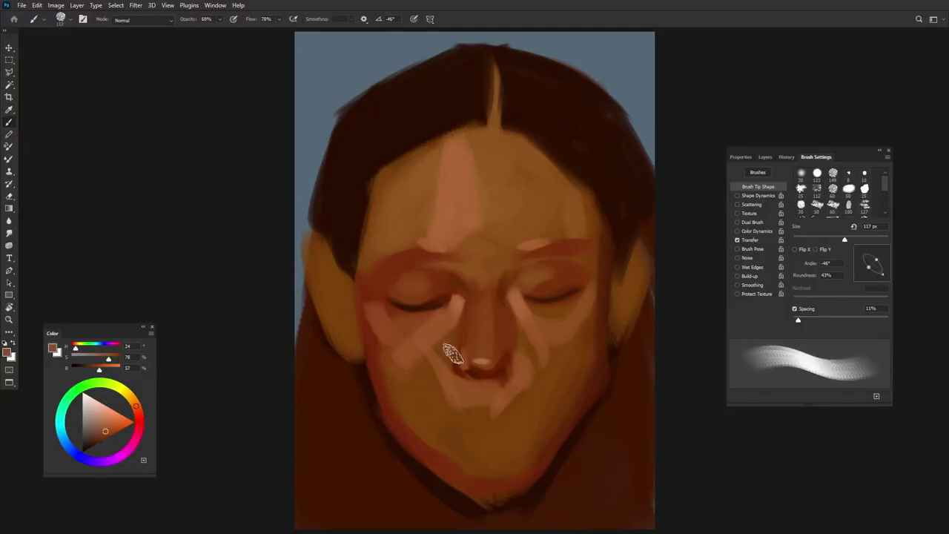
{"action": "key", "text": "shift+Right"}
{"action": "key", "text": "shift+Right"}
{"action": "key", "text": "shift+Right"}
{"action": "key", "text": "bracketright"}
{"action": "key", "text": "bracketright"}
{"action": "key", "text": "bracketright"}
{"action": "left_click", "coordinate": [456, 359], "text": "alt"}
{"action": "left_click_drag", "start_coordinate": [422, 327], "coordinate": [409, 418]}
{"action": "left_click_drag", "start_coordinate": [554, 319], "coordinate": [553, 436]}
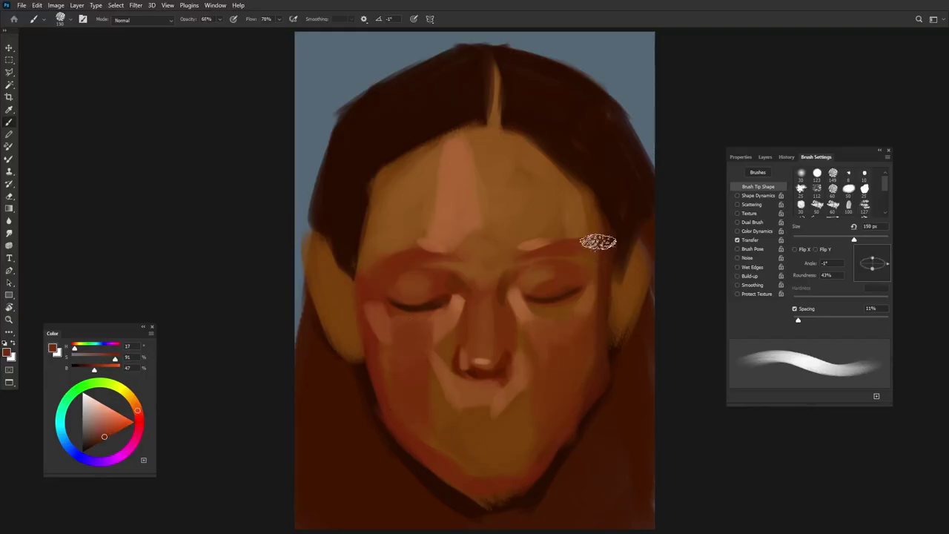
Step: Paint dark hair colour over the left cheek edge with a smaller, rotated brush
{"action": "key", "text": "bracketleft"}
{"action": "key", "text": "bracketleft"}
{"action": "key", "text": "bracketleft"}
{"action": "key", "text": "shift+Right"}
{"action": "key", "text": "shift+Right"}
{"action": "key", "text": "shift+Right"}
{"action": "left_click", "coordinate": [326, 237], "text": "alt"}
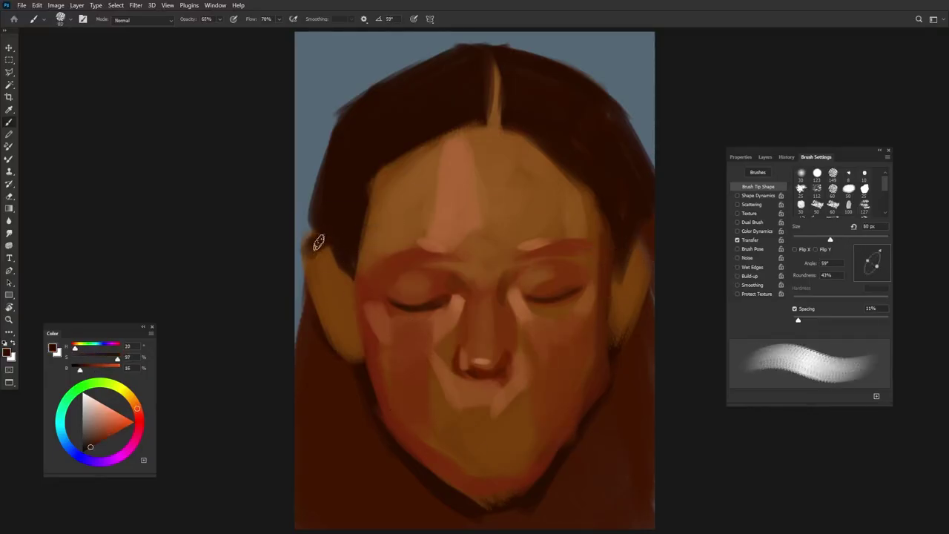
{"action": "key", "text": "6"}
{"action": "key", "text": "5"}
{"action": "left_click_drag", "start_coordinate": [317, 231], "coordinate": [291, 291]}
{"action": "key", "text": "shift+Right"}
{"action": "key", "text": "shift+Right"}
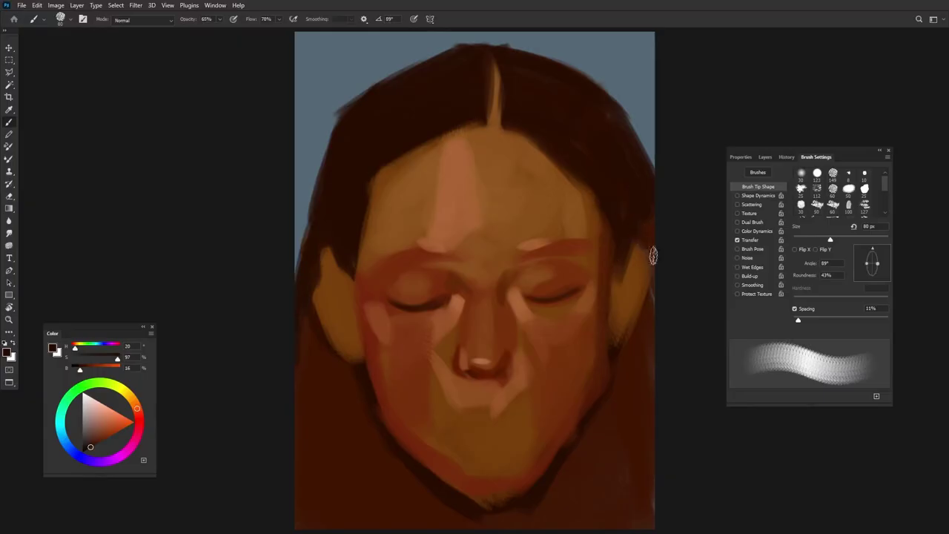
Step: Paint a light skin-tone stroke on the neck below the chin
{"action": "left_click_drag", "start_coordinate": [421, 378], "coordinate": [430, 377]}
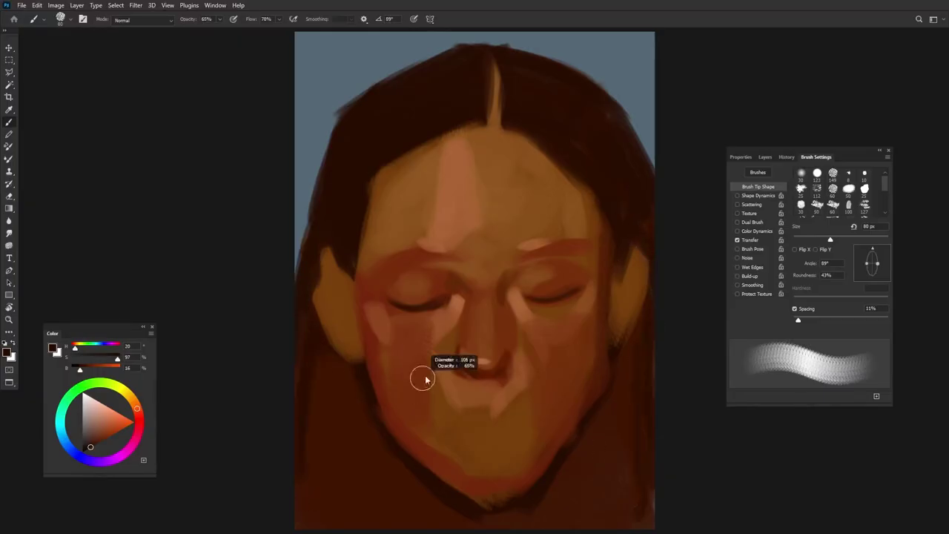
{"action": "left_click", "coordinate": [419, 437], "text": "alt"}
{"action": "key", "text": "bracketright"}
{"action": "key", "text": "bracketright"}
{"action": "key", "text": "shift+Right"}
{"action": "key", "text": "shift+Right"}
{"action": "key", "text": "shift+Right"}
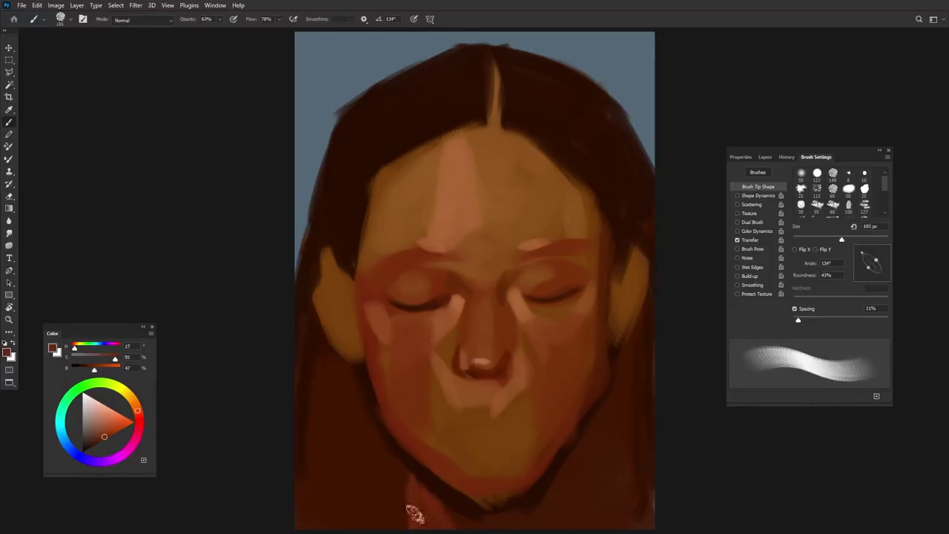
{"action": "left_click_drag", "start_coordinate": [563, 400], "coordinate": [534, 402]}
{"action": "left_click", "coordinate": [534, 402], "text": "alt"}
{"action": "left_click_drag", "start_coordinate": [415, 483], "coordinate": [412, 524]}
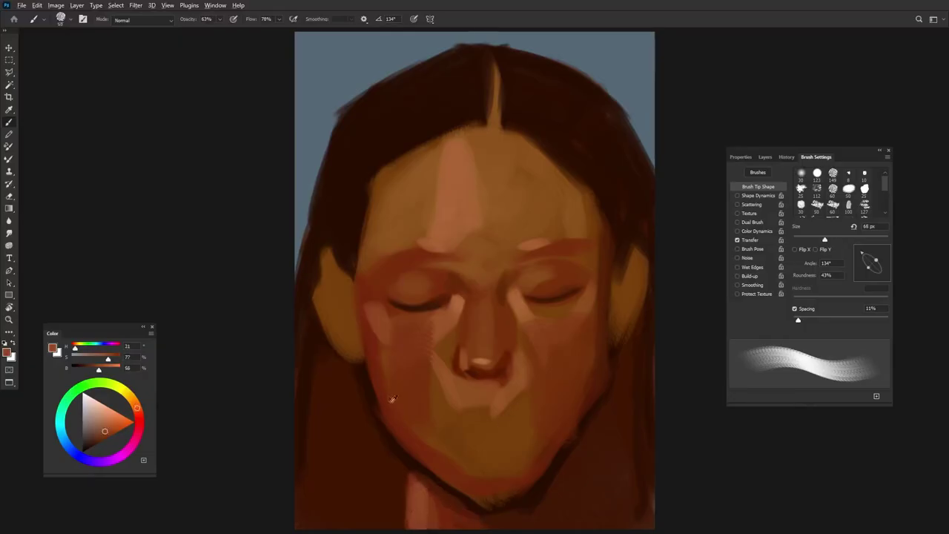
Step: Sample dark, mid and lighter browns and angle the brush to follow the eyelid
{"action": "left_click", "coordinate": [524, 446], "text": "alt"}
{"action": "key", "text": "shift+Left"}
{"action": "key", "text": "shift+Left"}
{"action": "key", "text": "shift+Left"}
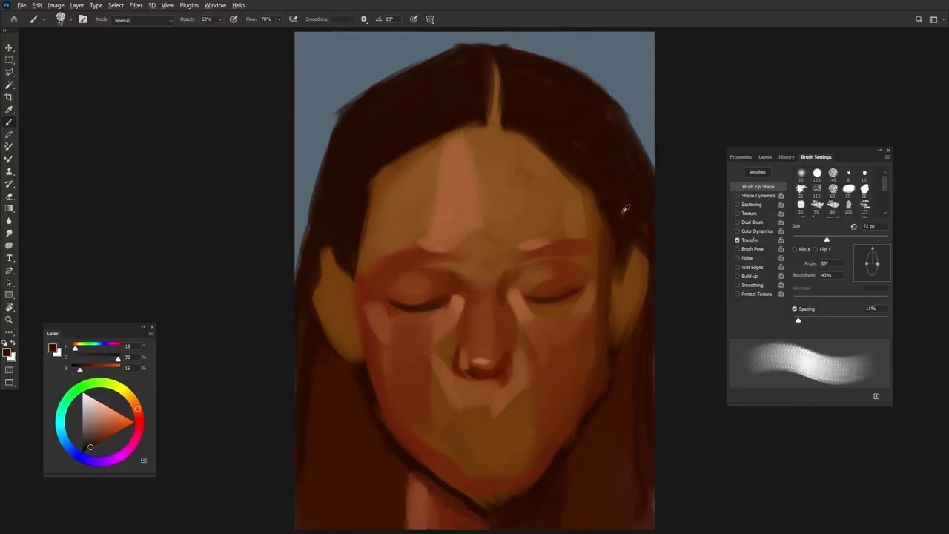
{"action": "left_click", "coordinate": [450, 313], "text": "alt"}
{"action": "key", "text": "shift+Left"}
{"action": "key", "text": "shift+Left"}
{"action": "key", "text": "shift+Left"}
{"action": "key", "text": "shift+Left"}
{"action": "key", "text": "shift+Left"}
{"action": "key", "text": "shift+Left"}
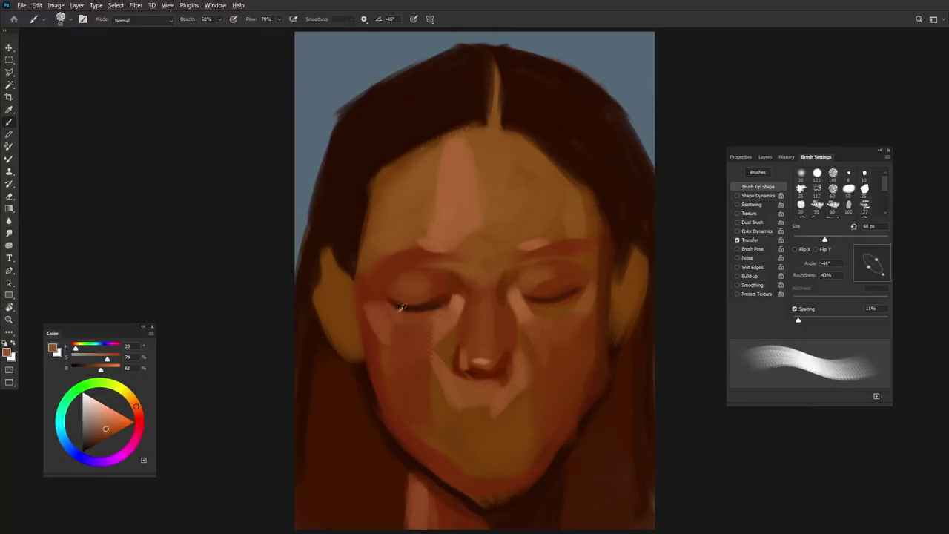
{"action": "left_click", "coordinate": [421, 313], "text": "alt"}
{"action": "key", "text": "shift+Right"}
{"action": "key", "text": "shift+Right"}
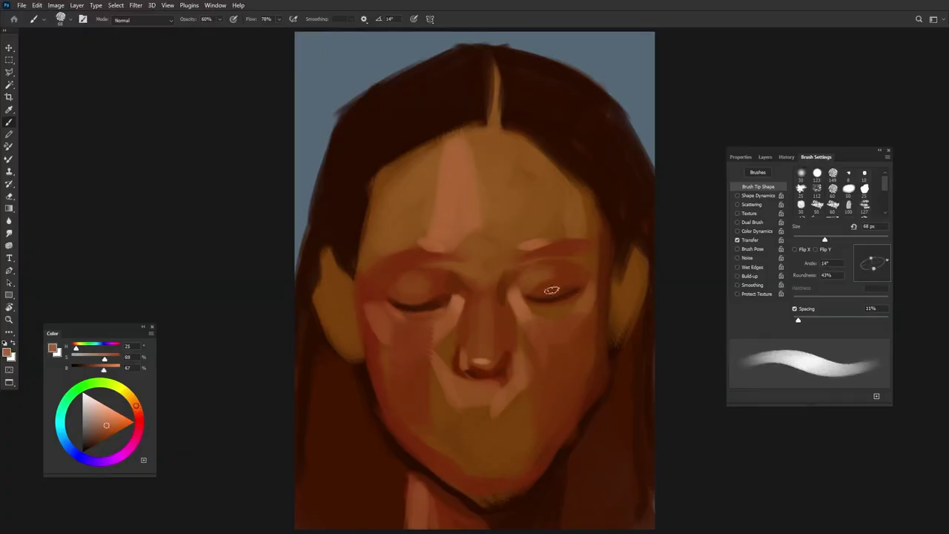
{"action": "key", "text": "shift+Right"}
{"action": "key", "text": "shift+Right"}
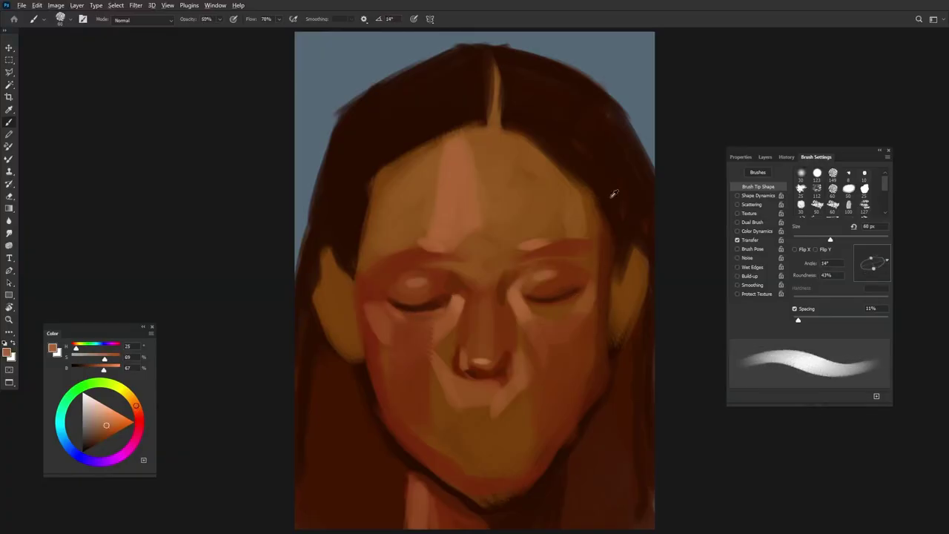
{"action": "key", "text": "shift+Right"}
{"action": "key", "text": "shift+Right"}
{"action": "key", "text": "shift+Right"}
{"action": "key", "text": "shift+Right"}
{"action": "key", "text": "shift+Right"}
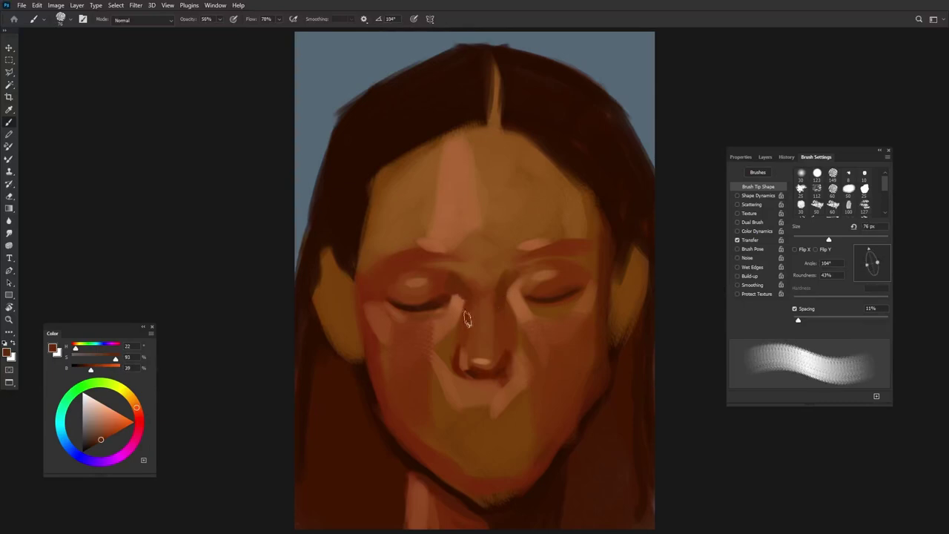
{"action": "left_click", "coordinate": [418, 290], "text": "alt"}
{"action": "key", "text": "shift+Right"}
{"action": "key", "text": "shift+Right"}
{"action": "key", "text": "shift+Right"}
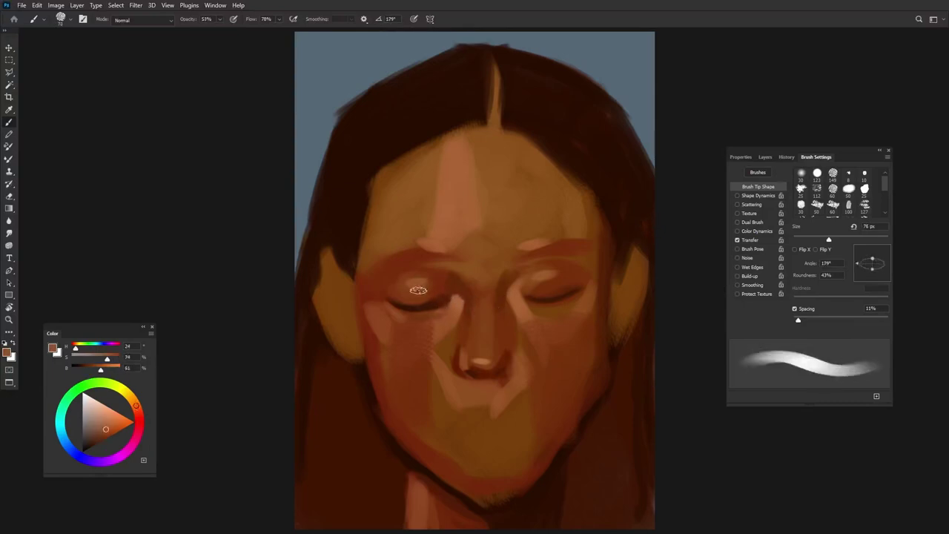
{"action": "key", "text": "shift+Left"}
Step: Add a lighter orange glow on the forehead, then pick a darker skin tone
{"action": "left_click", "coordinate": [457, 177], "text": "alt"}
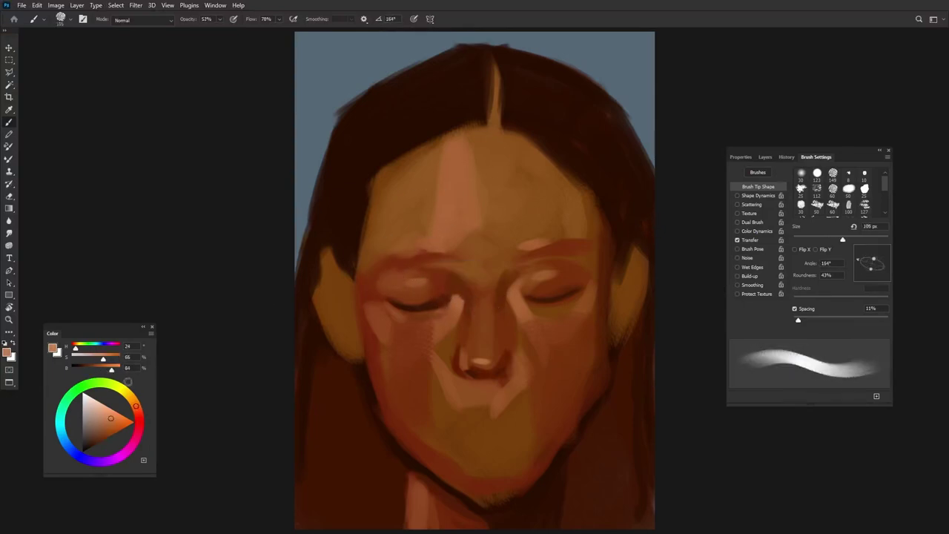
{"action": "mouse_move", "coordinate": [461, 188]}
{"action": "left_mouse_down"}
{"action": "mouse_move", "coordinate": [462, 161]}
{"action": "mouse_move", "coordinate": [424, 197]}
{"action": "left_mouse_up"}
{"action": "left_click", "coordinate": [462, 161], "text": "alt"}
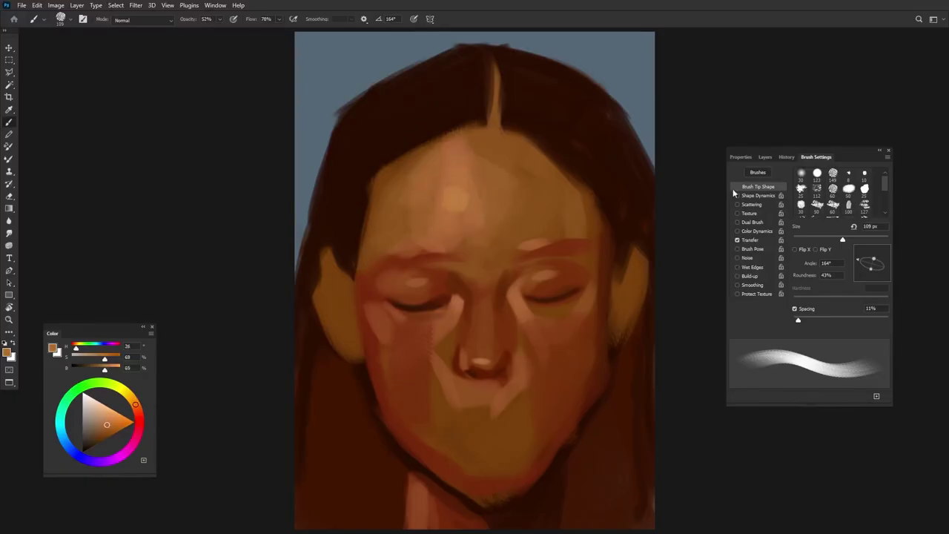
{"action": "left_click", "coordinate": [446, 331], "text": "alt"}
{"action": "key", "text": "shift+Left"}
{"action": "key", "text": "shift+Left"}
{"action": "key", "text": "shift+Left"}
{"action": "key", "text": "shift+Left"}
{"action": "key", "text": "shift+Left"}
{"action": "key", "text": "shift+Left"}
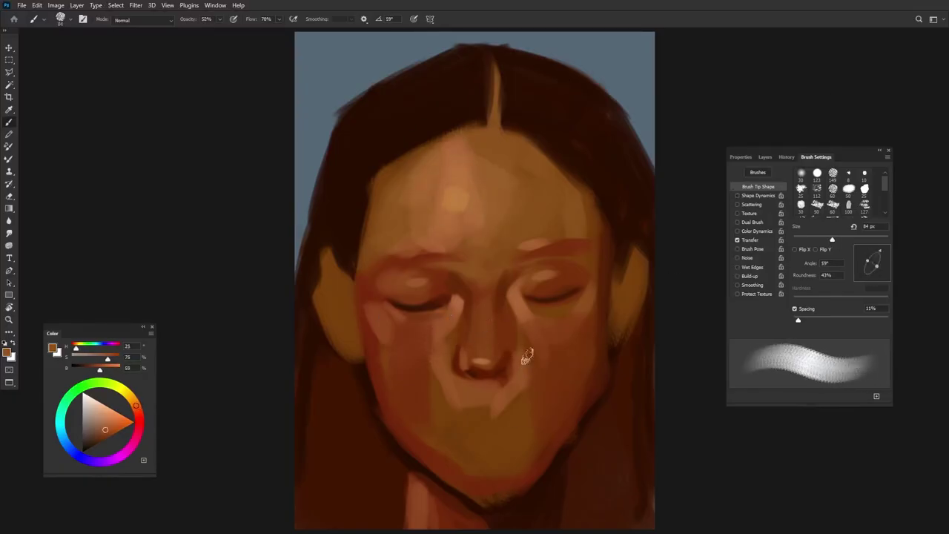
{"action": "key", "text": "bracketleft"}
{"action": "key", "text": "shift+Right"}
{"action": "key", "text": "shift+Right"}
{"action": "key", "text": "bracketright"}
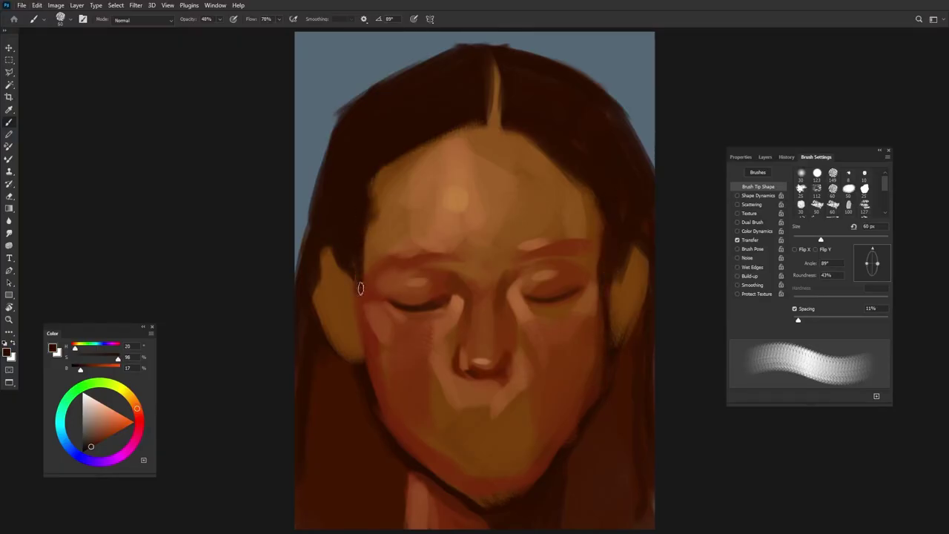
{"action": "key", "text": "shift+Right"}
{"action": "key", "text": "shift+Right"}
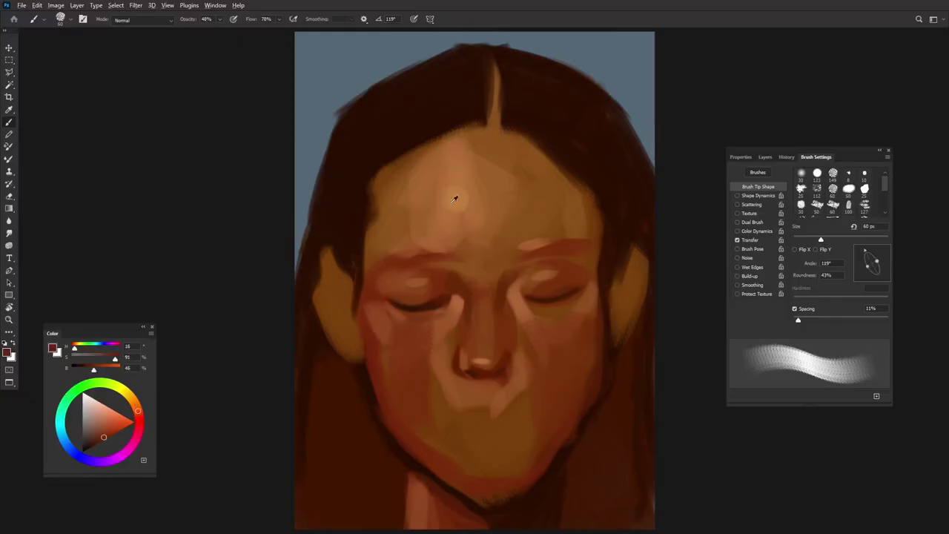
{"action": "key", "text": "bracketright"}
Step: Sample dark hair brown and lighter orange skin tones, fine-tuning brush size and angle
{"action": "left_click", "coordinate": [608, 227], "text": "alt"}
{"action": "key", "text": "shift+Right"}
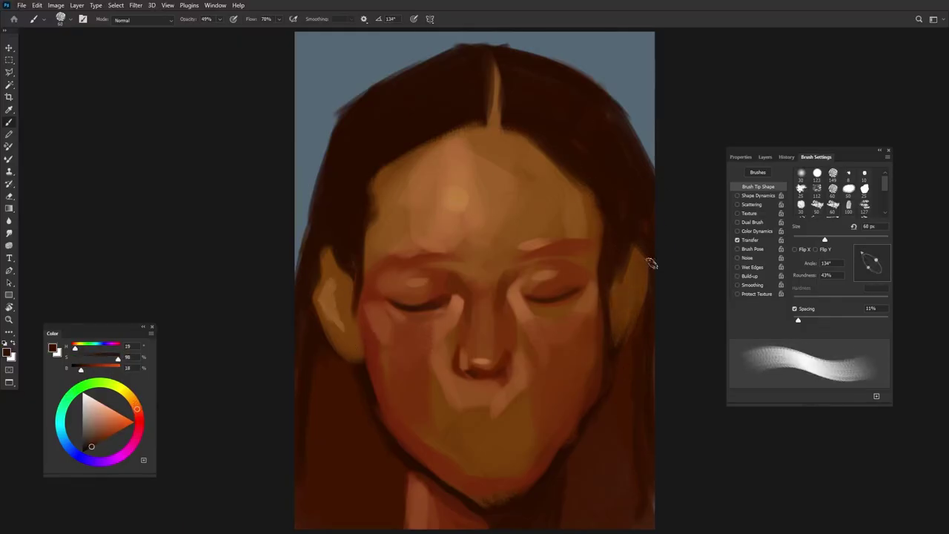
{"action": "left_click", "coordinate": [484, 364], "text": "alt"}
{"action": "key", "text": "bracketleft"}
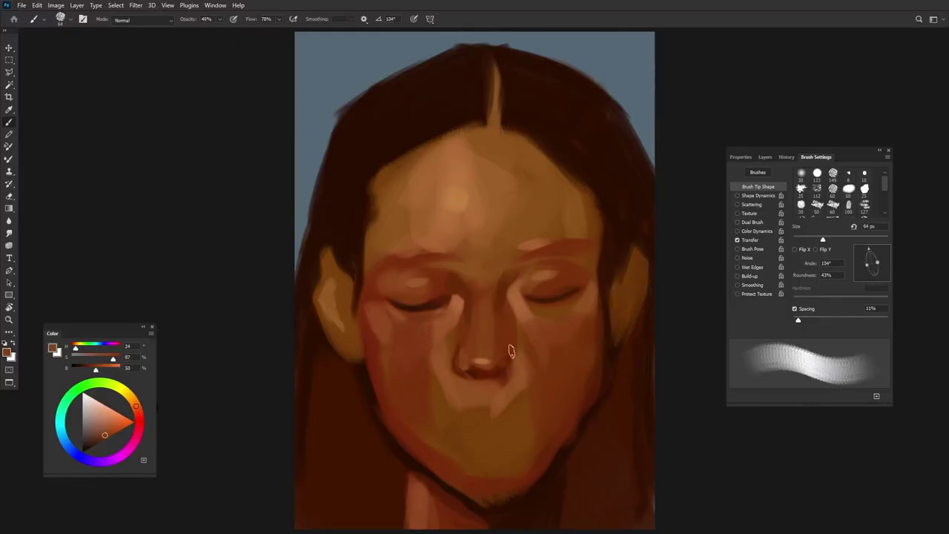
{"action": "key", "text": "bracketleft"}
{"action": "key", "text": "bracketleft"}
{"action": "key", "text": "bracketleft"}
{"action": "left_click", "coordinate": [510, 350], "text": "alt"}
{"action": "key", "text": "shift+Right"}
{"action": "key", "text": "shift+Right"}
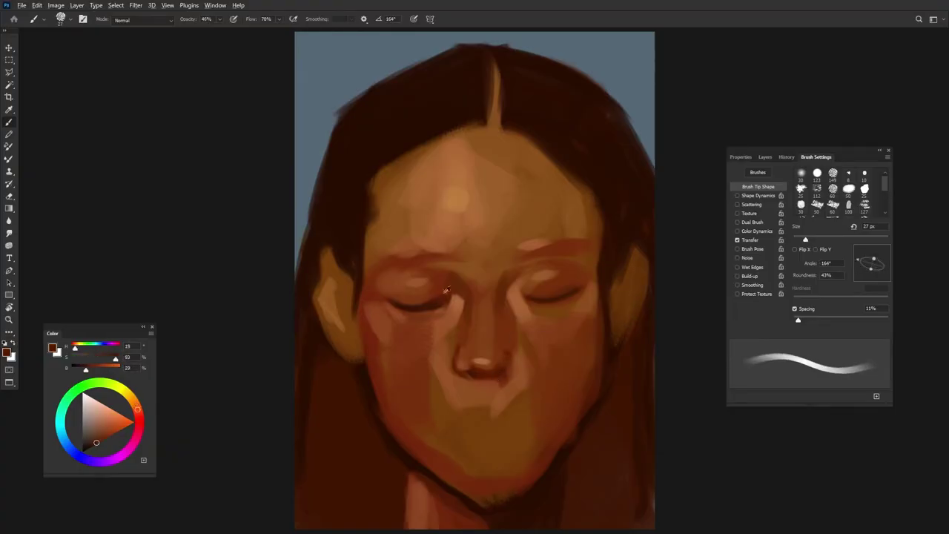
{"action": "key", "text": "bracketright"}
{"action": "key", "text": "bracketright"}
{"action": "key", "text": "bracketright"}
{"action": "key", "text": "shift+Right"}
{"action": "key", "text": "shift+Right"}
{"action": "key", "text": "shift+Right"}
{"action": "key", "text": "bracketright"}
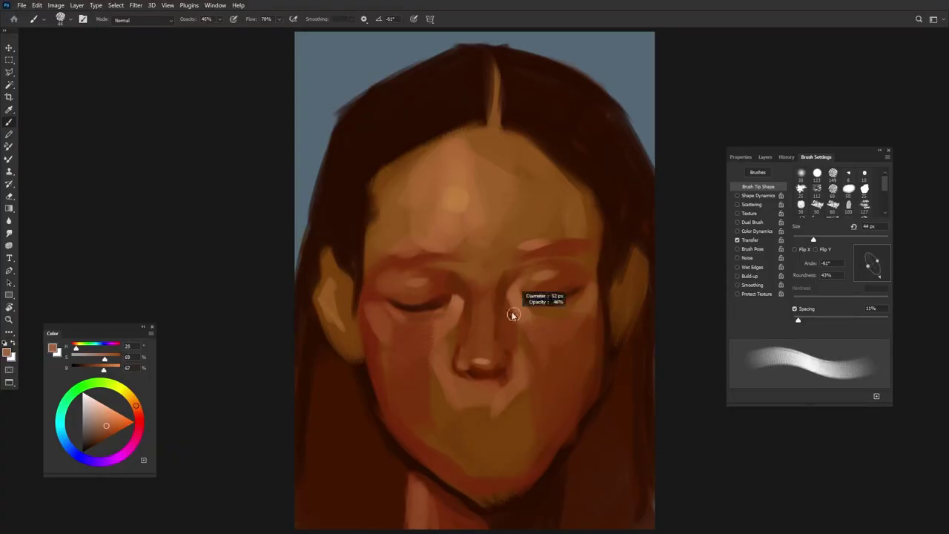
{"action": "left_click", "coordinate": [497, 358], "text": "alt"}
{"action": "key", "text": "bracketleft"}
Step: Sample dark red-brown shadow and lighter orange-brown tones around the nose
{"action": "left_click", "coordinate": [493, 347], "text": "alt"}
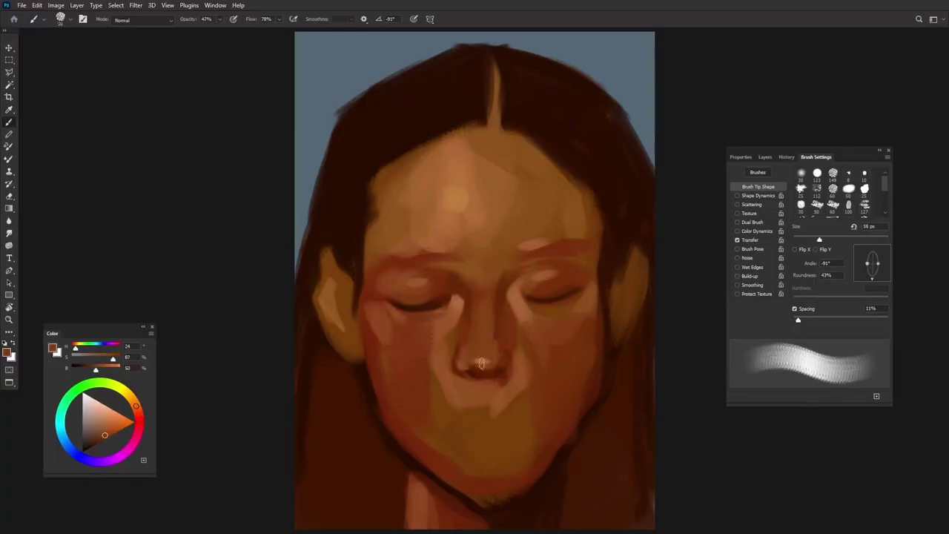
{"action": "key", "text": "shift+Right"}
{"action": "key", "text": "shift+Right"}
{"action": "key", "text": "shift+Right"}
{"action": "left_click", "coordinate": [483, 375], "text": "alt"}
{"action": "key", "text": "shift+Right"}
{"action": "key", "text": "shift+Right"}
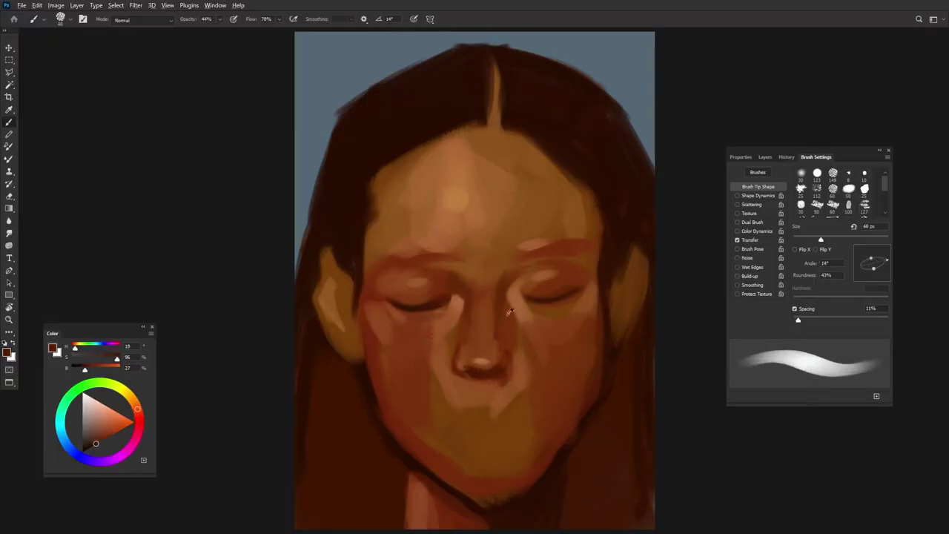
{"action": "left_click", "coordinate": [460, 354], "text": "alt"}
{"action": "key", "text": "shift+Right"}
{"action": "key", "text": "shift+Right"}
{"action": "key", "text": "shift+Right"}
{"action": "key", "text": "bracketleft"}
Step: Refine the nostrils with dark red nose-shadow and lighter brown tones using a small brush
{"action": "left_click", "coordinate": [458, 378], "text": "alt"}
{"action": "key", "text": "shift+Right"}
{"action": "key", "text": "shift+Right"}
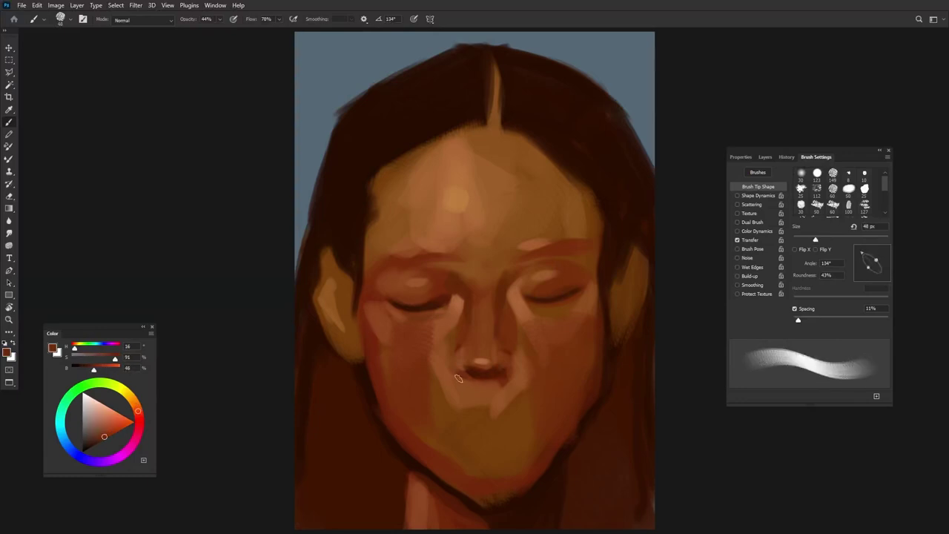
{"action": "key", "text": "shift+Right"}
{"action": "key", "text": "shift+Right"}
{"action": "left_click", "coordinate": [510, 375], "text": "alt"}
{"action": "key", "text": "bracketleft"}
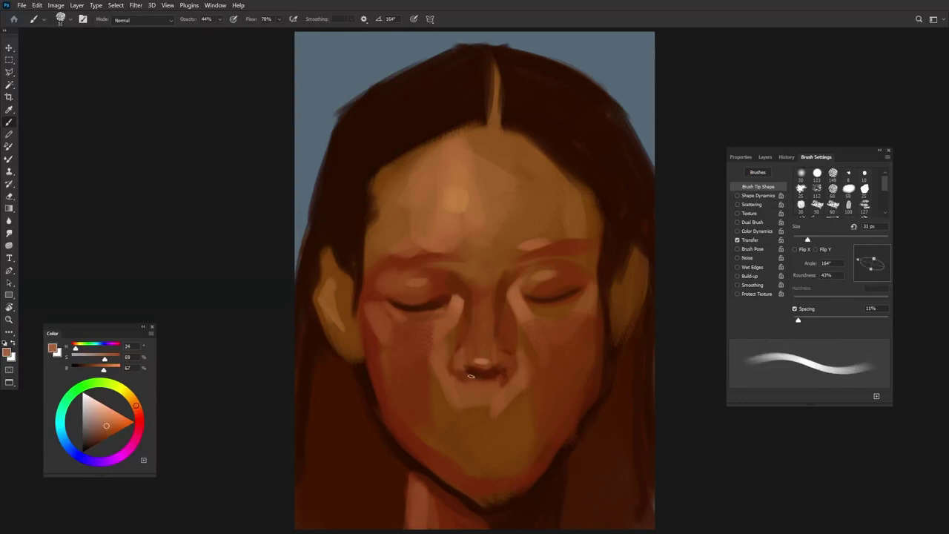
{"action": "key", "text": "shift+Right"}
{"action": "key", "text": "shift+Right"}
{"action": "key", "text": "shift+Right"}
{"action": "key", "text": "shift+Left"}
{"action": "key", "text": "shift+Left"}
{"action": "key", "text": "bracketright"}
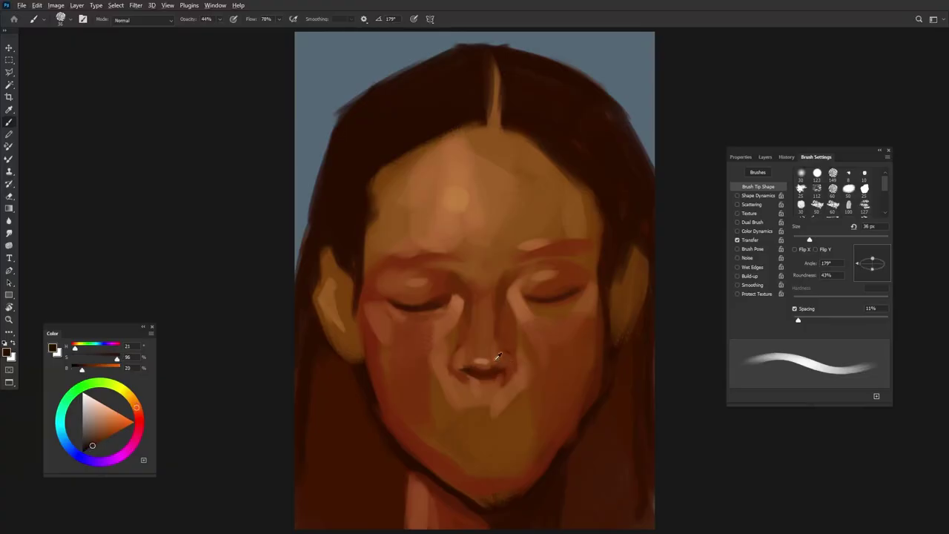
Step: Enlarge the brush and sample lighter brown and dark red-brown for broader strokes
{"action": "key", "text": "bracketright"}
{"action": "key", "text": "shift+Right"}
{"action": "key", "text": "shift+Right"}
{"action": "key", "text": "shift+Right"}
{"action": "left_click", "coordinate": [494, 347], "text": "alt"}
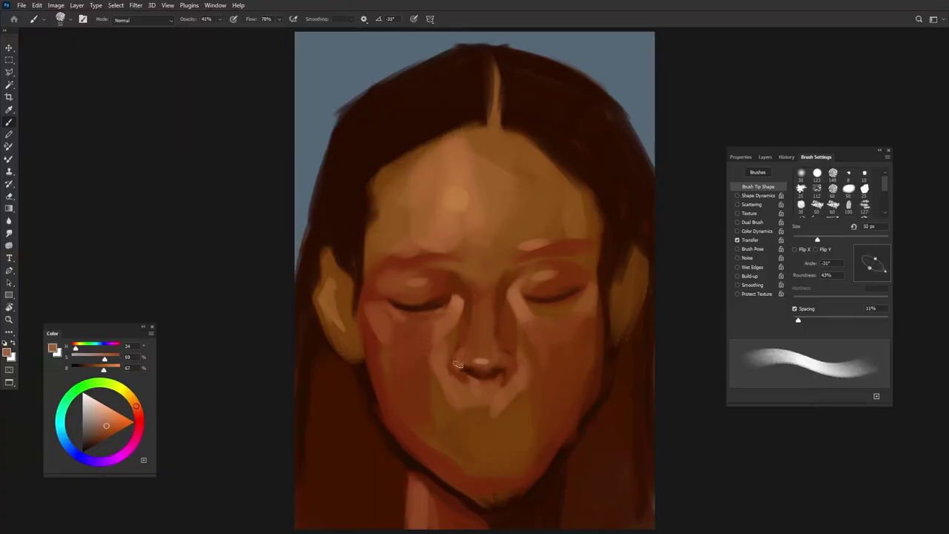
{"action": "key", "text": "shift+Right"}
{"action": "key", "text": "shift+Right"}
{"action": "key", "text": "shift+Right"}
{"action": "key", "text": "bracketright"}
{"action": "key", "text": "shift+Left"}
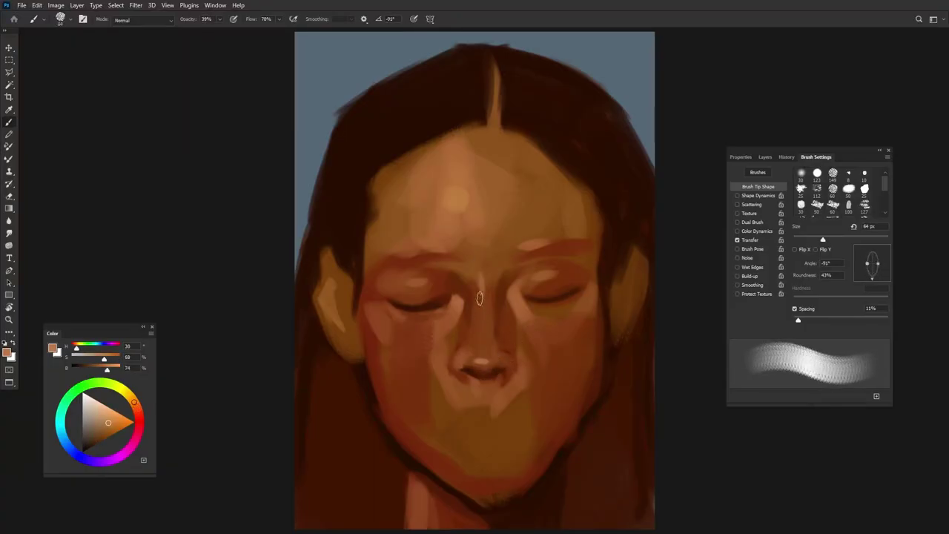
{"action": "left_click", "coordinate": [419, 350], "text": "alt"}
{"action": "key", "text": "bracketright"}
{"action": "key", "text": "shift+Right"}
{"action": "key", "text": "shift+Right"}
{"action": "key", "text": "shift+Right"}
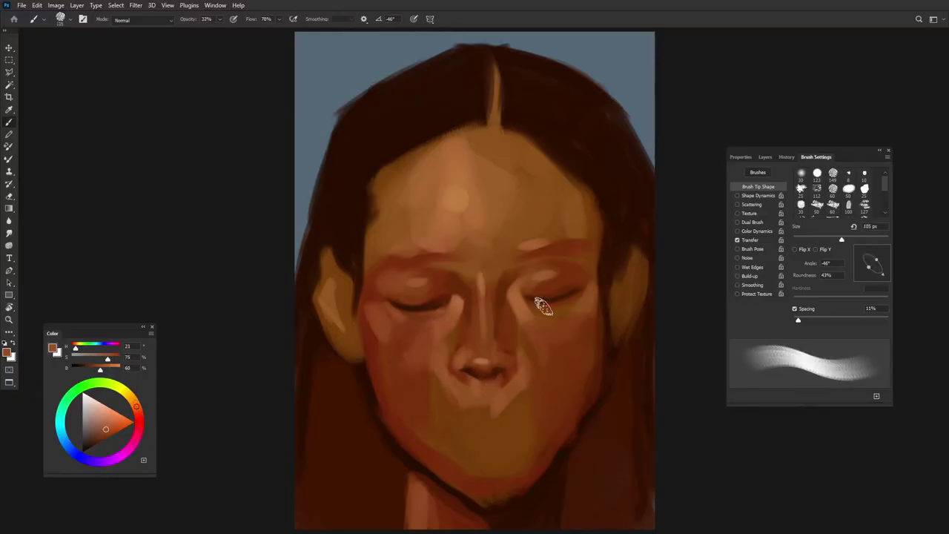
Step: Blend mid, darker and dark red-brown skin tones near the nose
{"action": "left_click", "coordinate": [500, 348], "text": "alt"}
{"action": "key", "text": "bracketleft"}
{"action": "key", "text": "shift+Left"}
{"action": "key", "text": "shift+Left"}
{"action": "key", "text": "shift+Left"}
{"action": "key", "text": "bracketleft"}
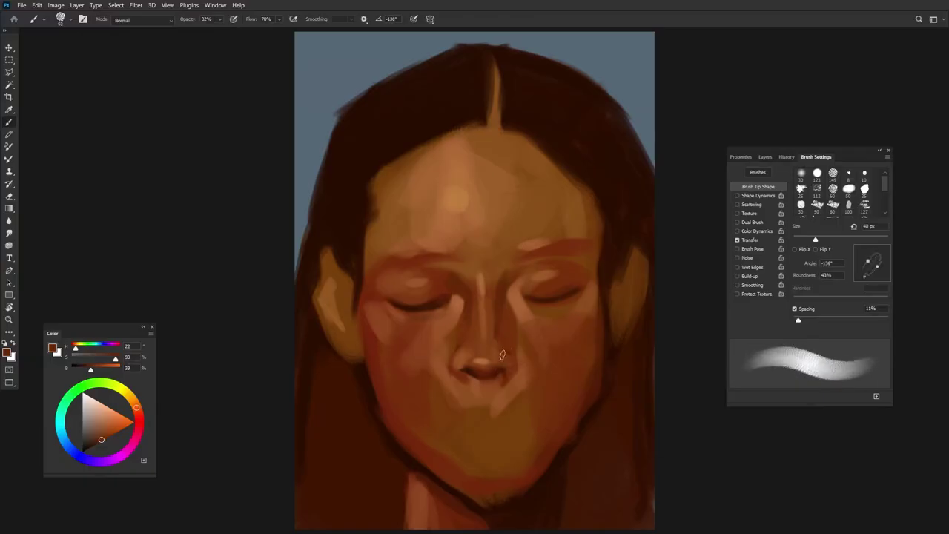
{"action": "key", "text": "shift+Right"}
{"action": "left_click", "coordinate": [506, 356], "text": "alt"}
{"action": "left_click", "coordinate": [504, 361], "text": "alt"}
{"action": "key", "text": "bracketright"}
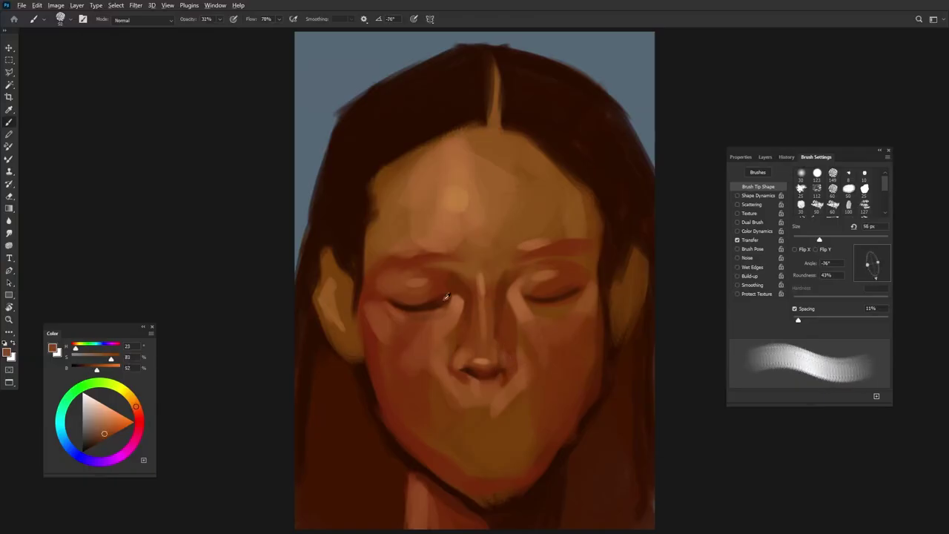
{"action": "key", "text": "shift+Right"}
{"action": "key", "text": "shift+Right"}
{"action": "key", "text": "shift+Left"}
{"action": "key", "text": "shift+Left"}
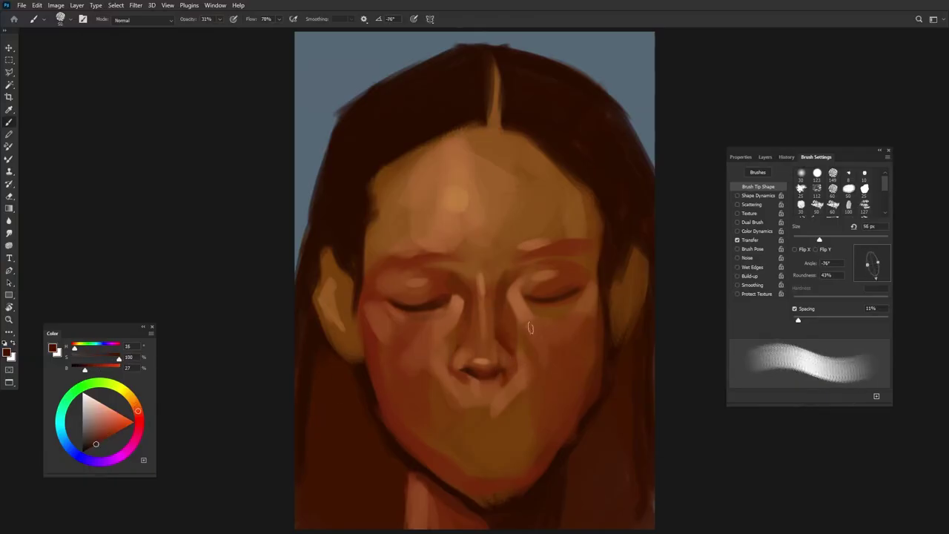
{"action": "key", "text": "bracketleft"}
{"action": "key", "text": "bracketleft"}
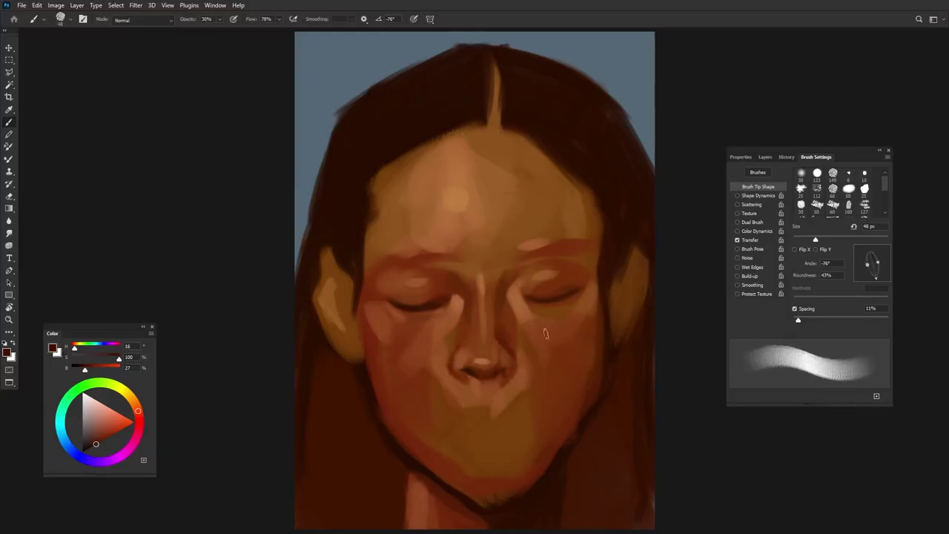
Step: Dab light orange tone onto the face and enlarge the brush to about 105 px
{"action": "left_click", "coordinate": [448, 377], "text": "alt"}
{"action": "left_click", "coordinate": [450, 398], "text": "alt"}
{"action": "left_click_drag", "start_coordinate": [478, 432], "coordinate": [461, 390]}
{"action": "left_click", "coordinate": [484, 391], "text": "alt"}
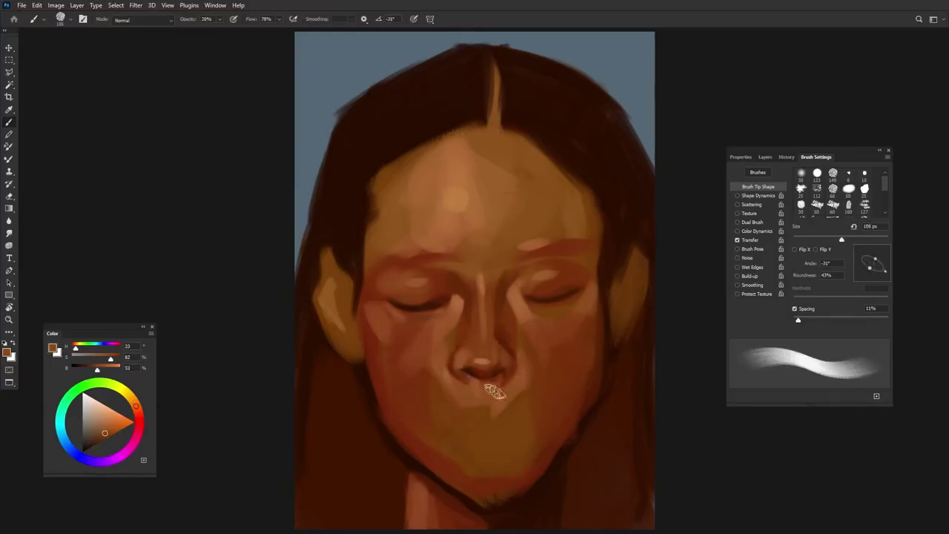
{"action": "key", "text": "shift+Left"}
{"action": "key", "text": "shift+Left"}
{"action": "key", "text": "shift+Left"}
{"action": "key", "text": "shift+Left"}
{"action": "key", "text": "shift+Left"}
{"action": "key", "text": "shift+Left"}
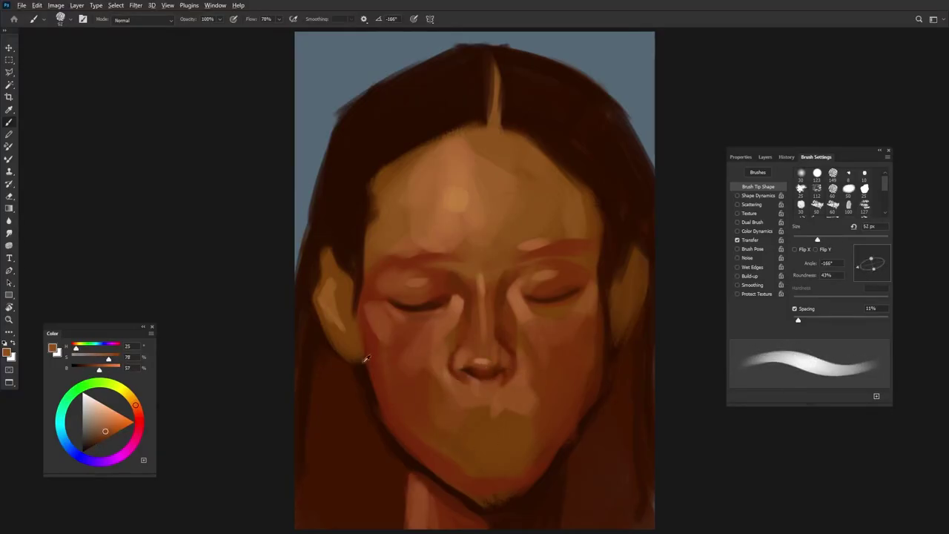
Step: Sample very dark red-brown and lighter orange-brown tones beside the nose, adjusting brush size
{"action": "left_click", "coordinate": [496, 379], "text": "alt"}
{"action": "key", "text": "bracketleft"}
{"action": "left_click", "coordinate": [483, 379], "text": "alt"}
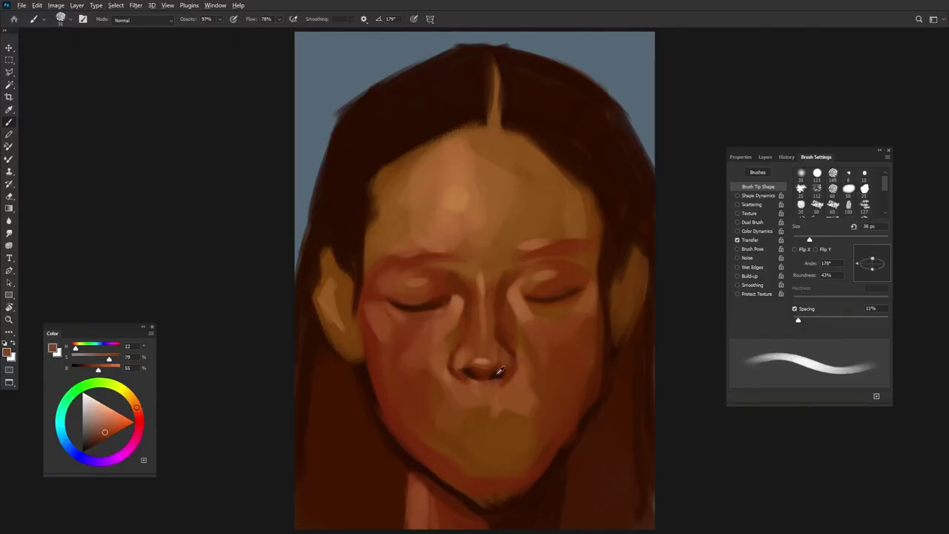
{"action": "key", "text": "shift+Left"}
{"action": "key", "text": "shift+Left"}
{"action": "key", "text": "bracketright"}
{"action": "key", "text": "bracketright"}
{"action": "key", "text": "bracketright"}
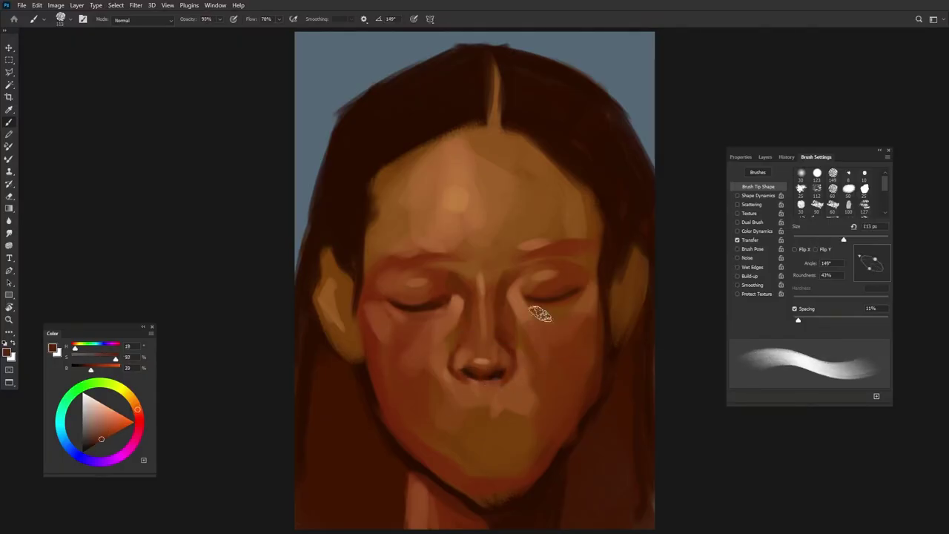
{"action": "left_click", "coordinate": [475, 363], "text": "alt"}
{"action": "key", "text": "shift+Right"}
{"action": "key", "text": "shift+Right"}
{"action": "key", "text": "shift+Right"}
{"action": "key", "text": "bracketleft"}
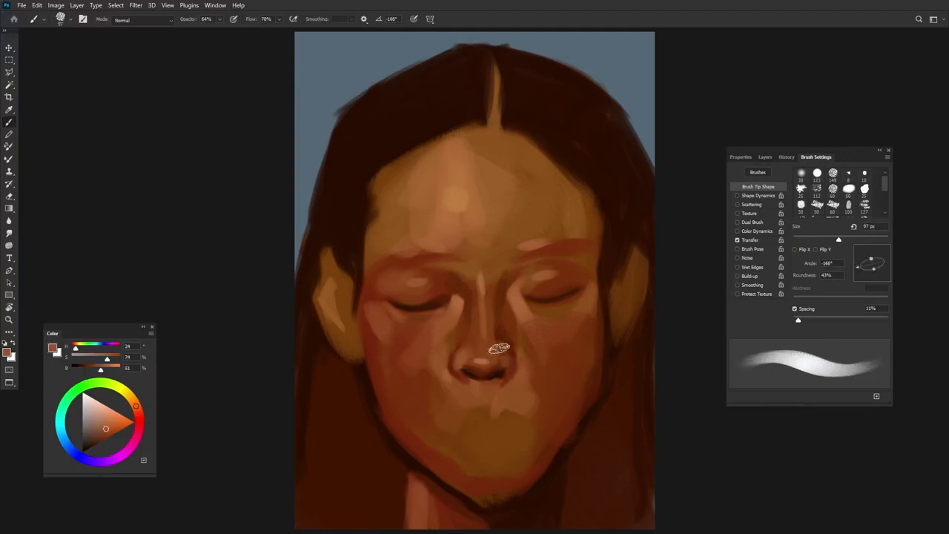
Step: Dab light cyan highlights on the nose tip and both eyelids with a smaller brush
{"action": "left_click", "coordinate": [60, 420]}
{"action": "left_click", "coordinate": [103, 409]}
{"action": "key", "text": "bracketleft"}
{"action": "key", "text": "bracketleft"}
{"action": "key", "text": "bracketleft"}
{"action": "left_click", "coordinate": [478, 361]}
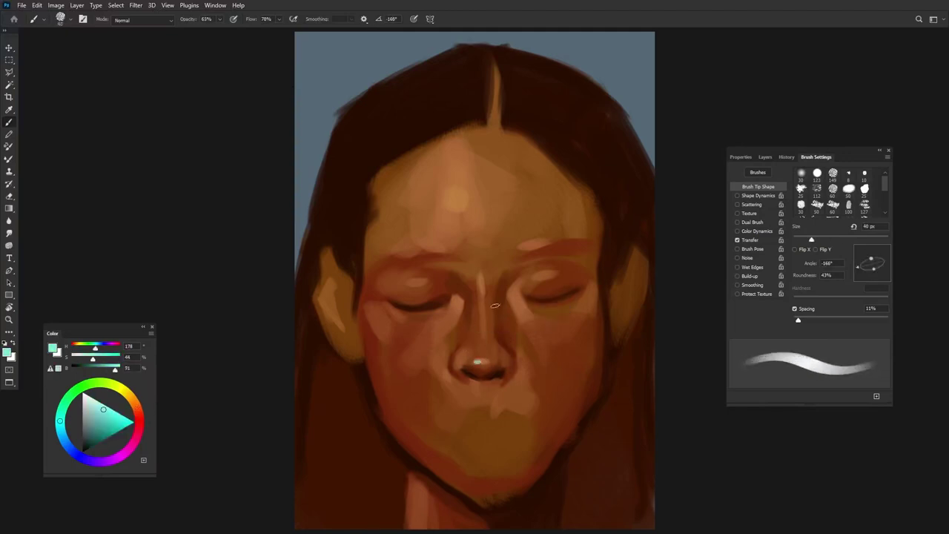
{"action": "left_click", "coordinate": [412, 285]}
{"action": "left_click", "coordinate": [542, 281]}
Step: Sample skin and progressively darker red-brown tones, resizing and angling the brush for lash lines
{"action": "left_click", "coordinate": [447, 374], "text": "alt"}
{"action": "key", "text": "shift+Left"}
{"action": "key", "text": "shift+Left"}
{"action": "key", "text": "shift+Left"}
{"action": "key", "text": "bracketright"}
{"action": "key", "text": "bracketright"}
{"action": "key", "text": "bracketright"}
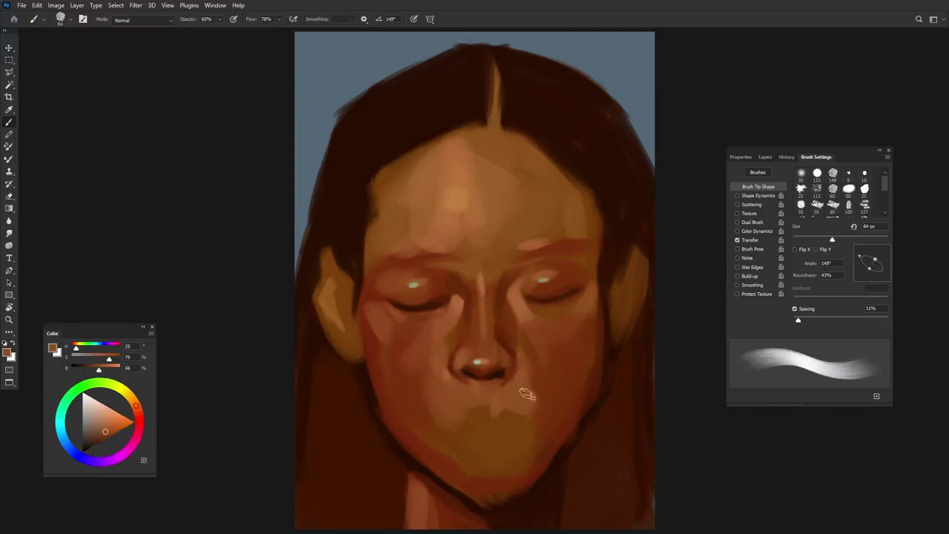
{"action": "left_click", "coordinate": [531, 318], "text": "alt"}
{"action": "key", "text": "shift+Right"}
{"action": "key", "text": "shift+Right"}
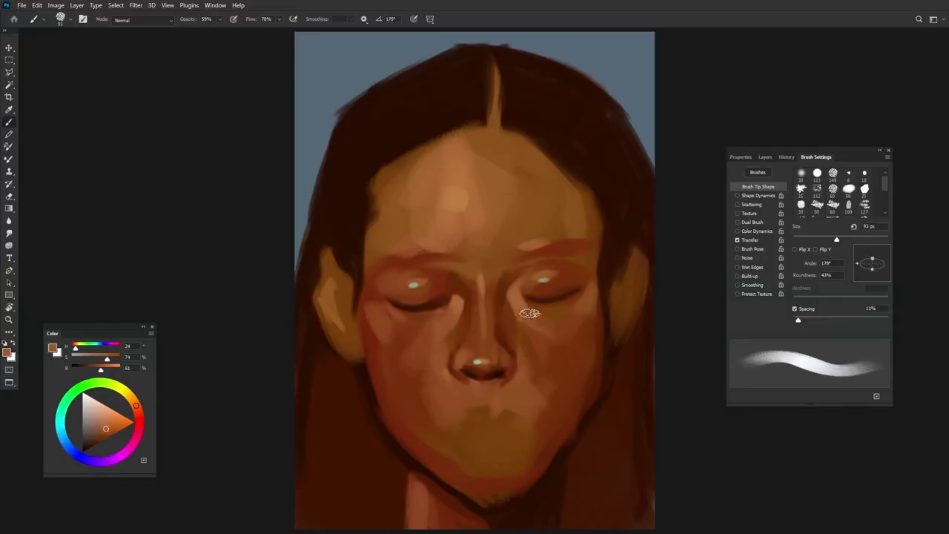
{"action": "key", "text": "bracketleft"}
{"action": "key", "text": "bracketleft"}
{"action": "key", "text": "bracketleft"}
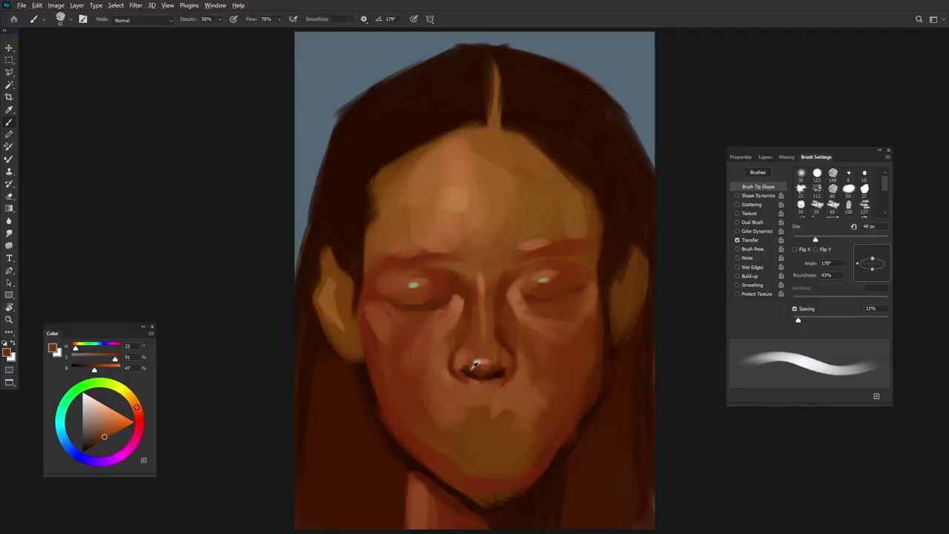
{"action": "key", "text": "shift+Right"}
{"action": "left_click", "coordinate": [516, 354], "text": "alt"}
{"action": "key", "text": "bracketright"}
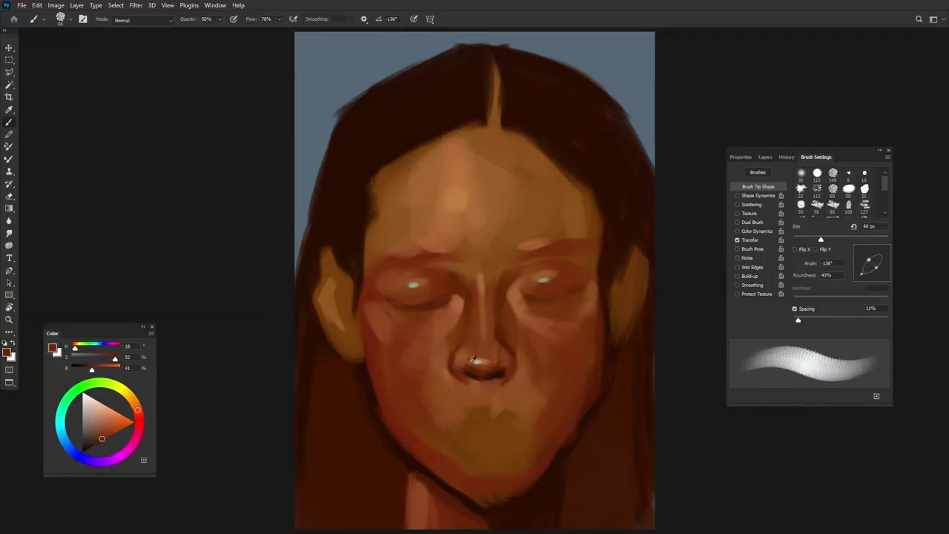
{"action": "left_click", "coordinate": [409, 300], "text": "alt"}
{"action": "key", "text": "shift+Right"}
Step: Paint a dark lash line under the left eye, then fine-tune brush size, opacity and angle
{"action": "left_click_drag", "start_coordinate": [409, 301], "coordinate": [389, 300]}
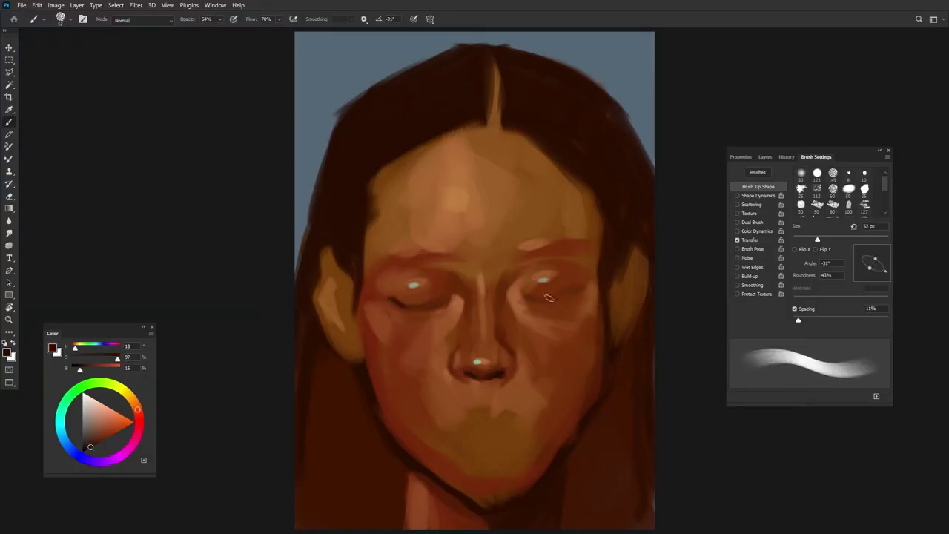
{"action": "key", "text": "bracketleft"}
{"action": "key", "text": "shift+Right"}
{"action": "key", "text": "shift+Right"}
{"action": "key", "text": "shift+Right"}
{"action": "key", "text": "shift+Left"}
{"action": "key", "text": "shift+Left"}
{"action": "key", "text": "shift+Left"}
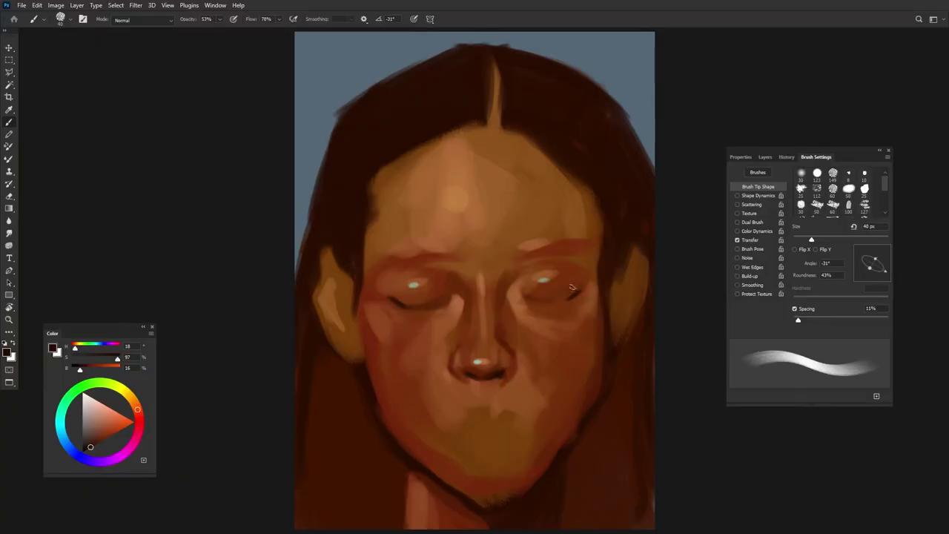
{"action": "key", "text": "shift+Right"}
{"action": "key", "text": "shift+Right"}
{"action": "key", "text": "shift+Right"}
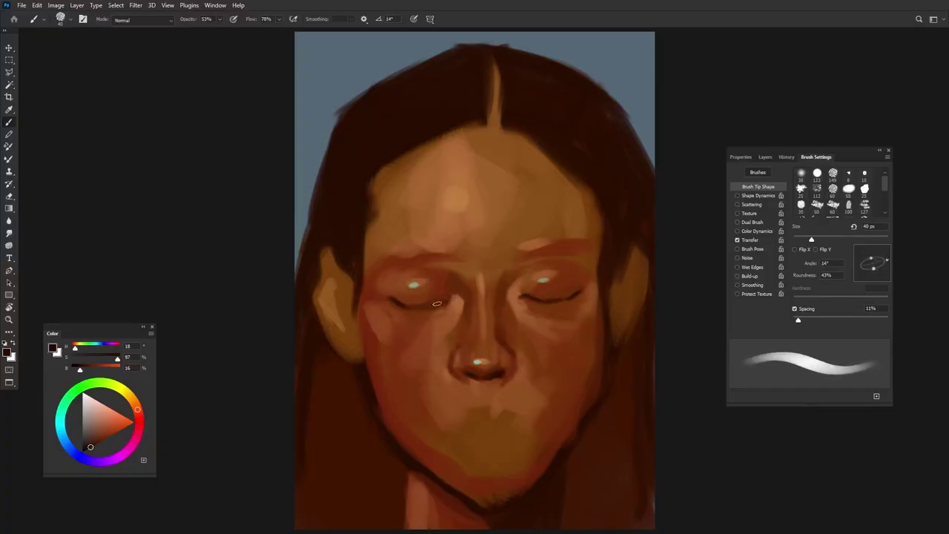
{"action": "key", "text": "shift+Left"}
{"action": "key", "text": "shift+Left"}
Step: Paint the lips in a brighter red, then resample nearby skin and lip tones
{"action": "right_click", "coordinate": [371, 345], "text": "alt+shift"}
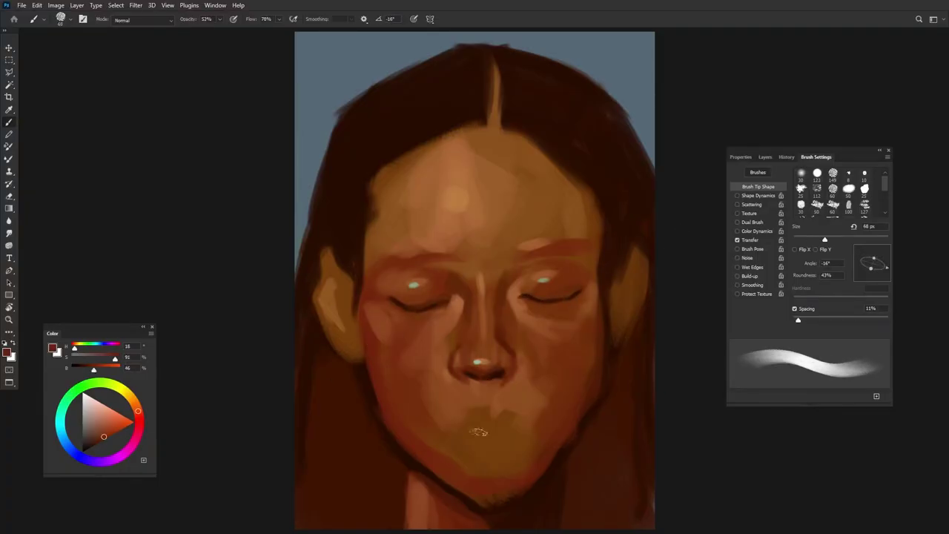
{"action": "key", "text": "shift+Right"}
{"action": "key", "text": "shift+Right"}
{"action": "key", "text": "shift+Right"}
{"action": "left_click_drag", "start_coordinate": [480, 407], "coordinate": [467, 423]}
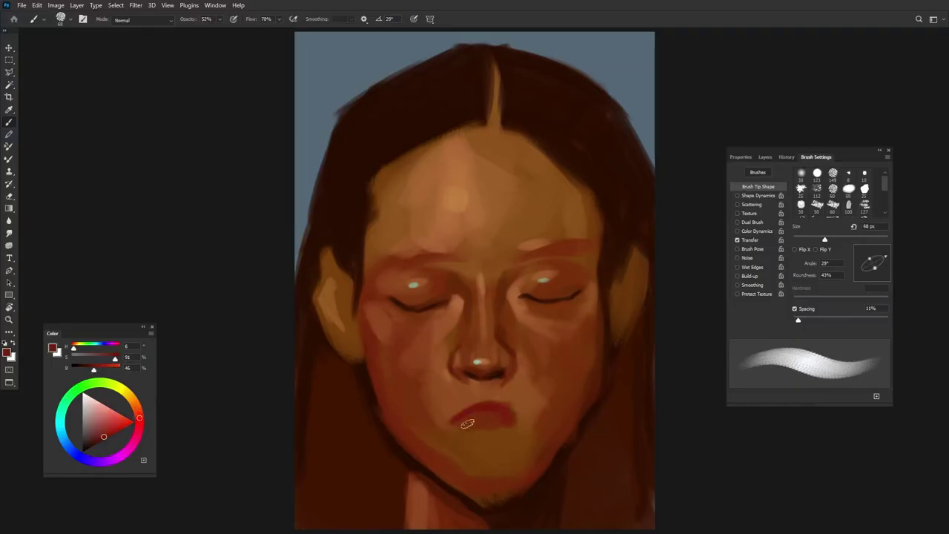
{"action": "left_click", "coordinate": [524, 391], "text": "alt"}
{"action": "key", "text": "bracketright"}
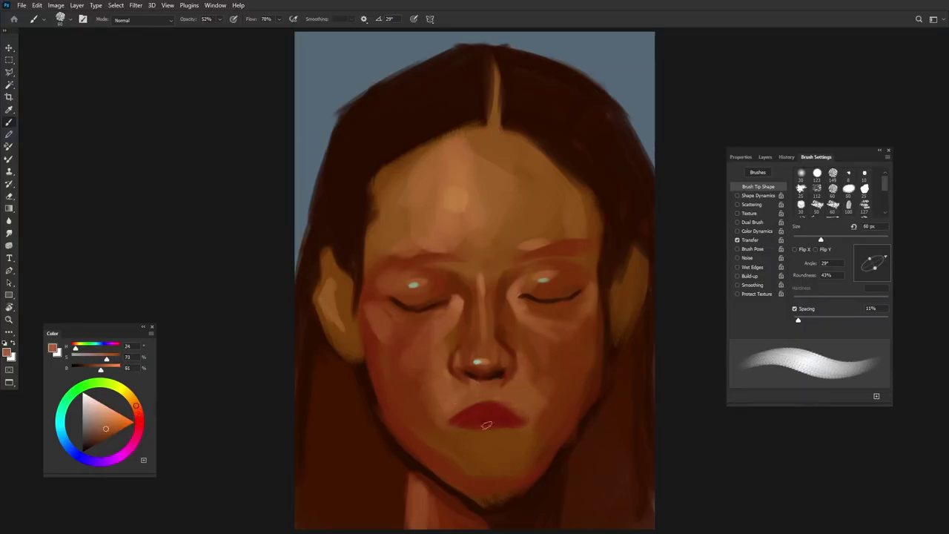
{"action": "left_click", "coordinate": [486, 424], "text": "alt"}
{"action": "key", "text": "shift+Left"}
{"action": "key", "text": "shift+Left"}
{"action": "key", "text": "shift+Left"}
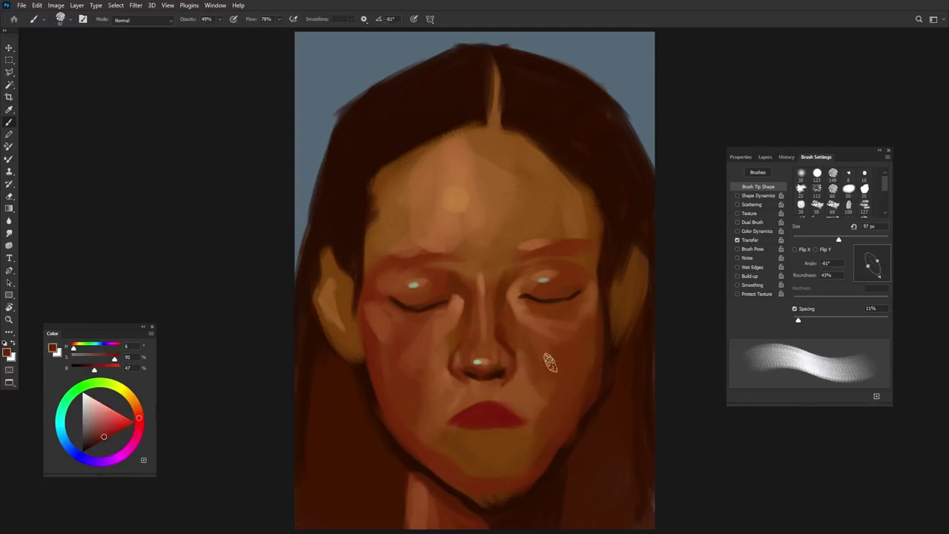
{"action": "key", "text": "shift+Right"}
{"action": "key", "text": "shift+Right"}
{"action": "key", "text": "shift+Right"}
{"action": "key", "text": "bracketleft"}
{"action": "key", "text": "bracketleft"}
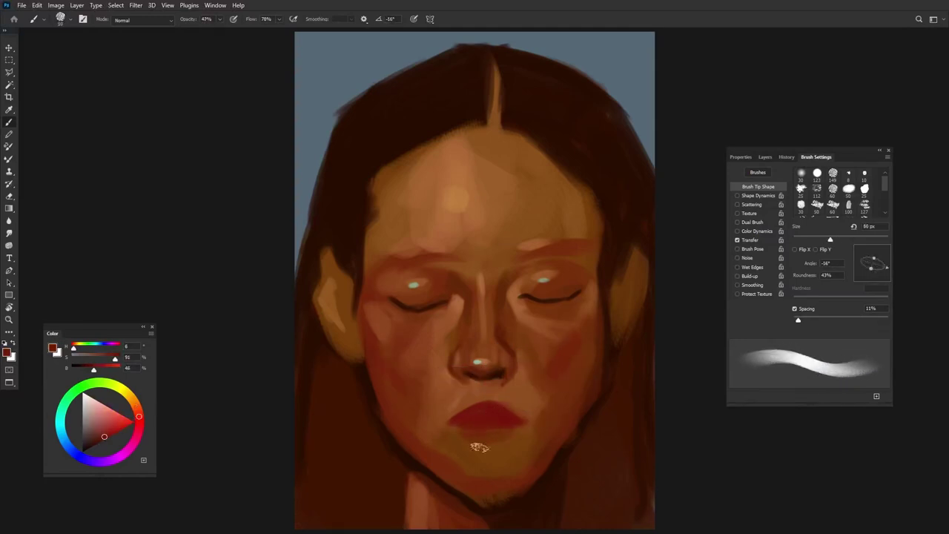
Step: Extend the left lip corner with a deeper red line and sample skin tones above the lips
{"action": "left_click", "coordinate": [481, 412], "text": "alt"}
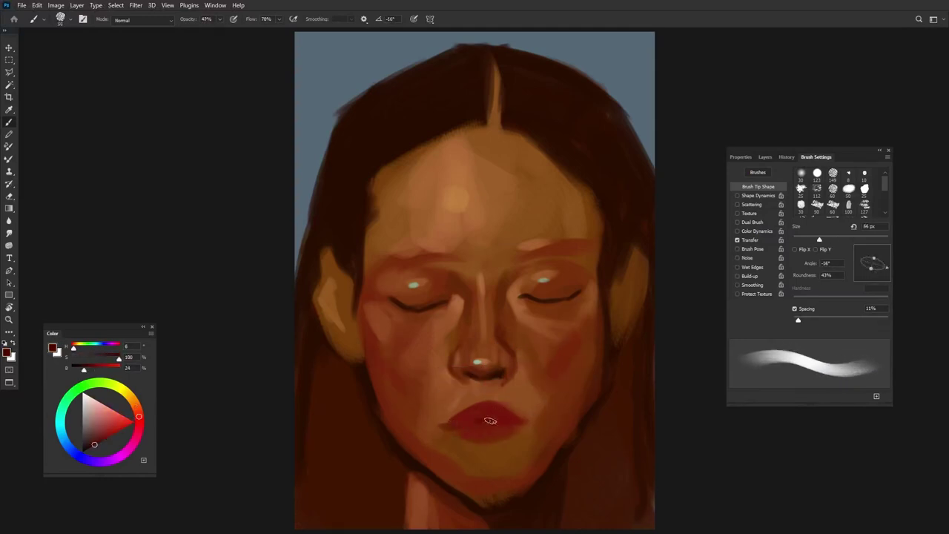
{"action": "key", "text": "bracketright"}
{"action": "left_click_drag", "start_coordinate": [444, 426], "coordinate": [469, 415]}
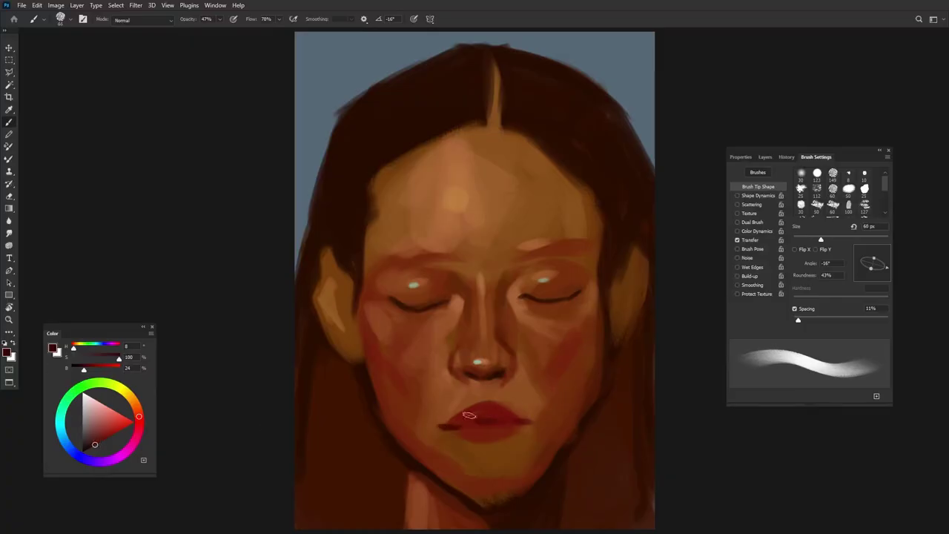
{"action": "key", "text": "shift+Right"}
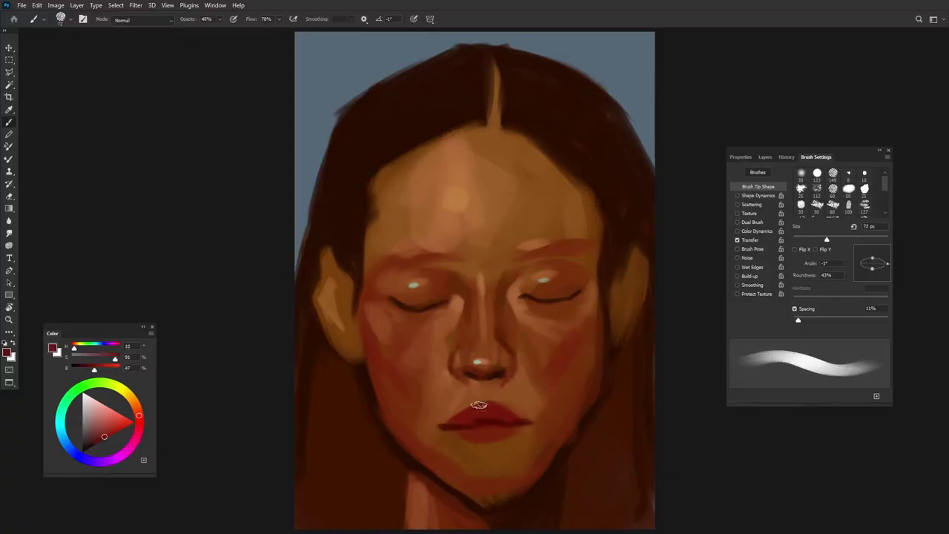
{"action": "left_click", "coordinate": [474, 385], "text": "alt"}
{"action": "key", "text": "shift+Right"}
{"action": "key", "text": "shift+Right"}
{"action": "key", "text": "shift+Left"}
{"action": "key", "text": "shift+Left"}
{"action": "key", "text": "shift+Left"}
{"action": "key", "text": "bracketleft"}
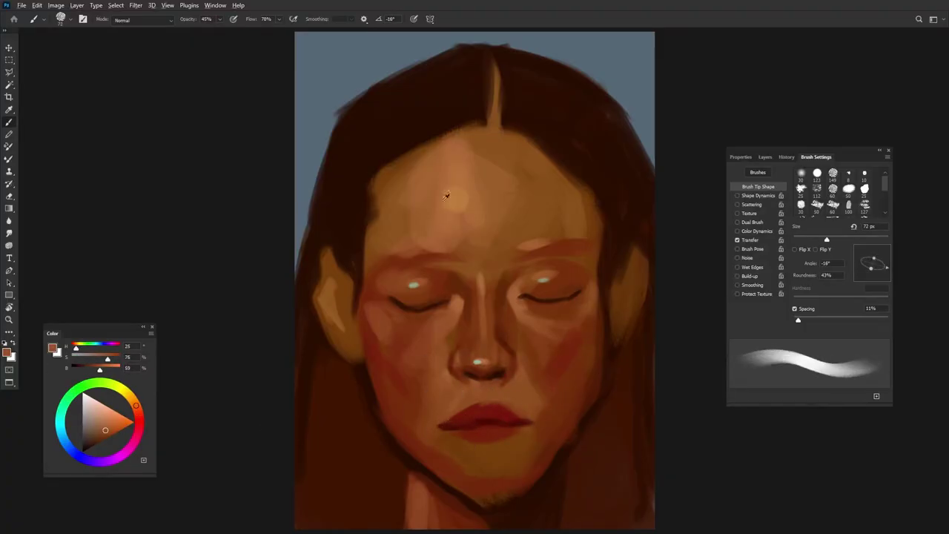
{"action": "left_click", "coordinate": [489, 387], "text": "alt"}
Step: Shrink the brush and sample dark red-brown and nose skin tones for the nose tip
{"action": "key", "text": "0"}
{"action": "key", "text": "bracketleft"}
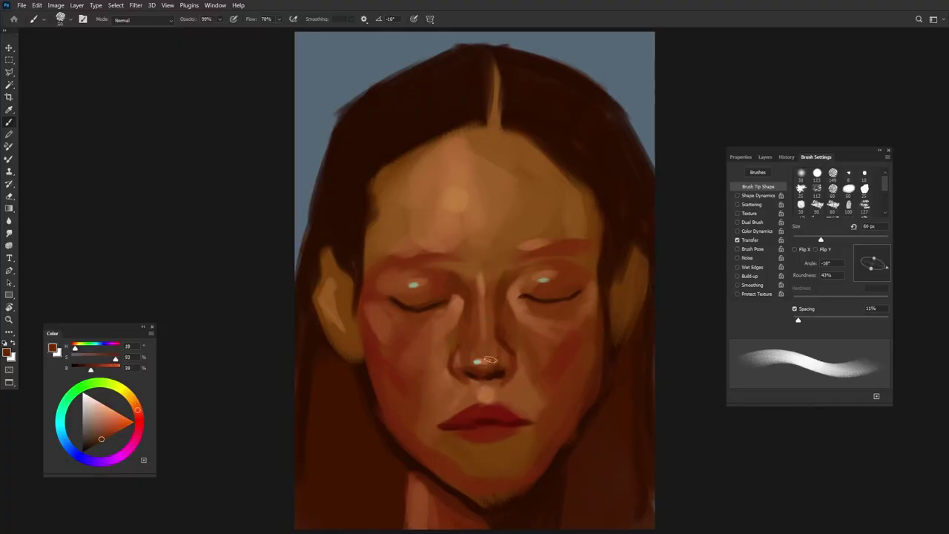
{"action": "left_click", "coordinate": [484, 367], "text": "alt"}
{"action": "key", "text": "shift+Right"}
{"action": "key", "text": "shift+Right"}
{"action": "key", "text": "9"}
{"action": "key", "text": "9"}
{"action": "key", "text": "shift+Left"}
{"action": "key", "text": "shift+Left"}
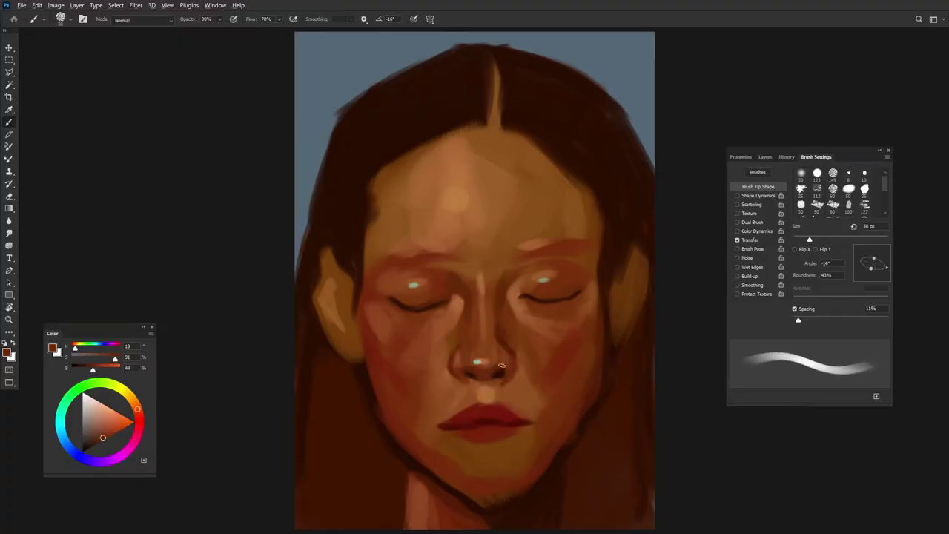
{"action": "left_click", "coordinate": [498, 369], "text": "alt"}
{"action": "key", "text": "bracketright"}
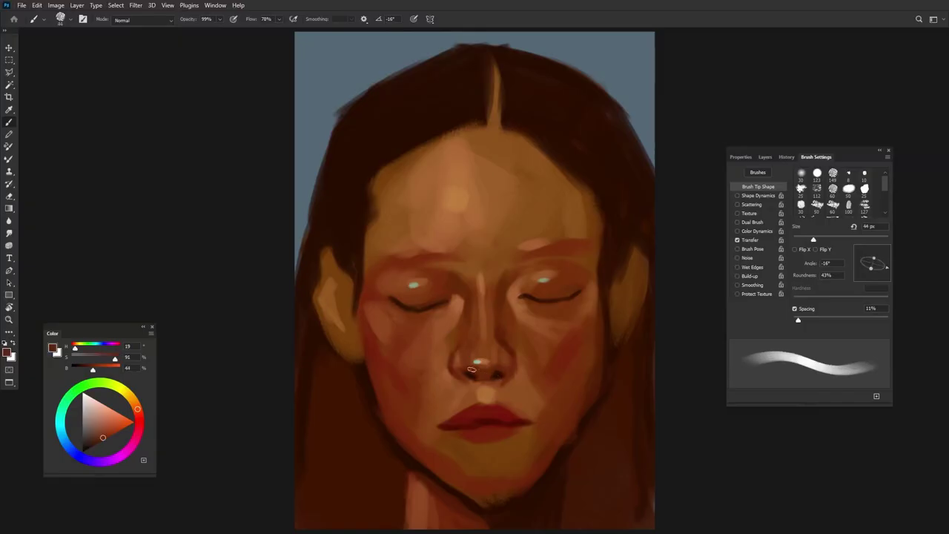
{"action": "key", "text": "shift+Left"}
{"action": "key", "text": "shift+Left"}
Step: Sample tan and dark brown nostril tones, resizing the brush up to 60 px
{"action": "left_click", "coordinate": [473, 373], "text": "alt"}
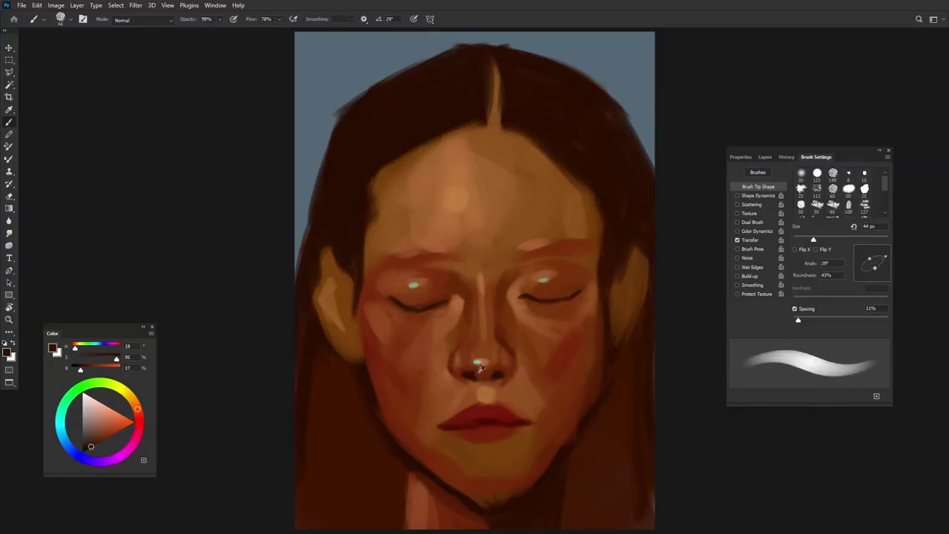
{"action": "key", "text": "shift+Right"}
{"action": "key", "text": "bracketleft"}
{"action": "key", "text": "shift+Right"}
{"action": "key", "text": "shift+Right"}
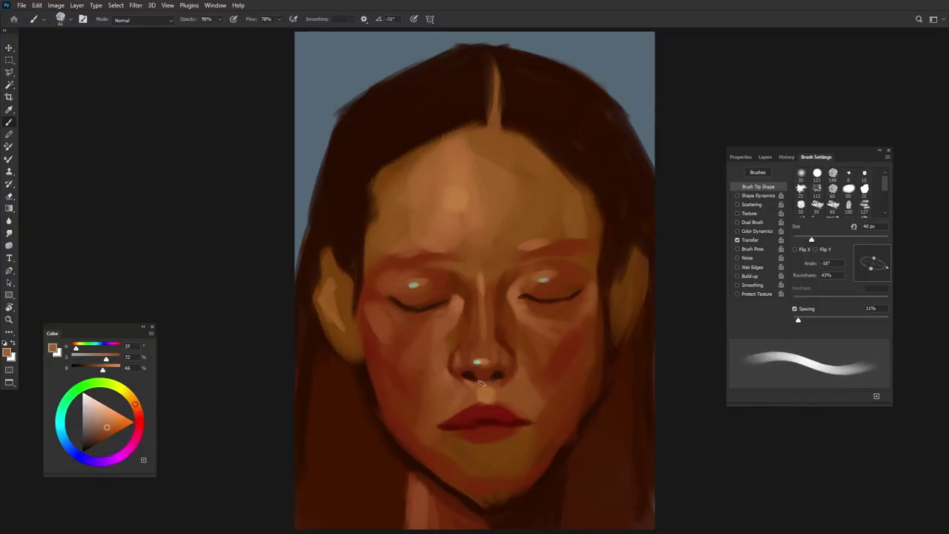
{"action": "key", "text": "shift+Right"}
{"action": "key", "text": "shift+Right"}
{"action": "key", "text": "bracketleft"}
{"action": "key", "text": "shift+Left"}
{"action": "key", "text": "shift+Left"}
{"action": "left_click", "coordinate": [500, 365], "text": "alt"}
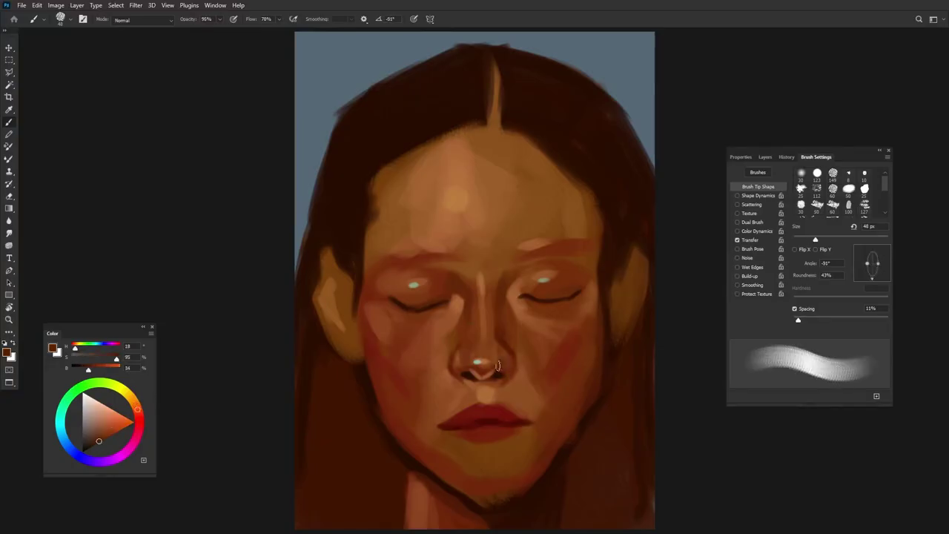
{"action": "key", "text": "shift+Left"}
{"action": "key", "text": "shift+Left"}
{"action": "key", "text": "shift+Left"}
{"action": "key", "text": "shift+Left"}
{"action": "key", "text": "bracketright"}
{"action": "key", "text": "bracketright"}
{"action": "key", "text": "bracketright"}
{"action": "key", "text": "shift+Right"}
{"action": "key", "text": "shift+Right"}
{"action": "key", "text": "shift+Right"}
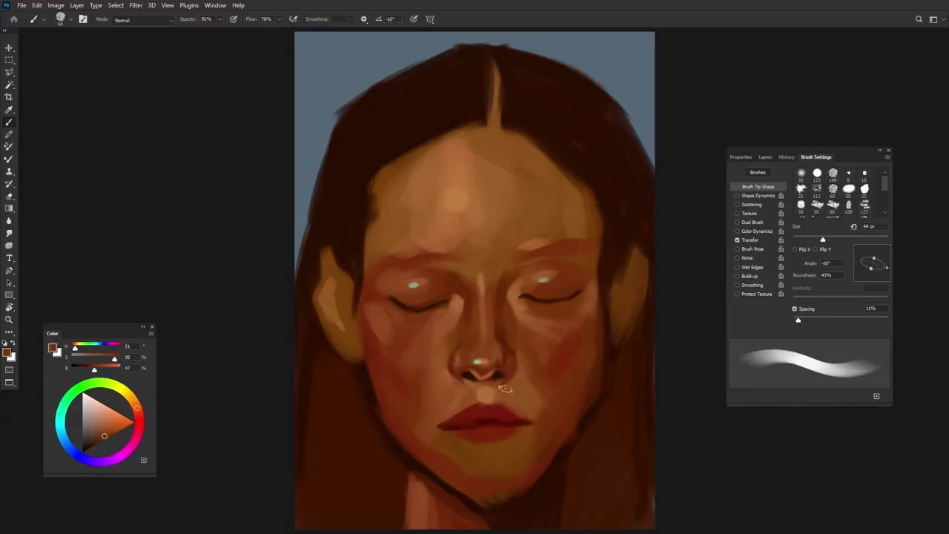
{"action": "left_click", "coordinate": [497, 397], "text": "alt"}
Step: Paint a dark red shadow under the lower lip with a 64 px brush
{"action": "key", "text": "bracketleft"}
{"action": "key", "text": "bracketleft"}
{"action": "key", "text": "bracketleft"}
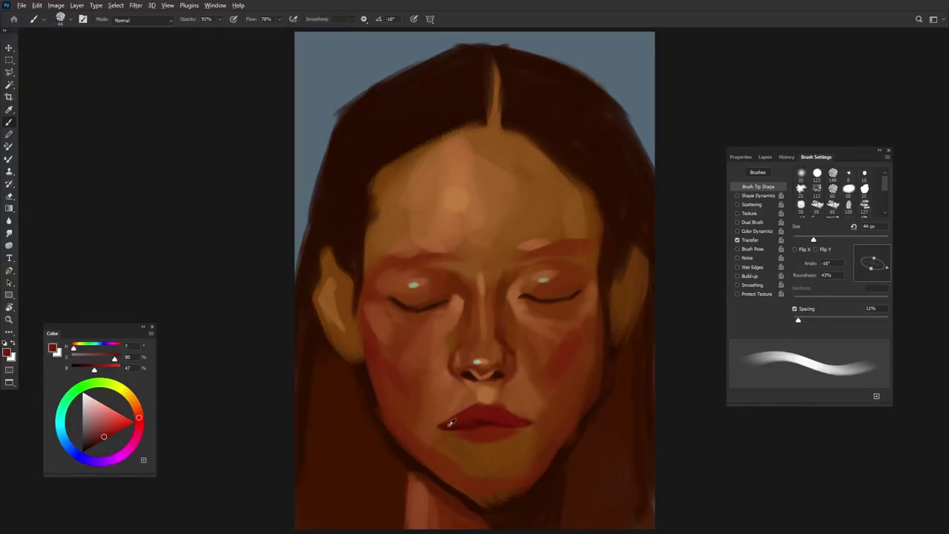
{"action": "left_click", "coordinate": [483, 425], "text": "alt"}
{"action": "key", "text": "shift+Right"}
{"action": "key", "text": "shift+Right"}
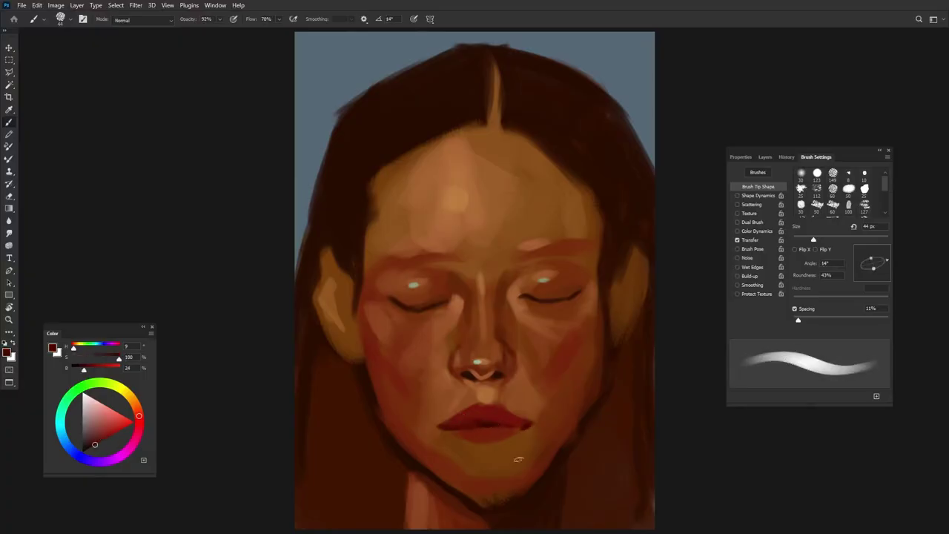
{"action": "key", "text": "bracketright"}
{"action": "key", "text": "bracketright"}
{"action": "mouse_move", "coordinate": [513, 445]}
{"action": "left_mouse_down"}
{"action": "mouse_move", "coordinate": [423, 434]}
{"action": "mouse_move", "coordinate": [434, 403]}
{"action": "left_mouse_up"}
{"action": "left_click", "coordinate": [432, 327], "text": "alt"}
{"action": "key", "text": "bracketright"}
{"action": "key", "text": "bracketright"}
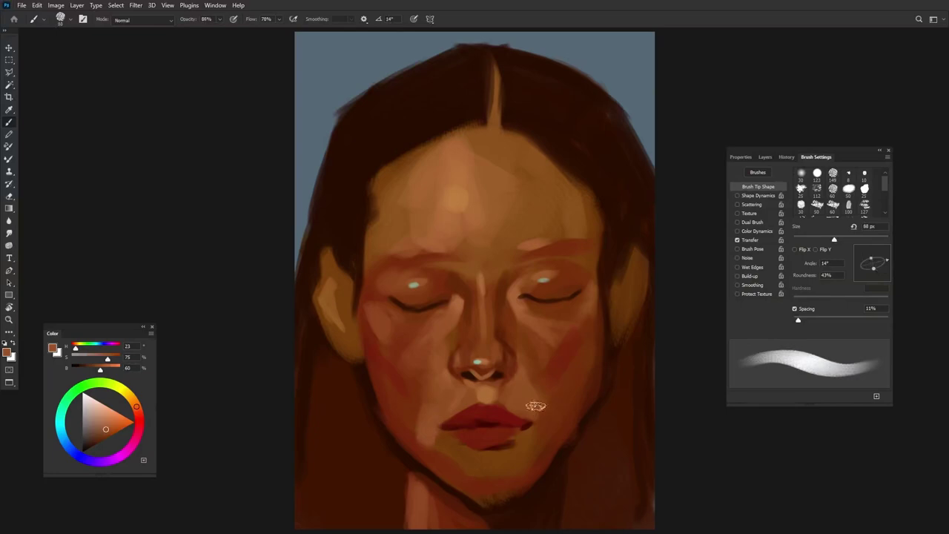
{"action": "key", "text": "shift+Right"}
Step: Sample lip reds and skin beside the mouth, then dab paint onto the lower lip at 60 px
{"action": "left_click", "coordinate": [555, 413], "text": "alt"}
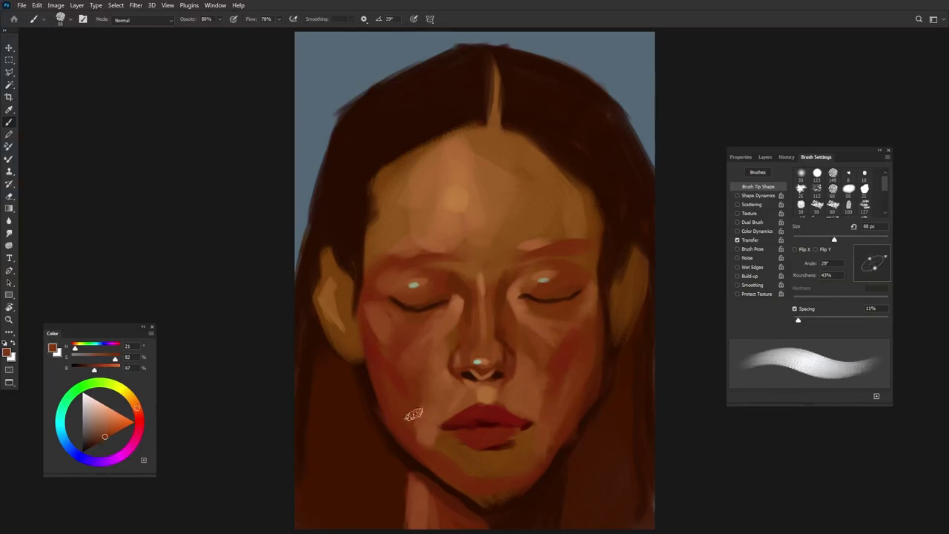
{"action": "key", "text": "shift+Left"}
{"action": "key", "text": "shift+Left"}
{"action": "key", "text": "shift+Left"}
{"action": "left_click", "coordinate": [490, 474], "text": "alt"}
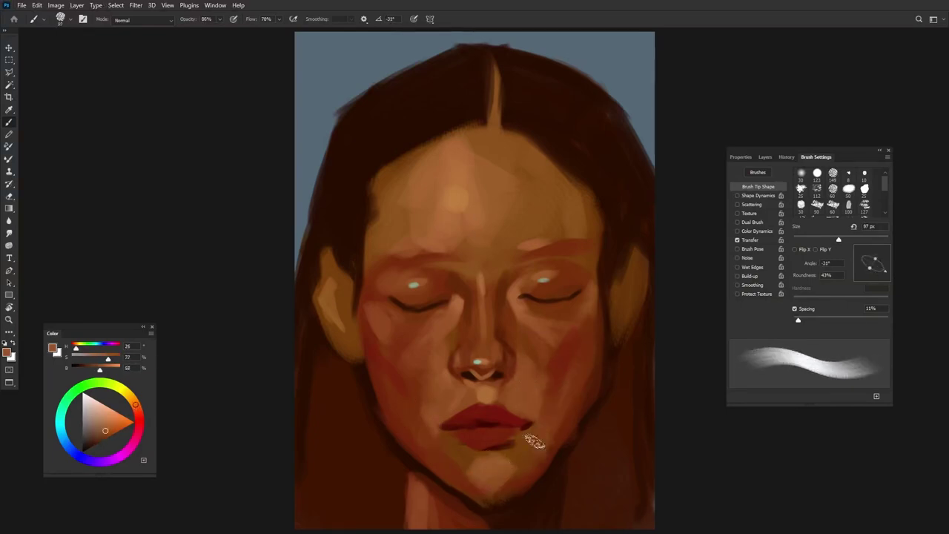
{"action": "key", "text": "shift+Right"}
{"action": "key", "text": "shift+Right"}
{"action": "key", "text": "bracketleft"}
{"action": "key", "text": "bracketleft"}
{"action": "left_click", "coordinate": [456, 433], "text": "alt"}
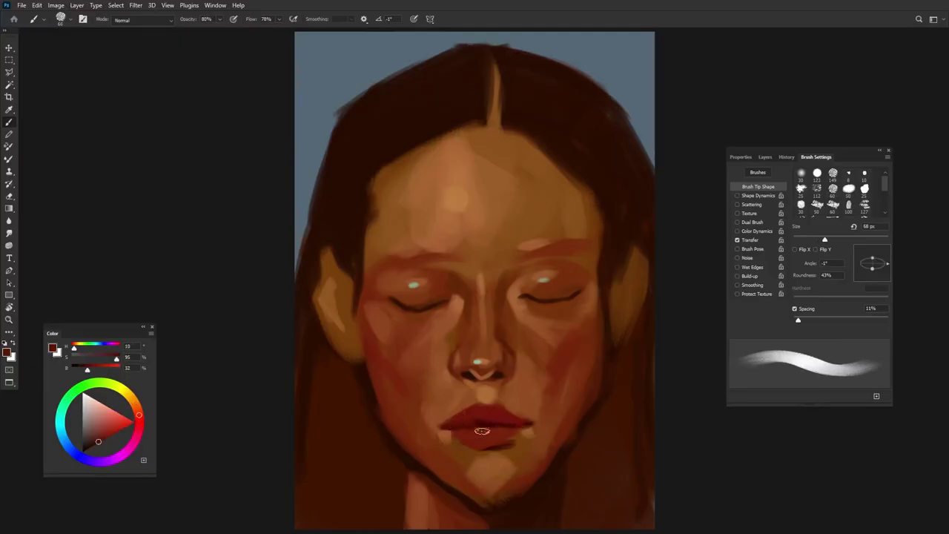
{"action": "left_click", "coordinate": [472, 421], "text": "alt"}
{"action": "key", "text": "shift+Left"}
{"action": "key", "text": "shift+Left"}
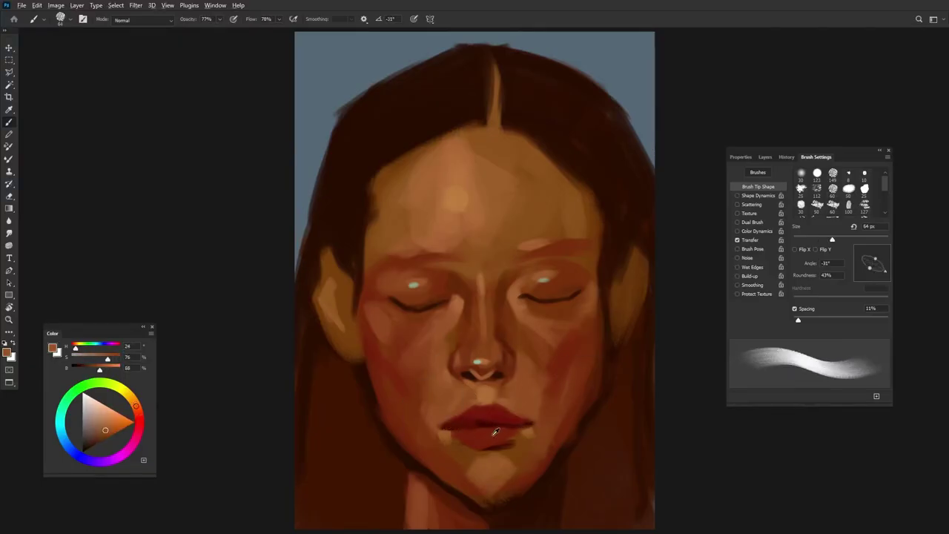
{"action": "left_click", "coordinate": [495, 428], "text": "alt"}
Step: Resample deep and bright reds from the lower lip at 80 px, then a tan chin tone
{"action": "left_click", "coordinate": [480, 437], "text": "alt"}
{"action": "key", "text": "shift+Right"}
{"action": "key", "text": "shift+Right"}
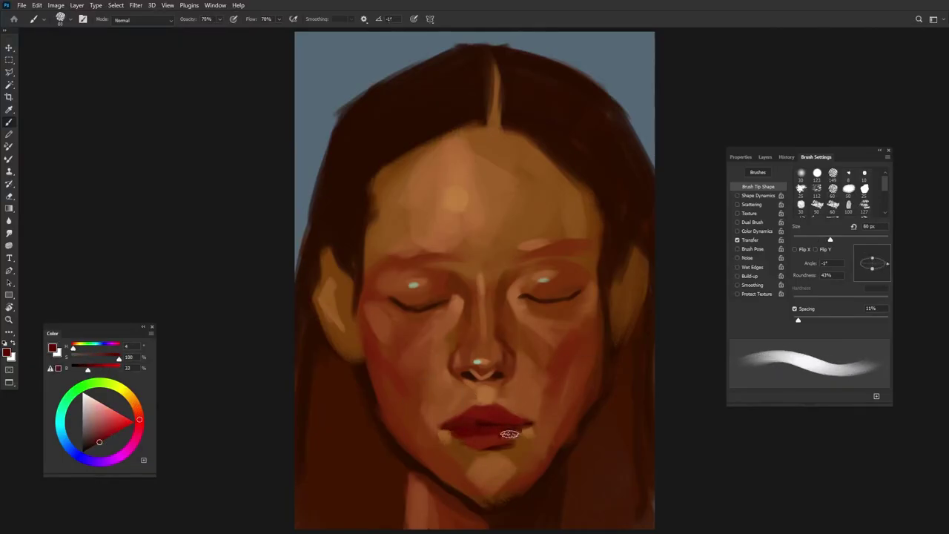
{"action": "left_click", "coordinate": [485, 431], "text": "alt"}
{"action": "left_click", "coordinate": [498, 434], "text": "alt"}
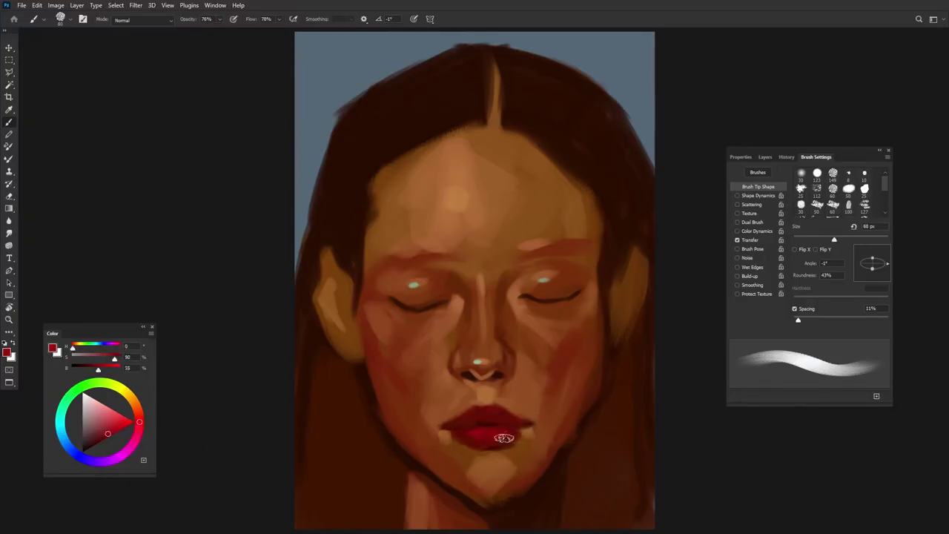
{"action": "left_click", "coordinate": [523, 438], "text": "alt"}
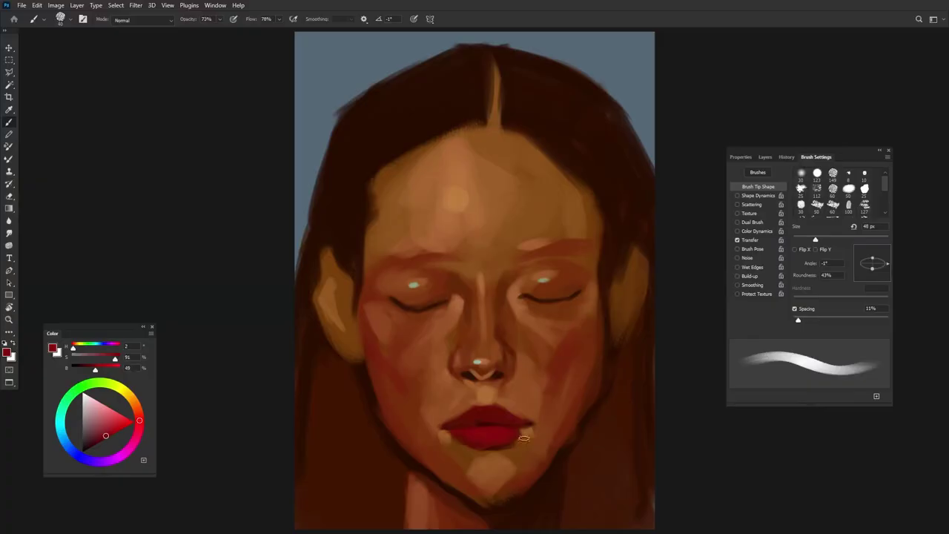
{"action": "left_click", "coordinate": [464, 454], "text": "alt"}
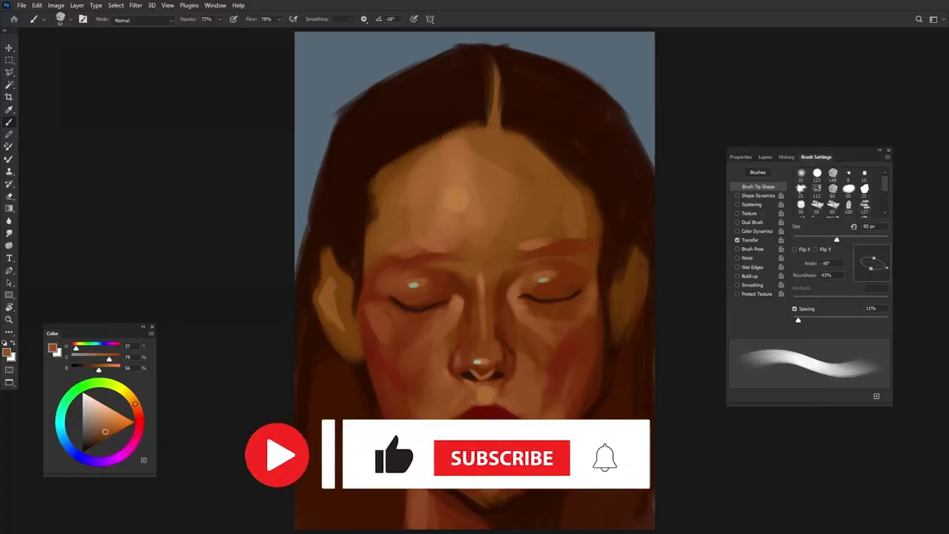
Step: Sample orange and dark brown shadow tones and enlarge the brush with higher opacity
{"action": "left_click", "coordinate": [439, 440], "text": "alt"}
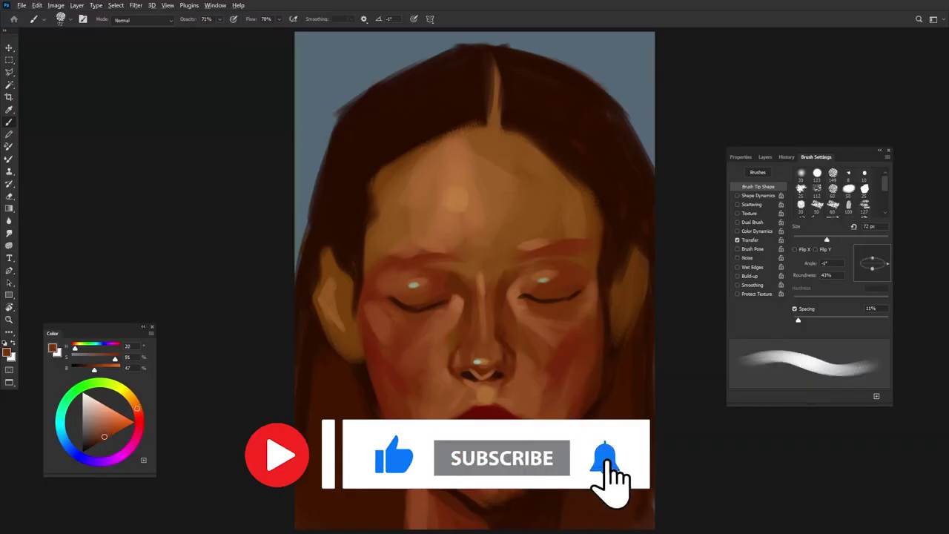
{"action": "left_click", "coordinate": [585, 368], "text": "alt"}
{"action": "left_click", "coordinate": [406, 404], "text": "alt"}
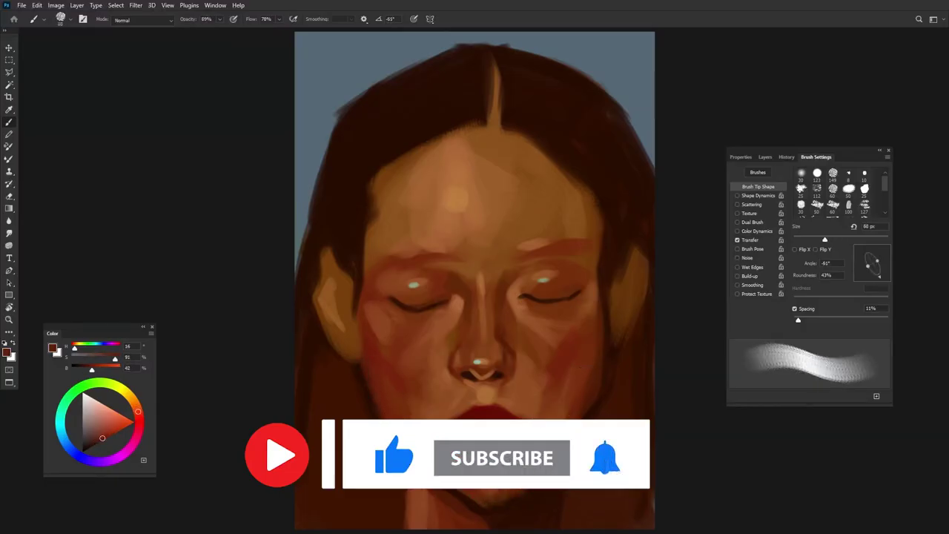
{"action": "left_click", "coordinate": [620, 383], "text": "alt"}
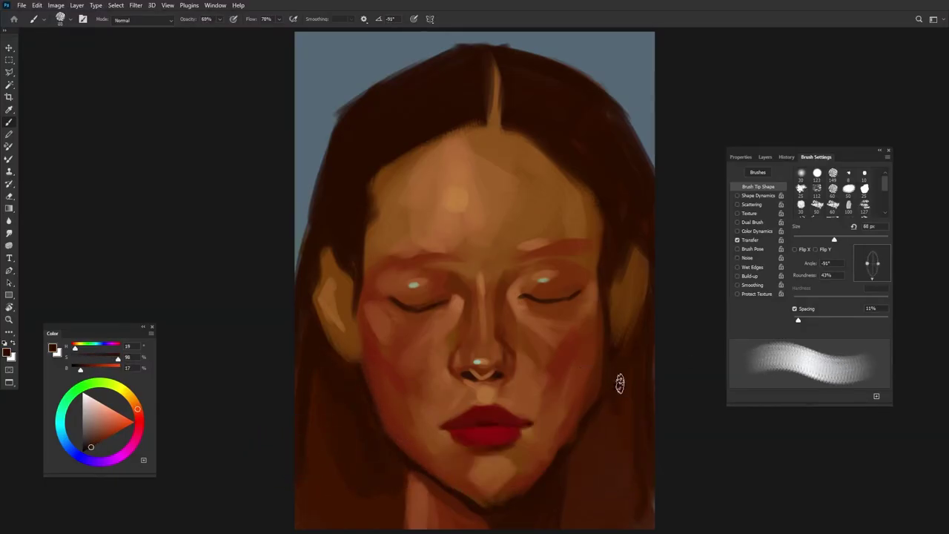
{"action": "left_click_drag", "start_coordinate": [636, 386], "coordinate": [617, 427]}
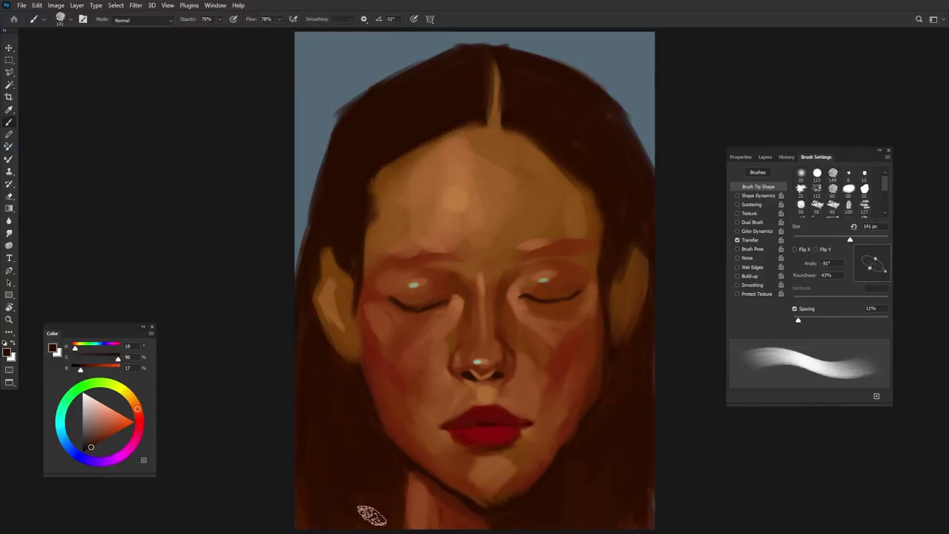
{"action": "left_click", "coordinate": [598, 393], "text": "alt"}
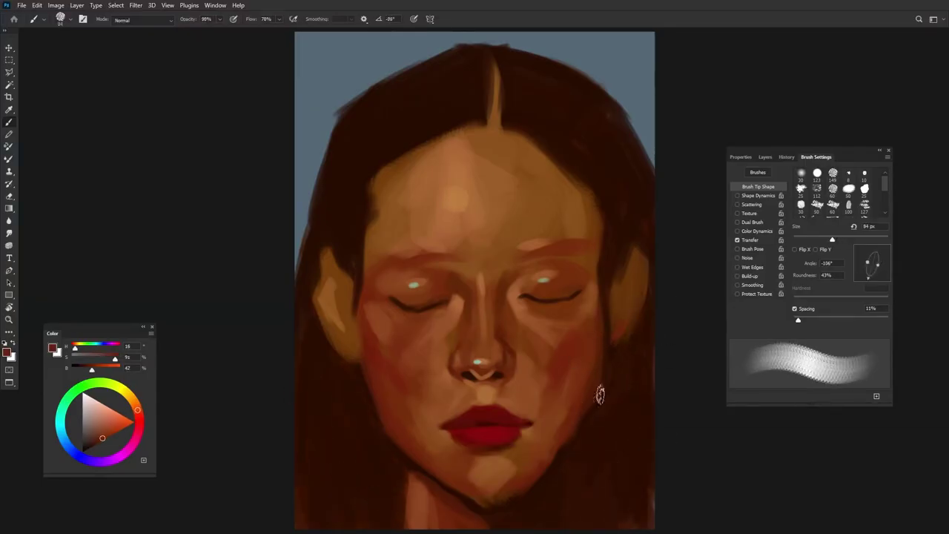
{"action": "right_click", "coordinate": [591, 424]}
{"action": "key", "text": "Escape"}
Step: Dab warm mid-brown on the right cheek and sample jaw, chin and cheek shadow tones
{"action": "left_click", "coordinate": [584, 417], "text": "alt"}
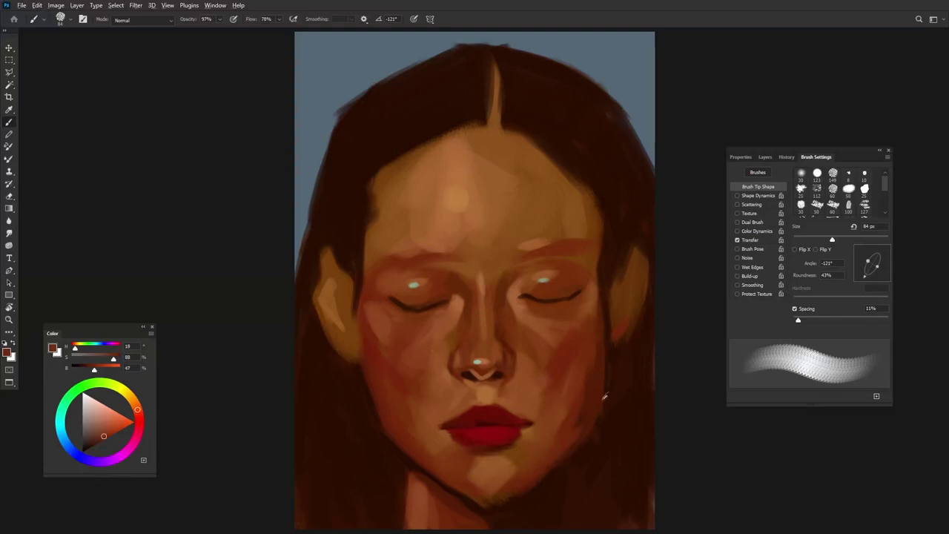
{"action": "left_click", "coordinate": [583, 415], "text": "alt"}
{"action": "left_click", "coordinate": [610, 382], "text": "alt"}
{"action": "key", "text": "shift+Right"}
{"action": "key", "text": "shift+Right"}
{"action": "key", "text": "shift+Right"}
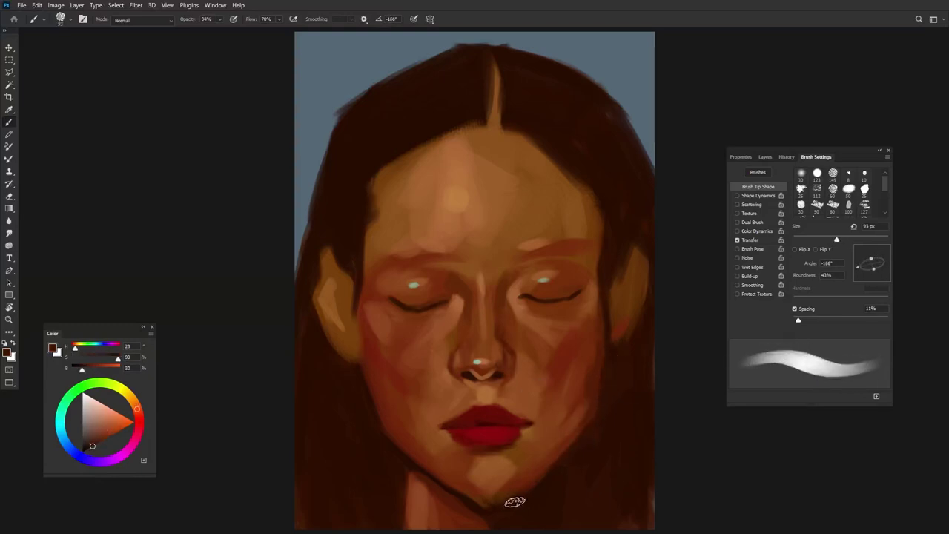
{"action": "key", "text": "shift+Right"}
{"action": "left_click", "coordinate": [440, 441], "text": "alt"}
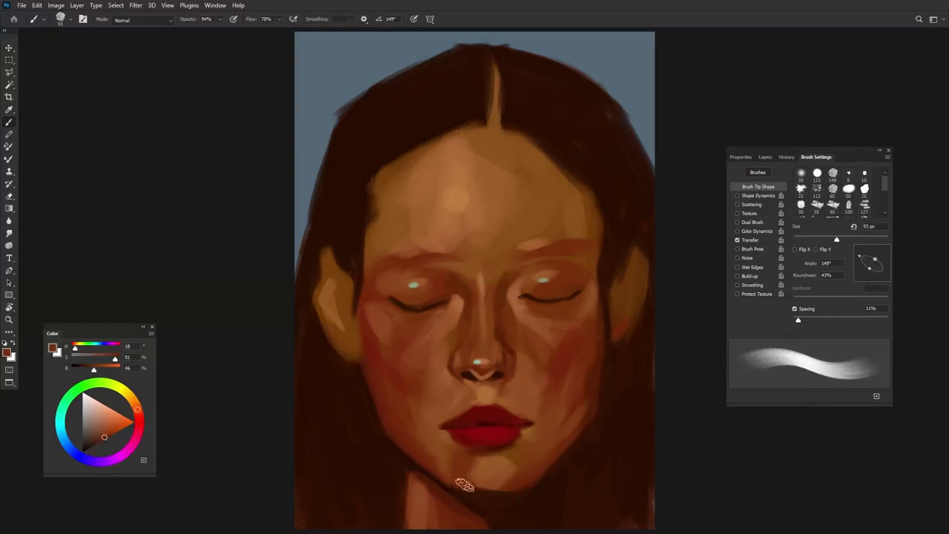
{"action": "key", "text": "shift+Right"}
{"action": "key", "text": "shift+Right"}
{"action": "key", "text": "shift+Right"}
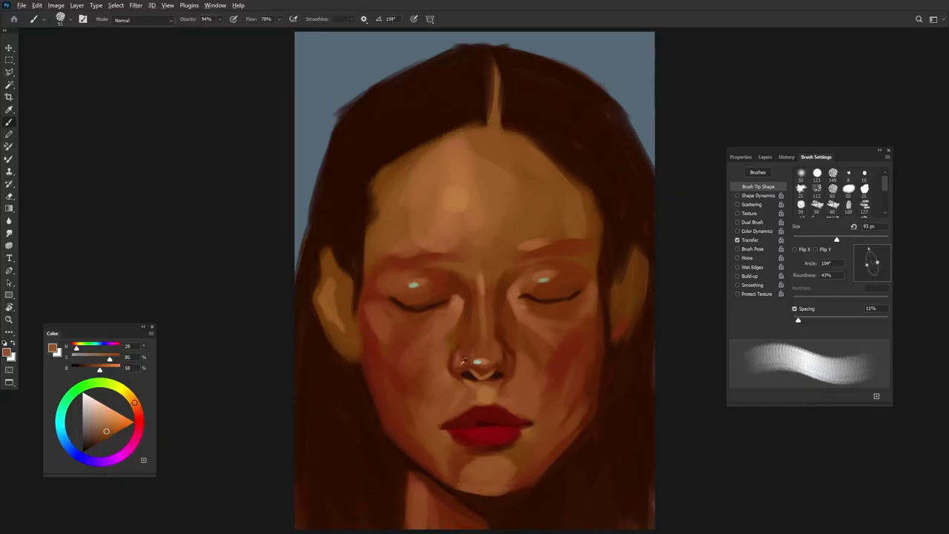
{"action": "left_click", "coordinate": [588, 385], "text": "alt"}
{"action": "left_click", "coordinate": [589, 429], "text": "alt"}
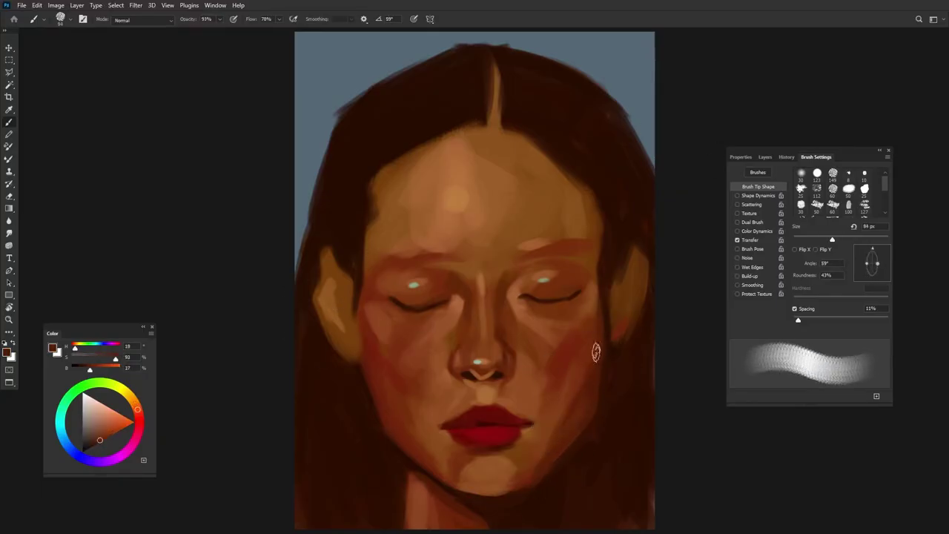
Step: Shrink the brush to 60 px, sample lip red and orange skin, and adjust the brush
{"action": "key", "text": "bracketleft"}
{"action": "key", "text": "bracketleft"}
{"action": "key", "text": "bracketleft"}
{"action": "key", "text": "shift+Right"}
{"action": "key", "text": "shift+Right"}
{"action": "key", "text": "shift+Right"}
{"action": "left_click", "coordinate": [509, 417], "text": "alt"}
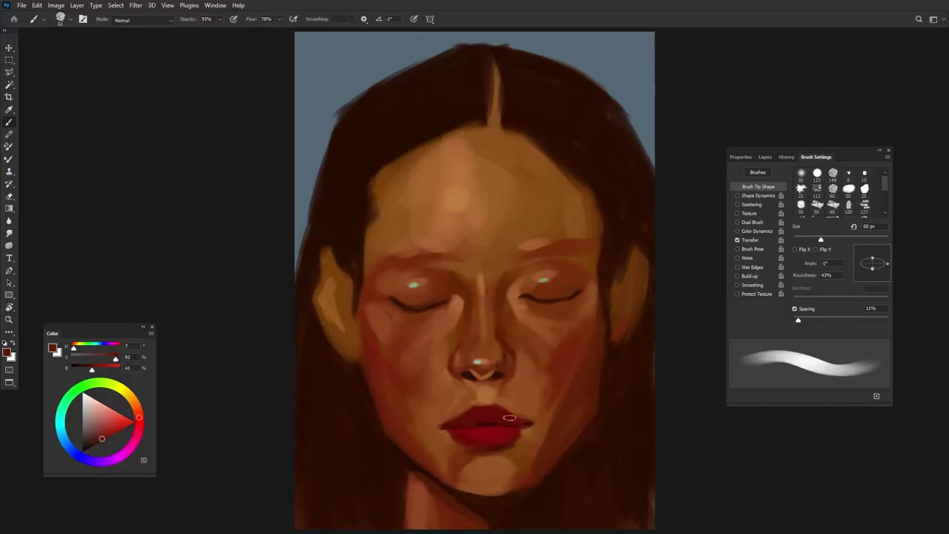
{"action": "left_click", "coordinate": [550, 404], "text": "alt"}
{"action": "key", "text": "shift+Right"}
{"action": "key", "text": "shift+Right"}
{"action": "key", "text": "shift+Right"}
{"action": "left_click_drag", "start_coordinate": [556, 398], "coordinate": [553, 380]}
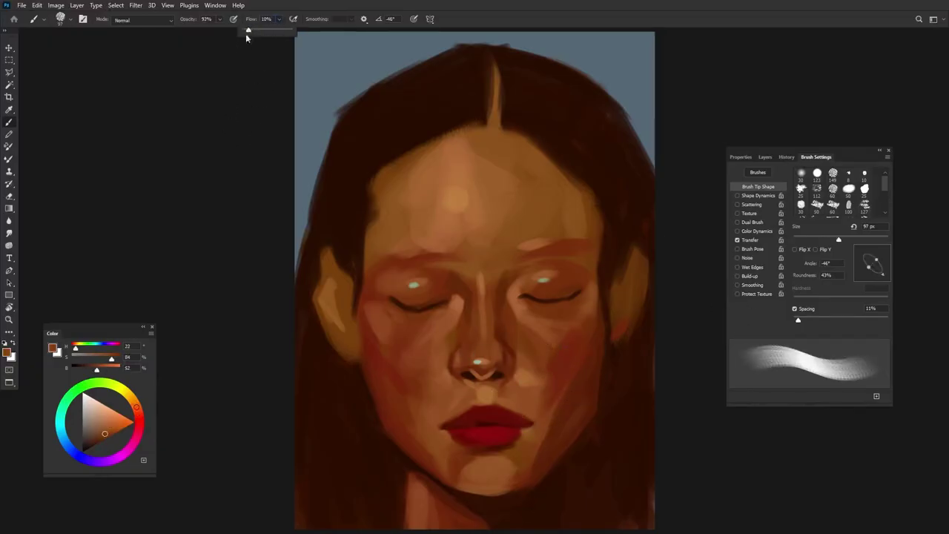
Step: Set brush flow to 5% and sample light forehead skin, resizing the brush from 150 to 101 px
{"action": "left_click_drag", "start_coordinate": [247, 31], "coordinate": [245, 31]}
{"action": "left_click", "coordinate": [434, 159], "text": "alt"}
{"action": "key", "text": "bracketright"}
{"action": "key", "text": "bracketright"}
{"action": "key", "text": "bracketright"}
{"action": "key", "text": "shift+Right"}
{"action": "key", "text": "shift+Right"}
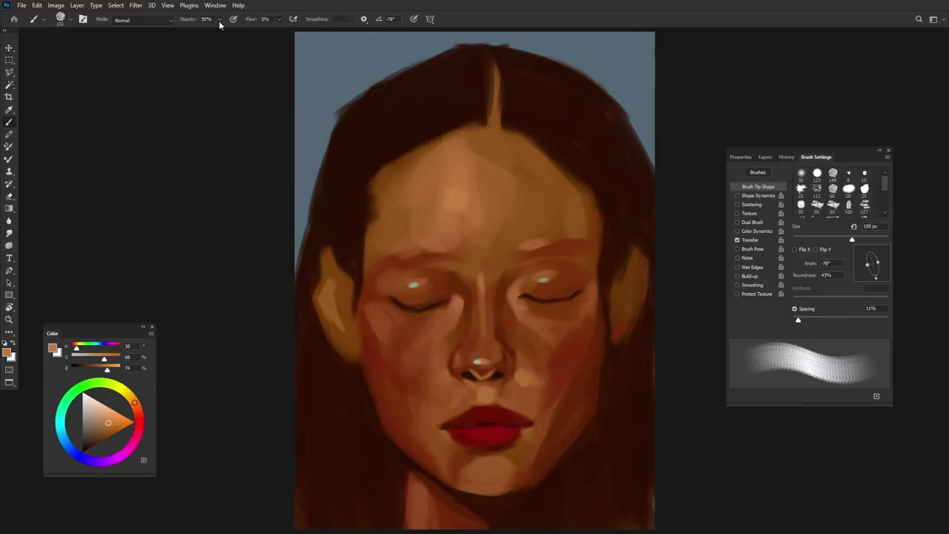
{"action": "key", "text": "0"}
{"action": "left_click", "coordinate": [417, 197], "text": "alt"}
{"action": "key", "text": "shift+Left"}
{"action": "key", "text": "shift+Left"}
{"action": "key", "text": "shift+Left"}
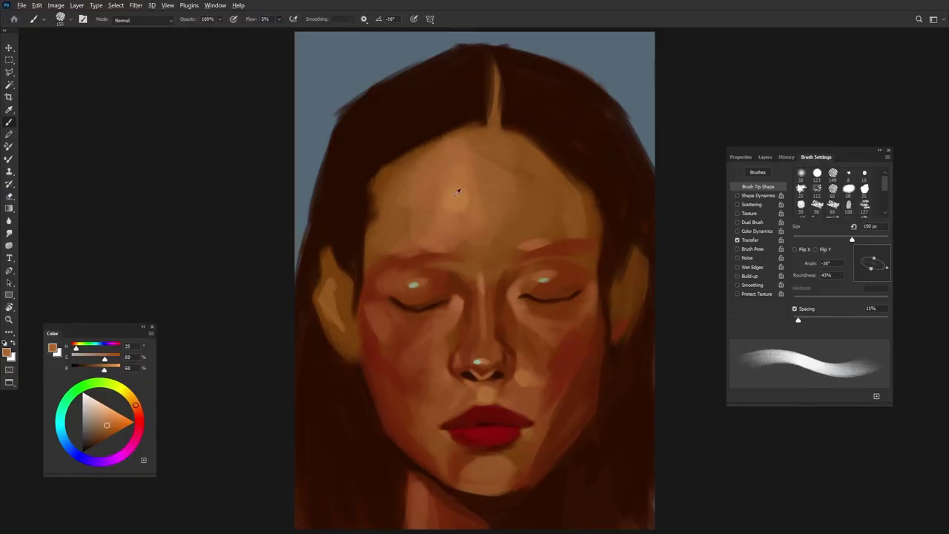
{"action": "key", "text": "bracketleft"}
{"action": "key", "text": "bracketleft"}
{"action": "key", "text": "9"}
{"action": "key", "text": "8"}
Step: Sample red-brown and pinkish red tones and paint warmth onto the nose tip
{"action": "left_click", "coordinate": [531, 209], "text": "alt"}
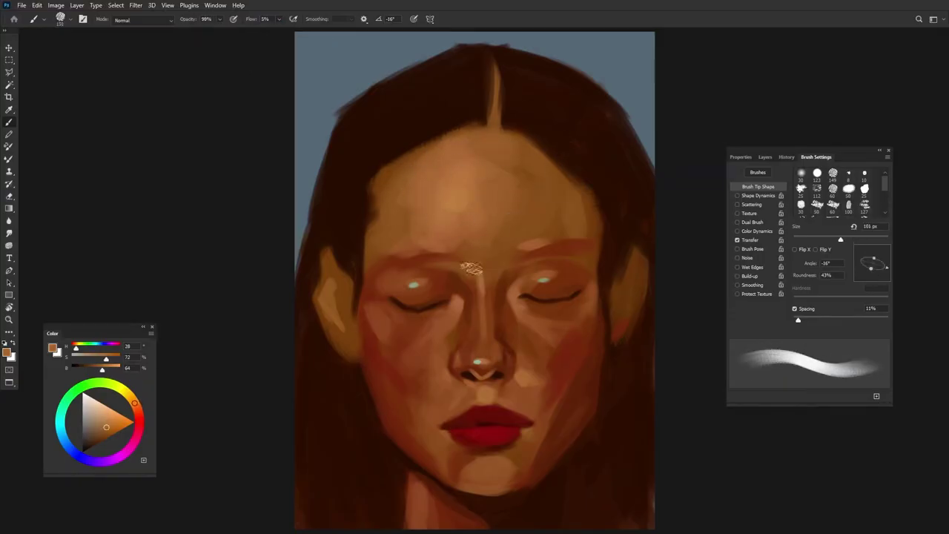
{"action": "left_click", "coordinate": [381, 329], "text": "alt"}
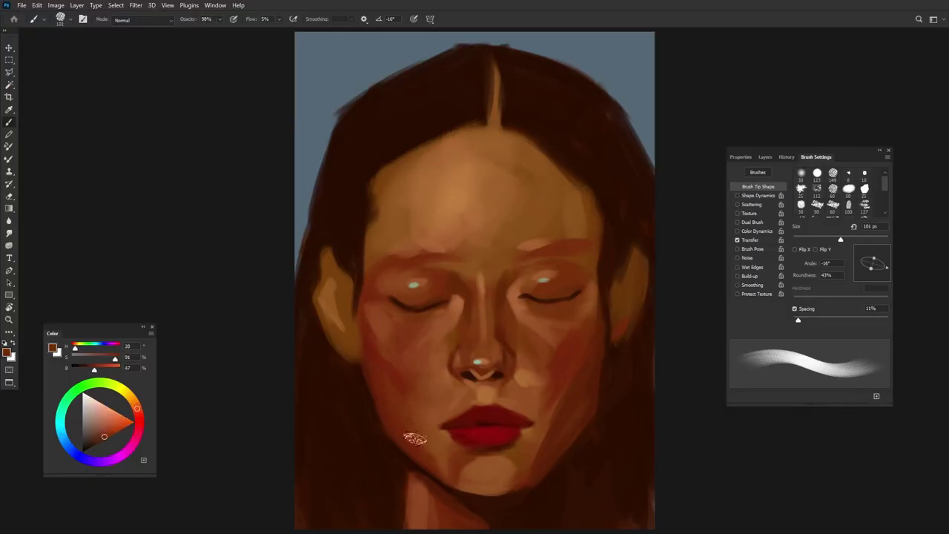
{"action": "key", "text": "shift+Left"}
{"action": "key", "text": "shift+Left"}
{"action": "key", "text": "shift+Left"}
{"action": "left_click", "coordinate": [501, 321], "text": "alt"}
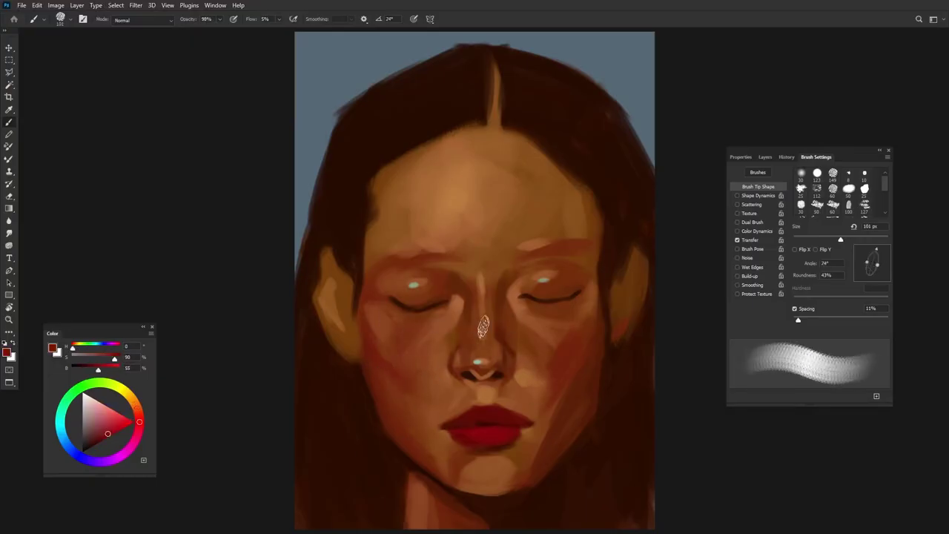
{"action": "key", "text": "shift+Left"}
{"action": "key", "text": "shift+Left"}
{"action": "key", "text": "shift+Left"}
{"action": "left_click_drag", "start_coordinate": [481, 343], "coordinate": [483, 355]}
Step: Sample warm eyelid and orange skin tones, angling the brush tip to follow the cheek
{"action": "key", "text": "shift+Right"}
{"action": "key", "text": "shift+Right"}
{"action": "key", "text": "shift+Right"}
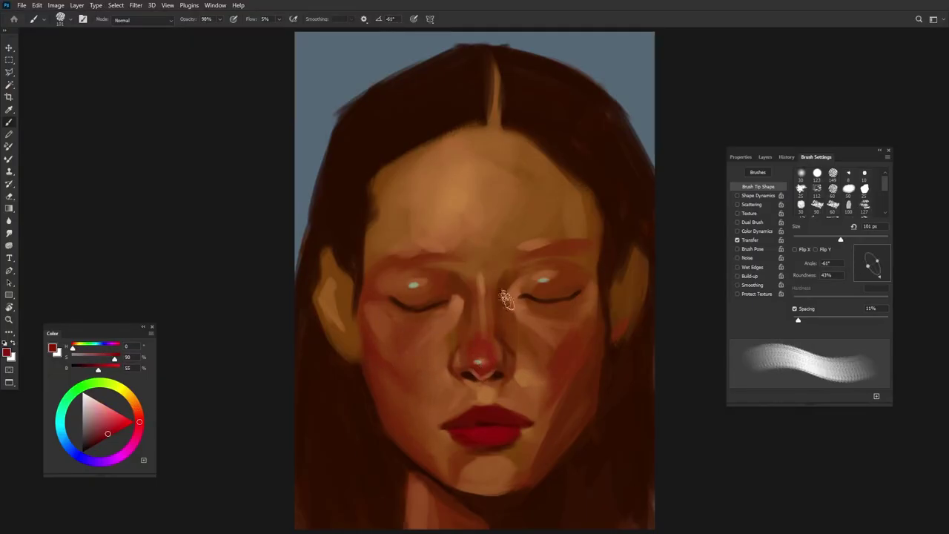
{"action": "key", "text": "shift+Right"}
{"action": "key", "text": "shift+Right"}
{"action": "key", "text": "shift+Right"}
{"action": "left_click", "coordinate": [418, 251], "text": "alt"}
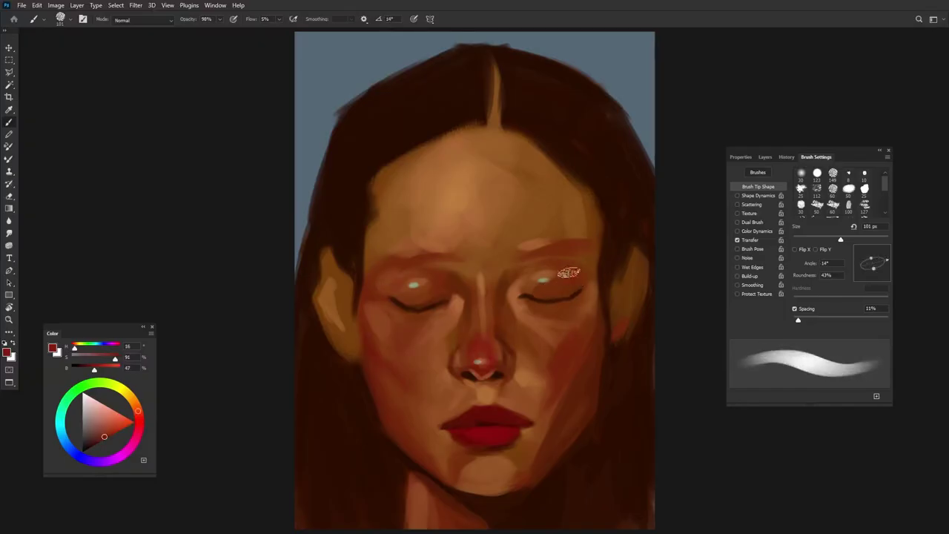
{"action": "left_click", "coordinate": [447, 383], "text": "alt"}
{"action": "key", "text": "shift+Right"}
{"action": "key", "text": "shift+Right"}
{"action": "key", "text": "shift+Right"}
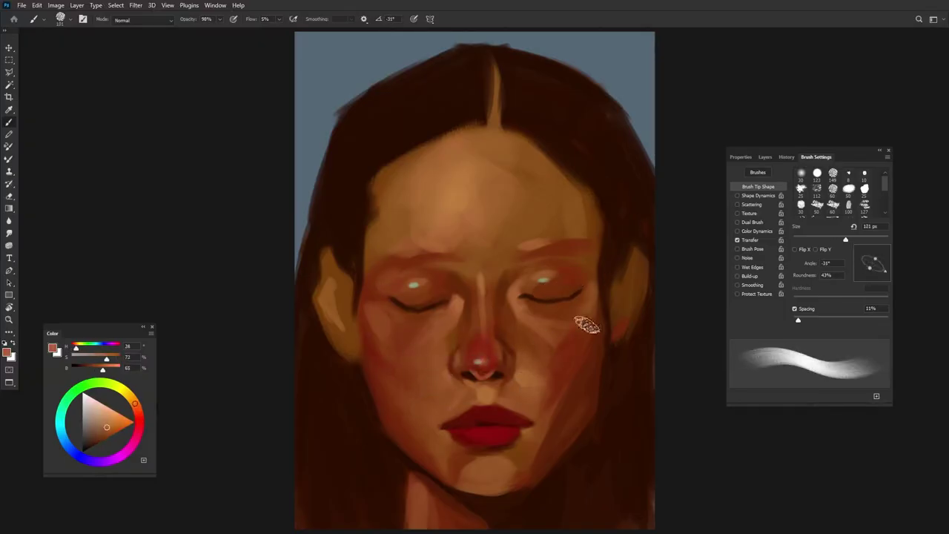
{"action": "key", "text": "shift+Right"}
{"action": "key", "text": "shift+Right"}
{"action": "key", "text": "shift+Right"}
{"action": "key", "text": "shift+Right"}
{"action": "key", "text": "shift+Right"}
{"action": "key", "text": "shift+Right"}
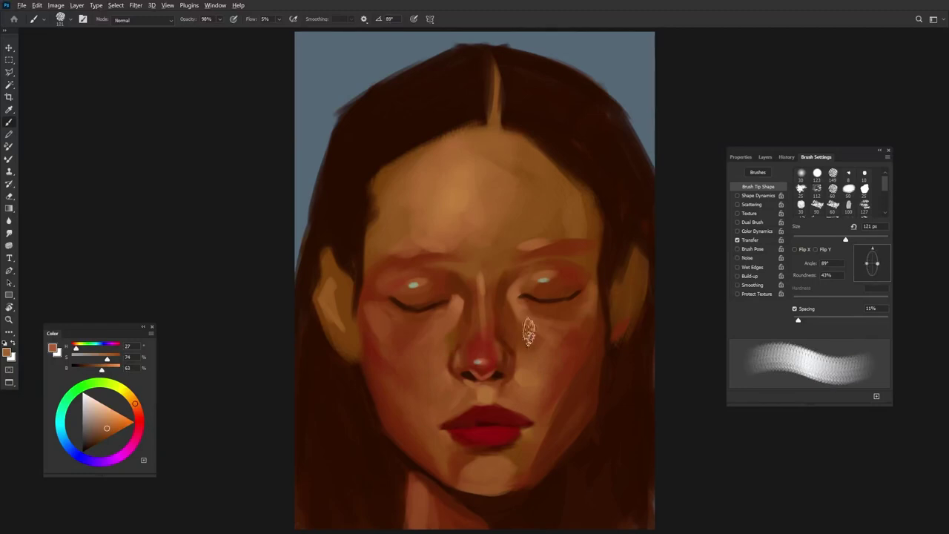
{"action": "key", "text": "shift+Right"}
{"action": "key", "text": "shift+Right"}
{"action": "key", "text": "shift+Right"}
Step: Sample deeper red-brown tones beside the nose while shrinking the brush and lowering opacity
{"action": "left_click", "coordinate": [459, 297], "text": "alt"}
{"action": "key", "text": "shift+Left"}
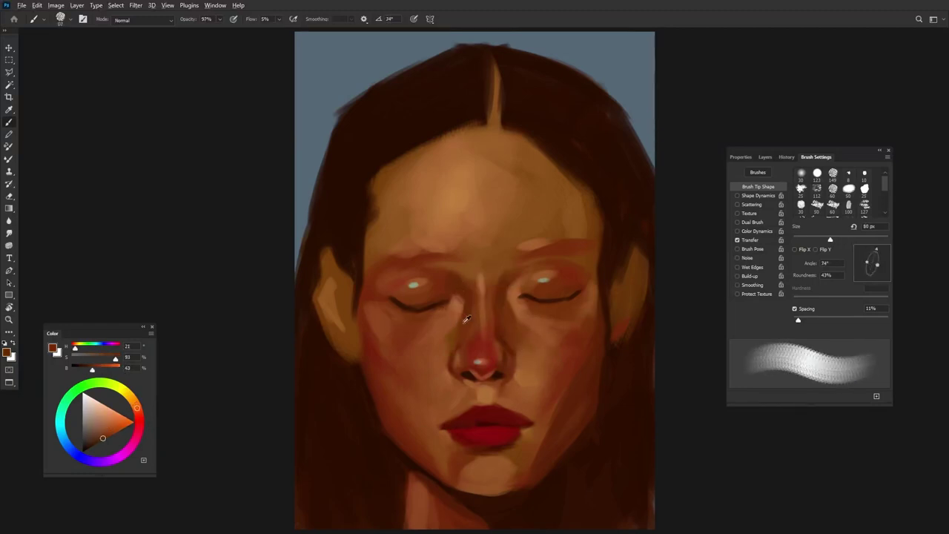
{"action": "left_click", "coordinate": [444, 346], "text": "alt"}
{"action": "key", "text": "bracketleft"}
{"action": "left_click", "coordinate": [439, 359], "text": "alt"}
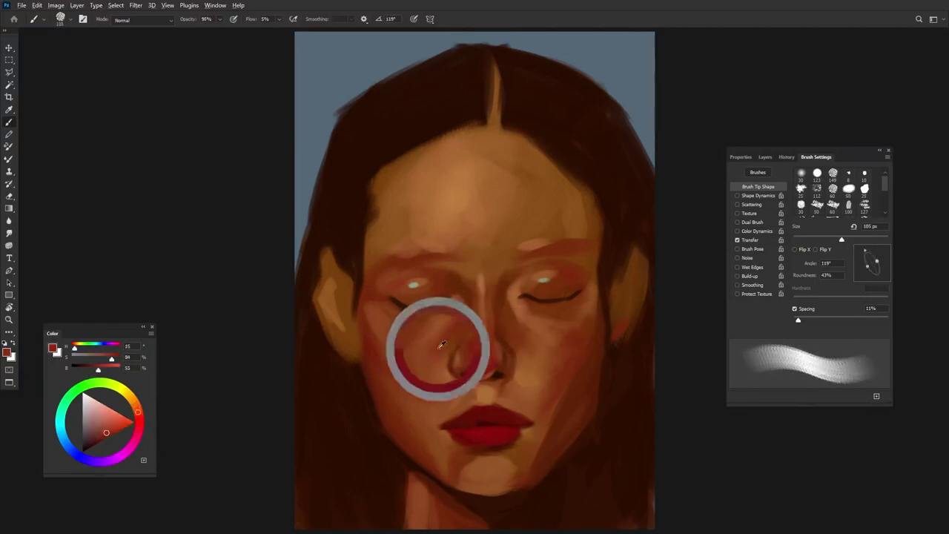
{"action": "key", "text": "8"}
{"action": "key", "text": "8"}
{"action": "key", "text": "bracketleft"}
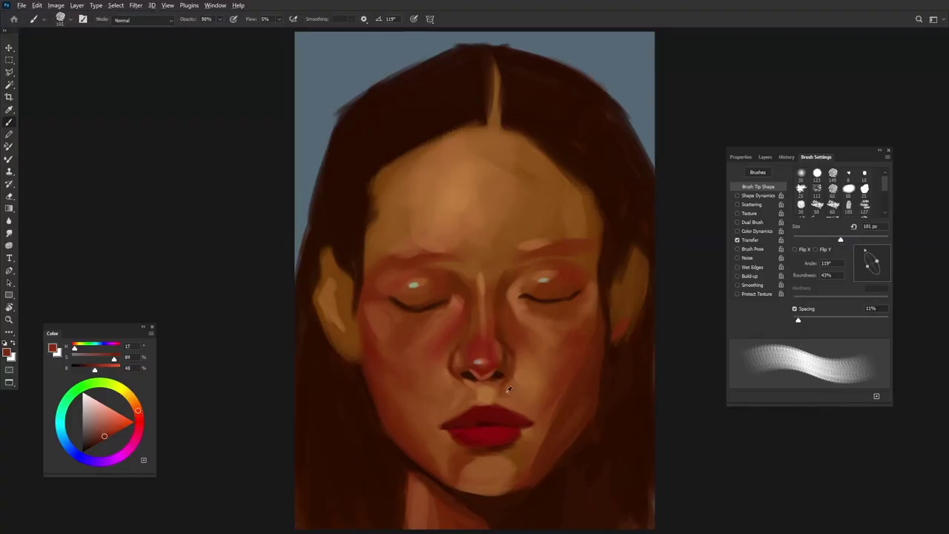
{"action": "key", "text": "shift+Left"}
{"action": "key", "text": "shift+Left"}
{"action": "key", "text": "shift+Left"}
{"action": "key", "text": "bracketleft"}
Step: Sample light orange-brown skin tones, enlarging the brush and setting opacity to 85% then 83%
{"action": "left_click", "coordinate": [478, 392], "text": "alt"}
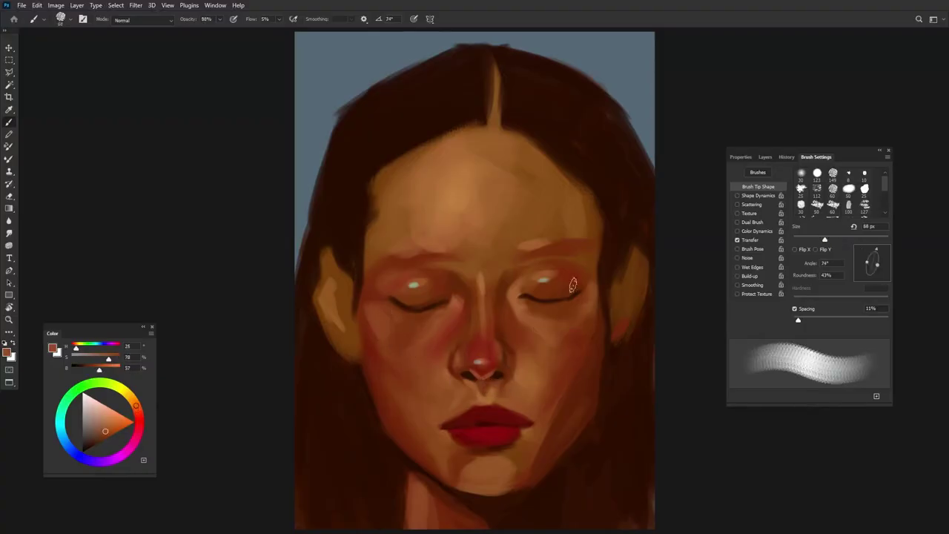
{"action": "left_click", "coordinate": [489, 285], "text": "alt"}
{"action": "key", "text": "shift+Right"}
{"action": "key", "text": "shift+Right"}
{"action": "key", "text": "shift+Right"}
{"action": "key", "text": "bracketright"}
{"action": "key", "text": "8"}
{"action": "key", "text": "5"}
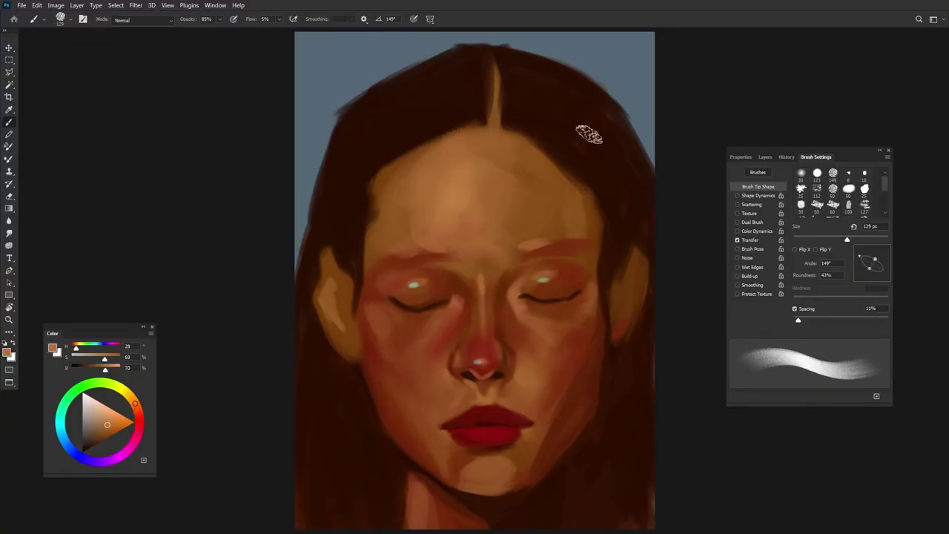
{"action": "key", "text": "shift+Left"}
{"action": "key", "text": "shift+Left"}
{"action": "key", "text": "shift+Left"}
{"action": "key", "text": "bracketright"}
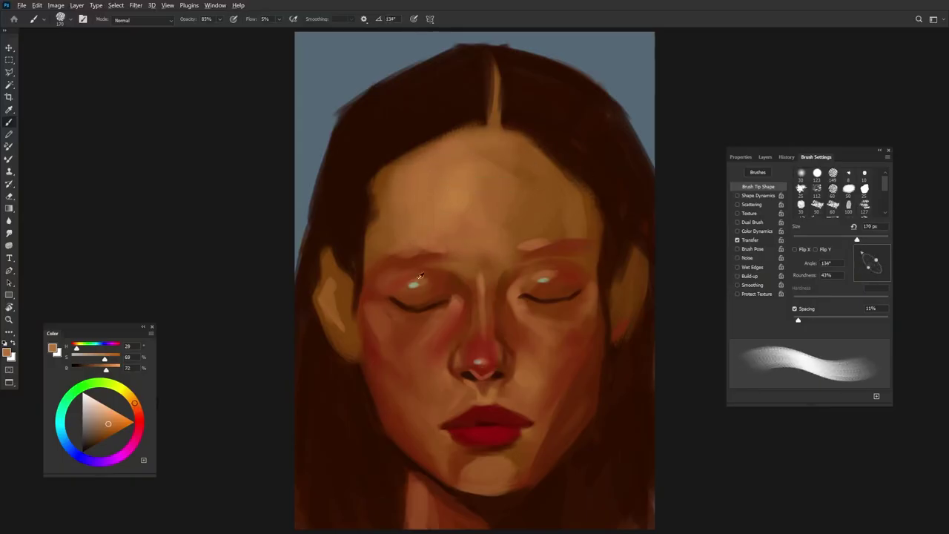
{"action": "right_click", "coordinate": [449, 189], "text": "alt+shift"}
{"action": "key", "text": "8"}
{"action": "key", "text": "3"}
Step: Sample dark orange-brown near the brows and hair brown, lowering opacity to 81% then 76%
{"action": "left_click", "coordinate": [530, 148], "text": "alt"}
{"action": "right_click", "coordinate": [450, 260], "text": "alt"}
{"action": "key", "text": "shift+Left"}
{"action": "key", "text": "shift+Left"}
{"action": "key", "text": "8"}
{"action": "key", "text": "1"}
{"action": "left_click", "coordinate": [374, 276], "text": "alt"}
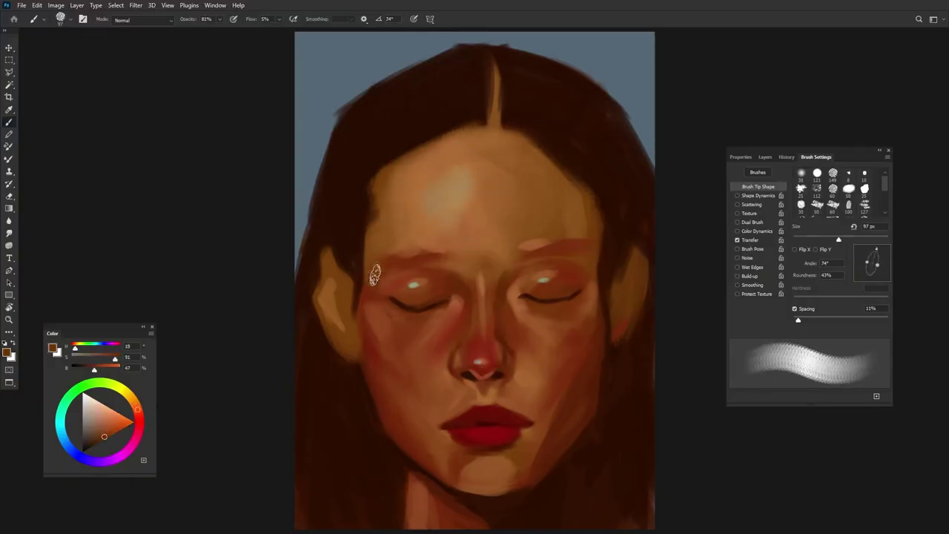
{"action": "key", "text": "shift+Right"}
{"action": "key", "text": "shift+Right"}
{"action": "right_click", "coordinate": [603, 213], "text": "alt"}
{"action": "left_click", "coordinate": [599, 193], "text": "alt"}
{"action": "key", "text": "7"}
{"action": "key", "text": "6"}
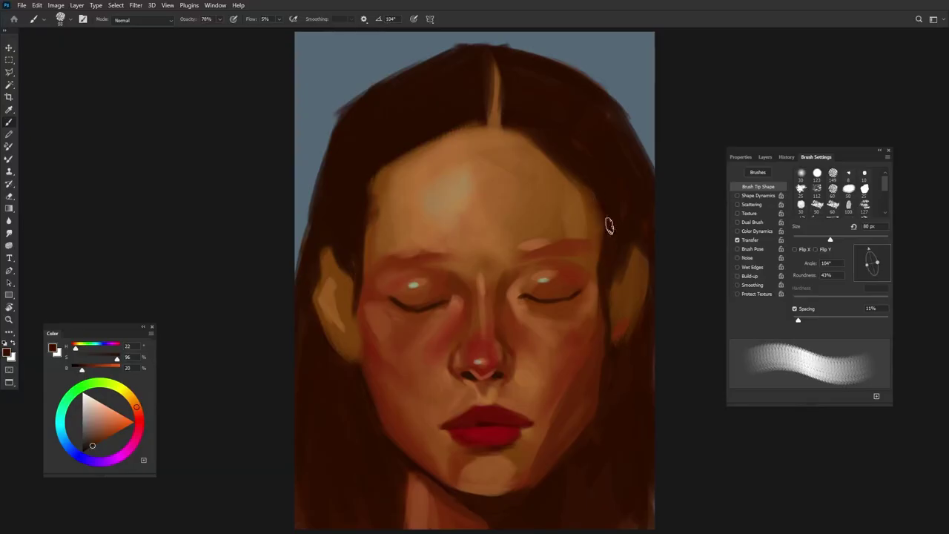
Step: Sample dark jaw red and a tan tone at 71% opacity, rotating the tip to about 43°
{"action": "left_click", "coordinate": [597, 322], "text": "alt"}
{"action": "right_click", "coordinate": [566, 432], "text": "alt"}
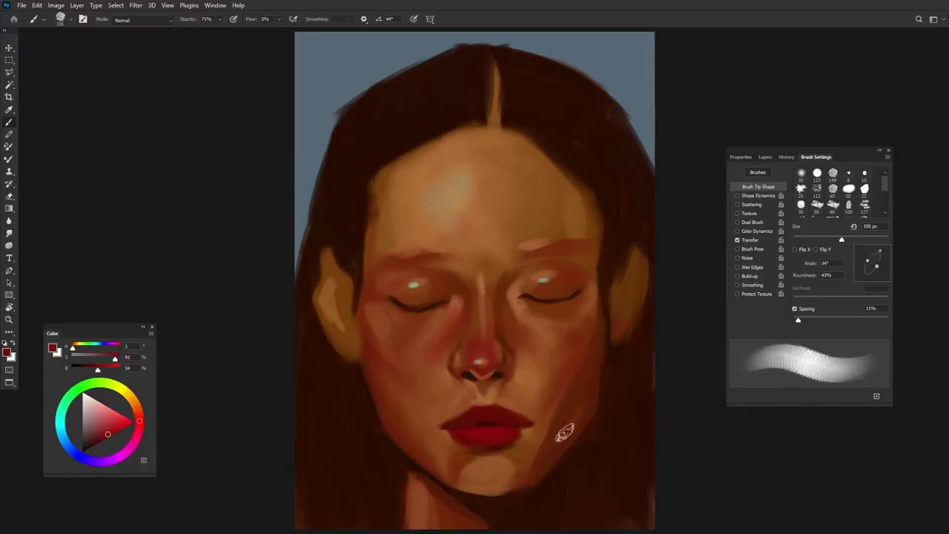
{"action": "key", "text": "shift+Left"}
{"action": "key", "text": "shift+Left"}
{"action": "key", "text": "7"}
{"action": "key", "text": "1"}
{"action": "key", "text": "shift+Left"}
{"action": "key", "text": "shift+Left"}
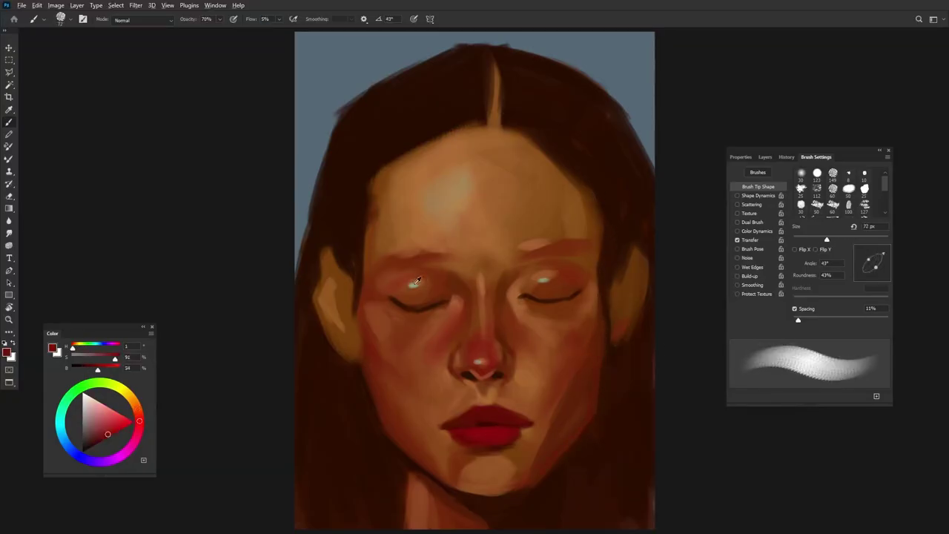
{"action": "left_click", "coordinate": [484, 468], "text": "alt"}
{"action": "key", "text": "shift+Left"}
{"action": "key", "text": "shift+Left"}
{"action": "key", "text": "shift+Right"}
{"action": "key", "text": "shift+Right"}
{"action": "key", "text": "bracketleft"}
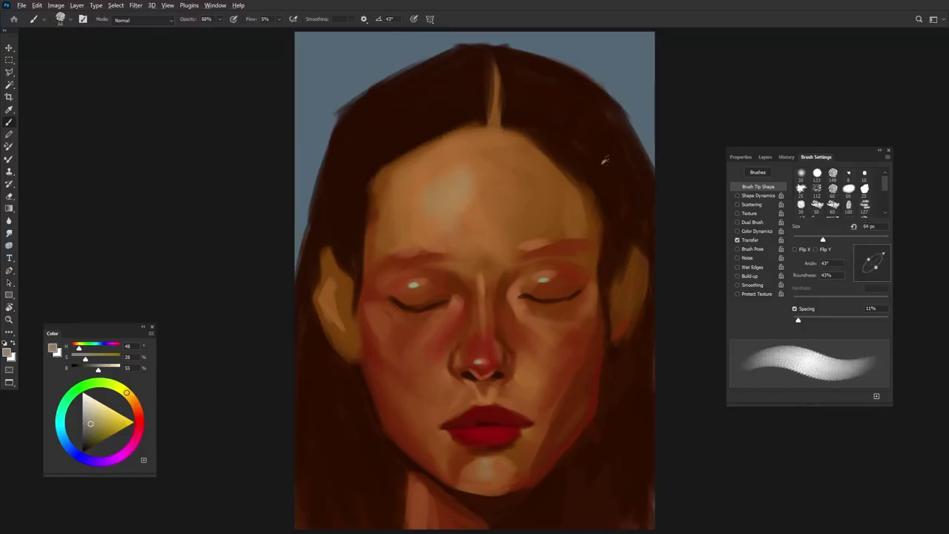
Step: Sample a tan tone and paint a light vertical stroke down the neck below the chin
{"action": "left_click", "coordinate": [447, 232], "text": "alt"}
{"action": "key", "text": "shift+Right"}
{"action": "key", "text": "shift+Right"}
{"action": "key", "text": "shift+Right"}
{"action": "key", "text": "bracketright"}
{"action": "left_click_drag", "start_coordinate": [406, 468], "coordinate": [416, 517]}
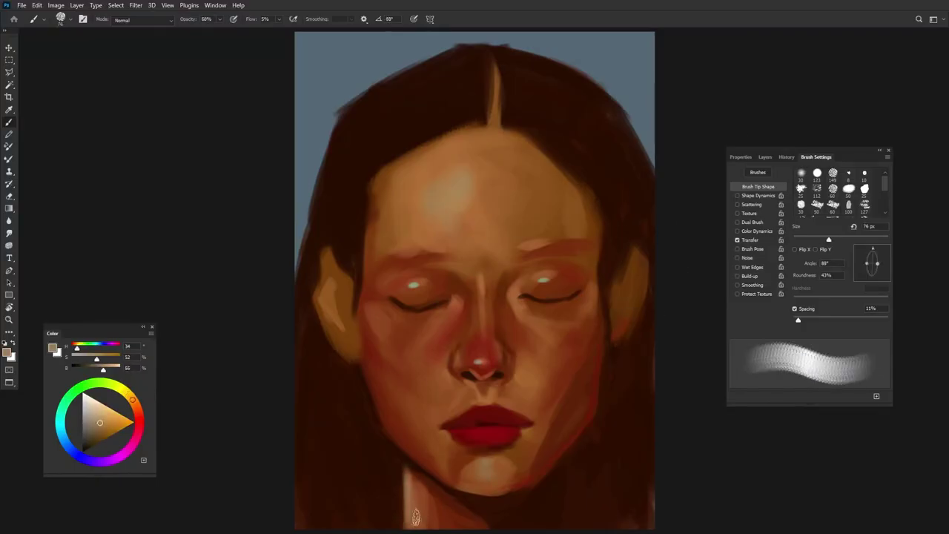
Step: Sample reds from the lips and add a glossy light pink lip highlight
{"action": "key", "text": "bracketleft"}
{"action": "key", "text": "bracketleft"}
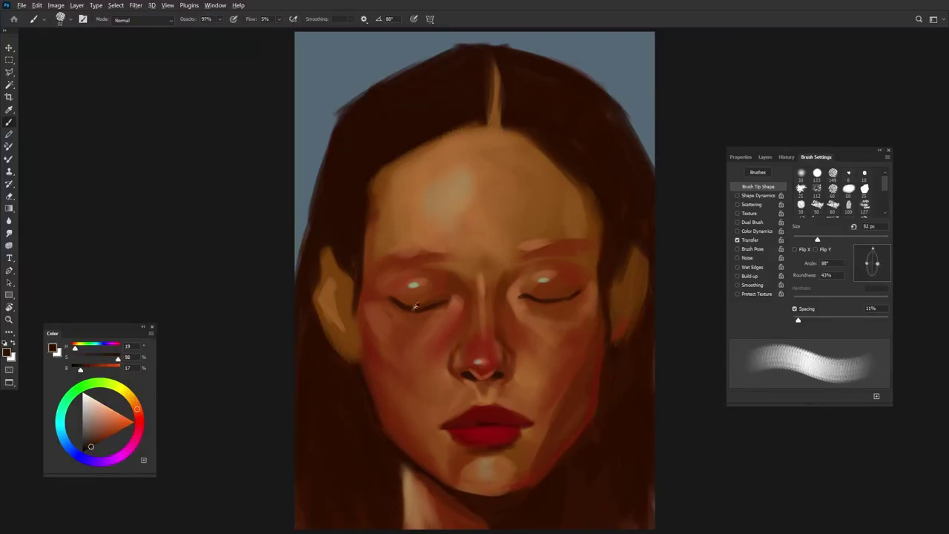
{"action": "left_click", "coordinate": [487, 419], "text": "alt"}
{"action": "left_click", "coordinate": [470, 435], "text": "alt"}
{"action": "key", "text": "shift+Right"}
{"action": "key", "text": "shift+Right"}
{"action": "key", "text": "shift+Right"}
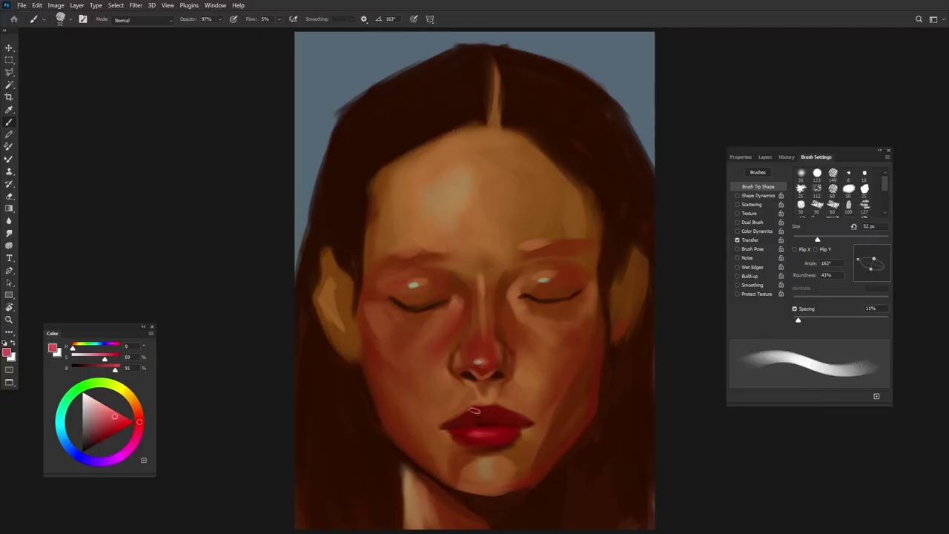
{"action": "key", "text": "shift+Right"}
{"action": "key", "text": "shift+Right"}
{"action": "left_click", "coordinate": [480, 432], "text": "alt"}
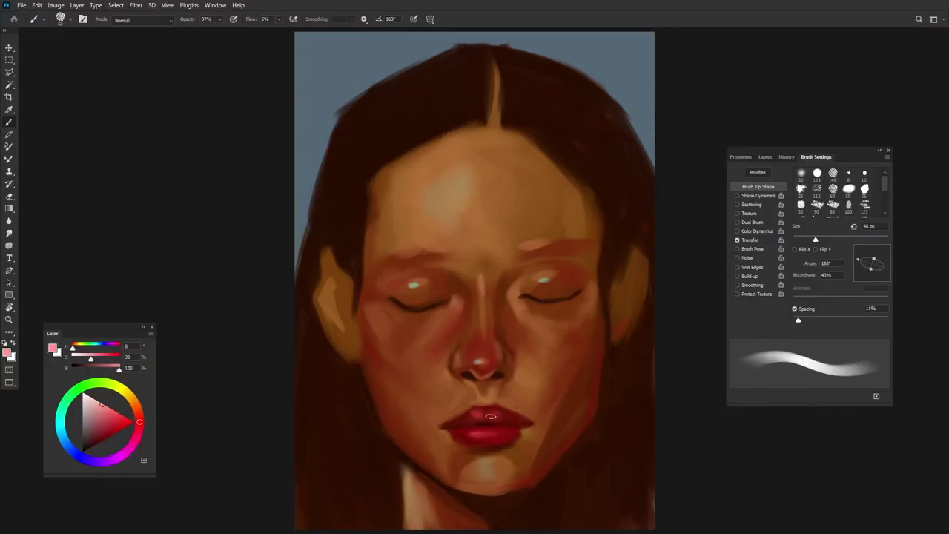
{"action": "key", "text": "bracketleft"}
{"action": "key", "text": "bracketleft"}
Step: Sample dark hair brown and paint darker arching strokes along the eyebrows with a small angled brush
{"action": "left_click", "coordinate": [616, 230], "text": "alt"}
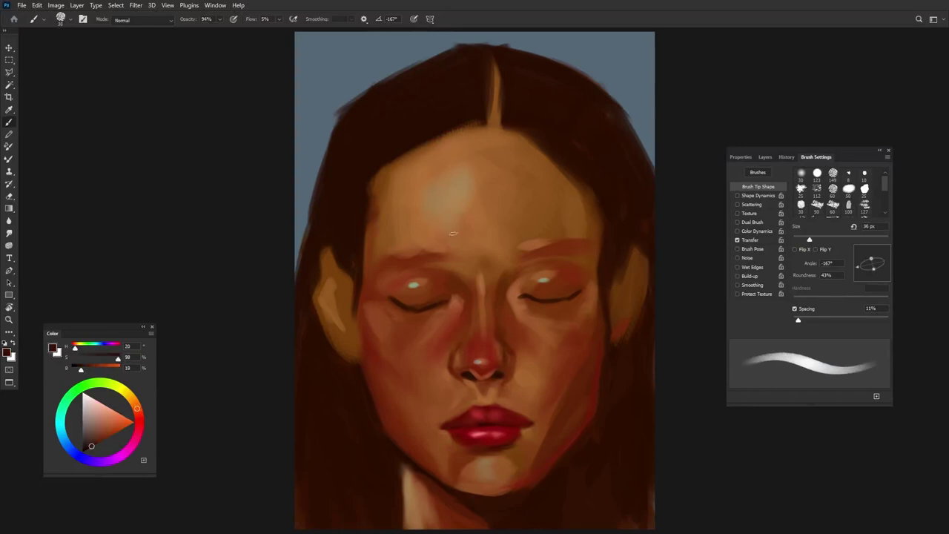
{"action": "key", "text": "shift+Right"}
{"action": "key", "text": "shift+Right"}
{"action": "key", "text": "bracketleft"}
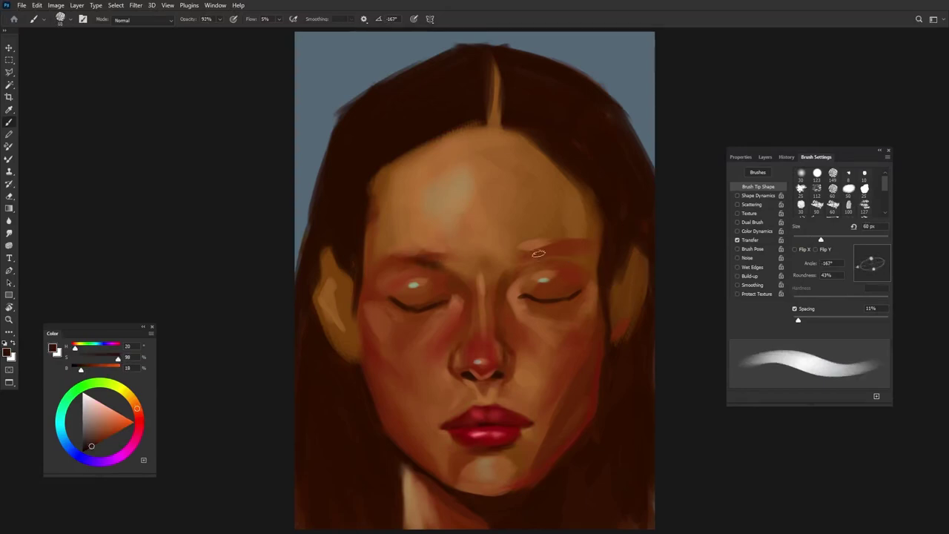
{"action": "key", "text": "shift+Left"}
{"action": "key", "text": "shift+Left"}
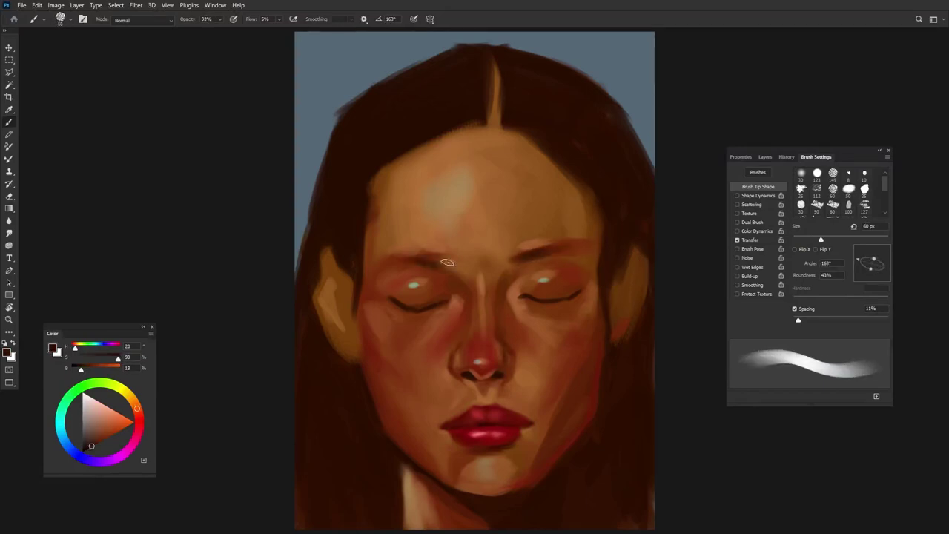
{"action": "key", "text": "bracketleft"}
{"action": "key", "text": "shift+Left"}
{"action": "left_click_drag", "start_coordinate": [593, 249], "coordinate": [589, 260]}
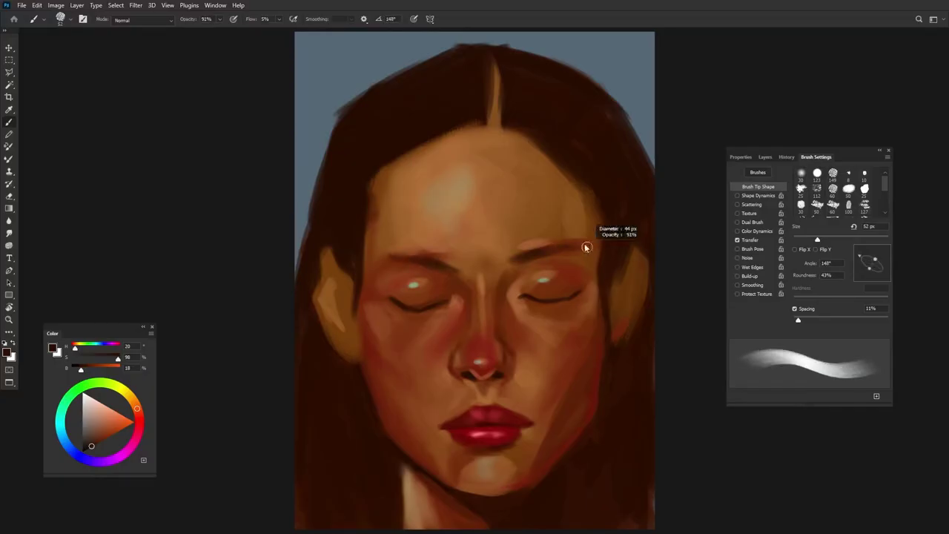
{"action": "key", "text": "shift+Right"}
{"action": "key", "text": "shift+Right"}
{"action": "key", "text": "shift+Right"}
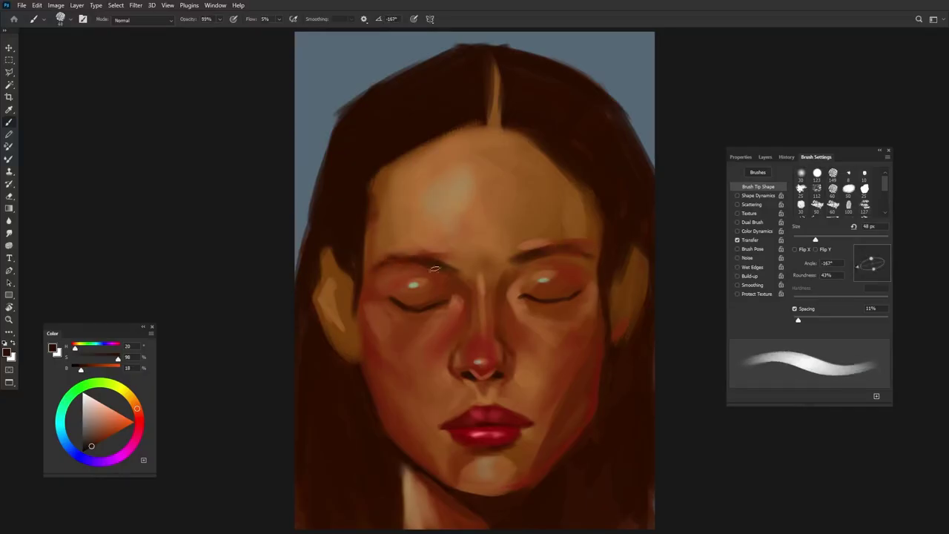
{"action": "key", "text": "shift+Left"}
{"action": "key", "text": "shift+Right"}
{"action": "key", "text": "shift+Right"}
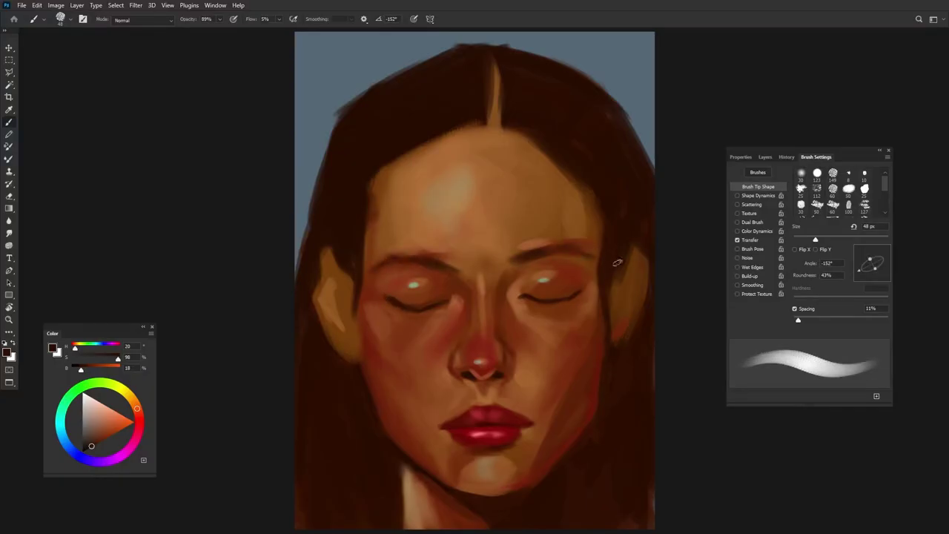
Step: Sample dark red and paint red shading across both eyelids with a 64 px brush
{"action": "key", "text": "bracketright"}
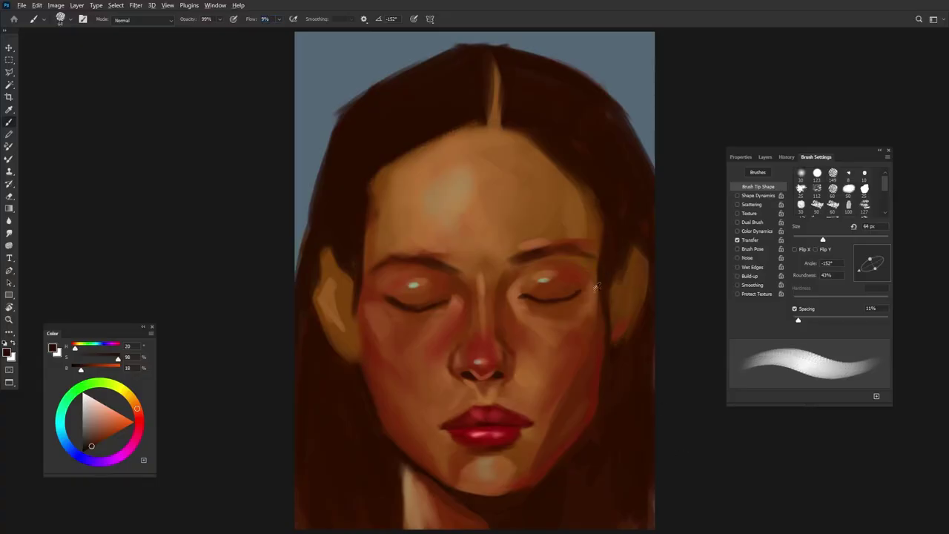
{"action": "left_click", "coordinate": [574, 346], "text": "alt"}
{"action": "key", "text": "shift+Right"}
{"action": "key", "text": "shift+Right"}
{"action": "key", "text": "shift+Right"}
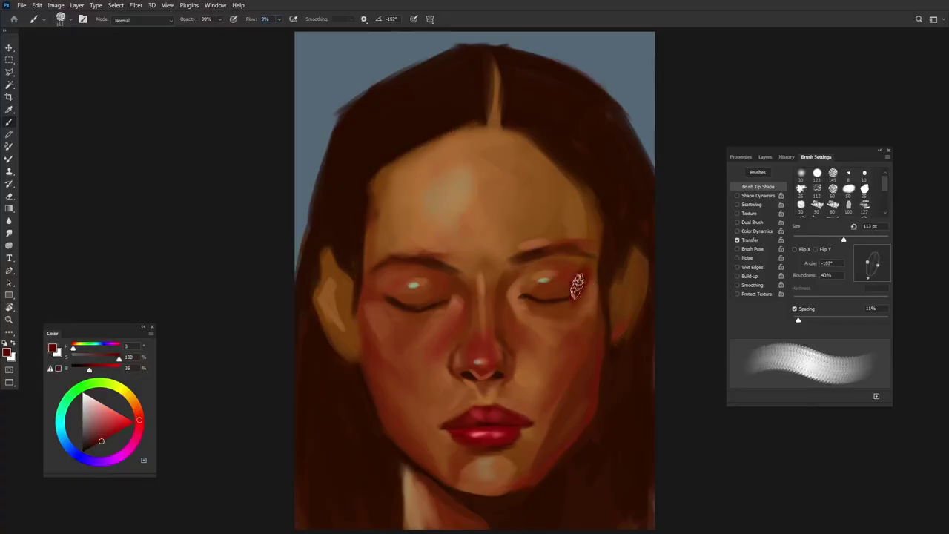
{"action": "left_click_drag", "start_coordinate": [380, 289], "coordinate": [385, 267]}
{"action": "key", "text": "bracketleft"}
{"action": "left_click_drag", "start_coordinate": [581, 289], "coordinate": [589, 270]}
{"action": "key", "text": "shift+Right"}
{"action": "key", "text": "shift+Right"}
{"action": "key", "text": "shift+Right"}
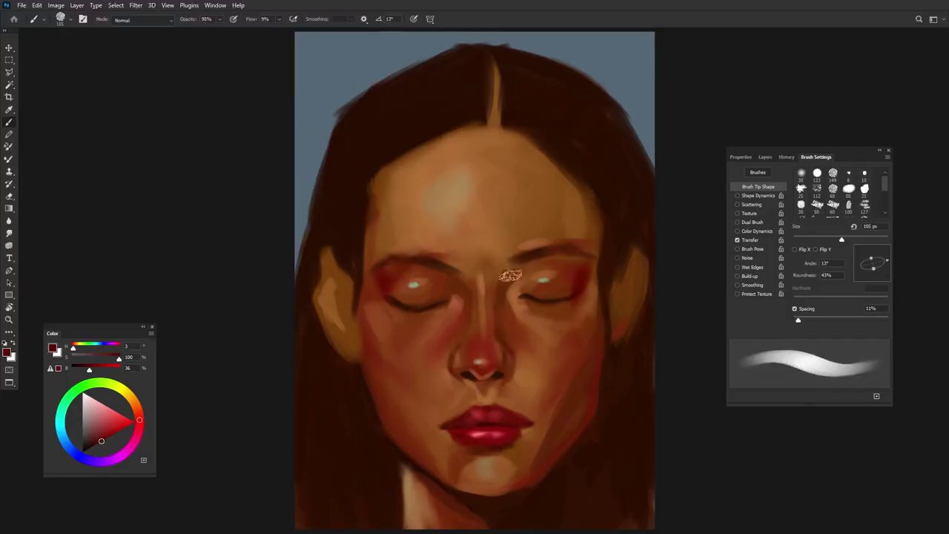
Step: Sample orange-brown, light peach and muted skin tones, adjusting brush size and angle
{"action": "left_click", "coordinate": [510, 276], "text": "alt"}
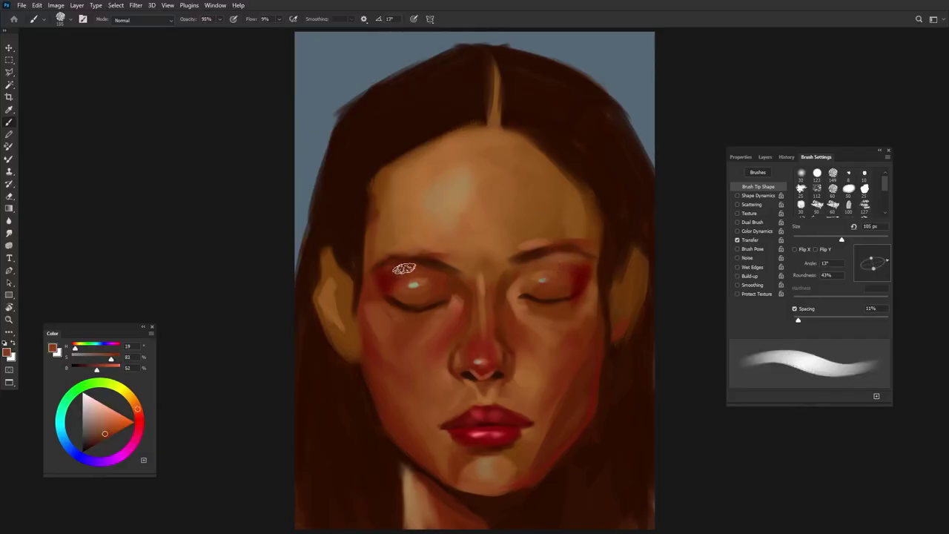
{"action": "left_click", "coordinate": [558, 226], "text": "alt"}
{"action": "key", "text": "bracketleft"}
{"action": "key", "text": "shift+Left"}
{"action": "key", "text": "shift+Left"}
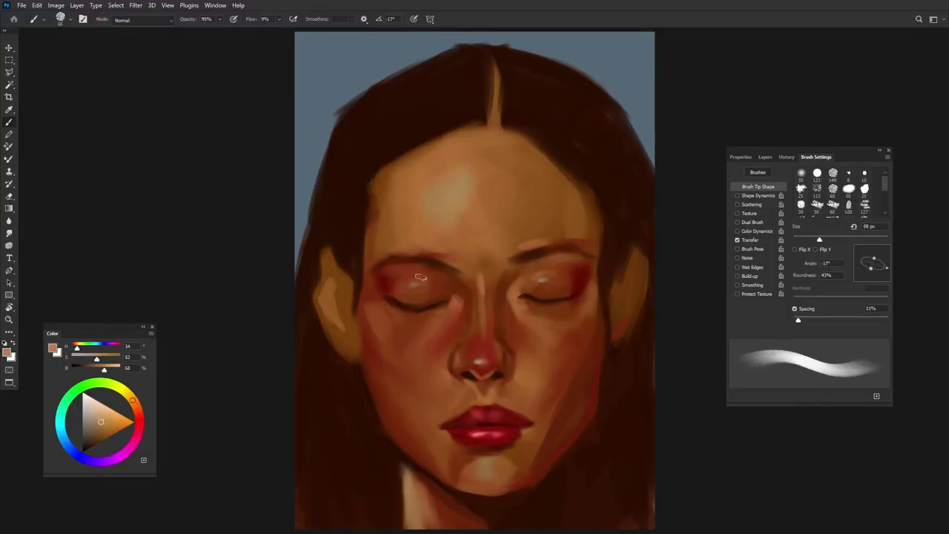
{"action": "key", "text": "bracketleft"}
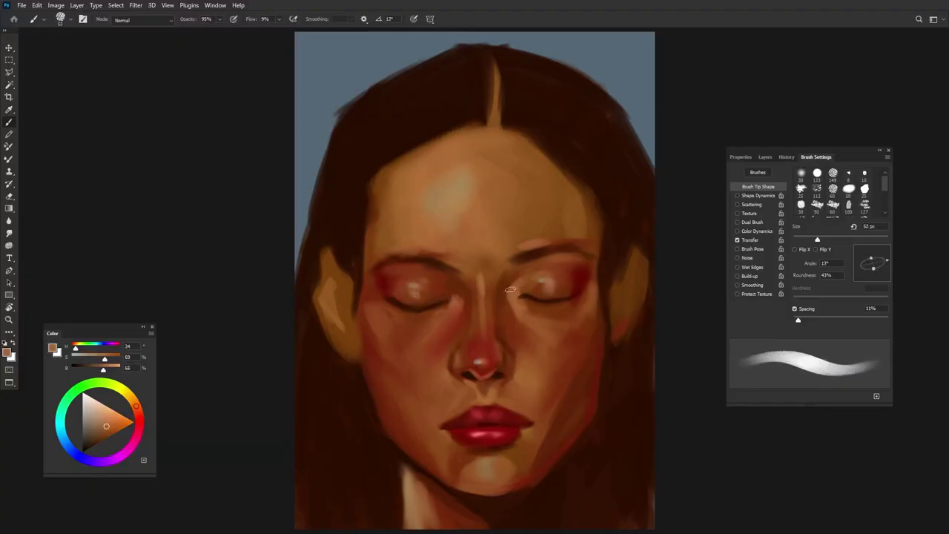
{"action": "left_click", "coordinate": [490, 462], "text": "alt"}
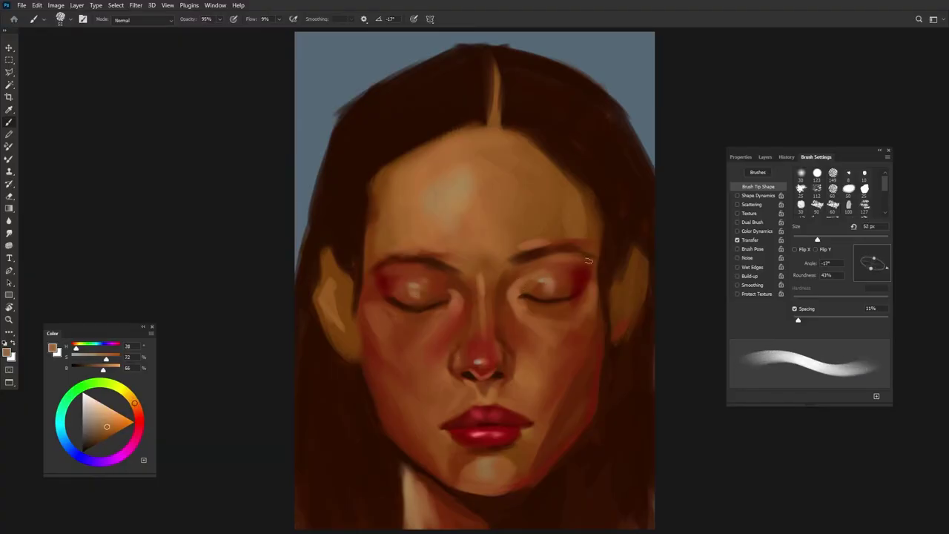
{"action": "key", "text": "bracketright"}
{"action": "key", "text": "bracketright"}
{"action": "key", "text": "bracketright"}
Step: Sample dark browns and a dark red, rotating the brush tip near vertical
{"action": "left_click", "coordinate": [518, 260], "text": "alt"}
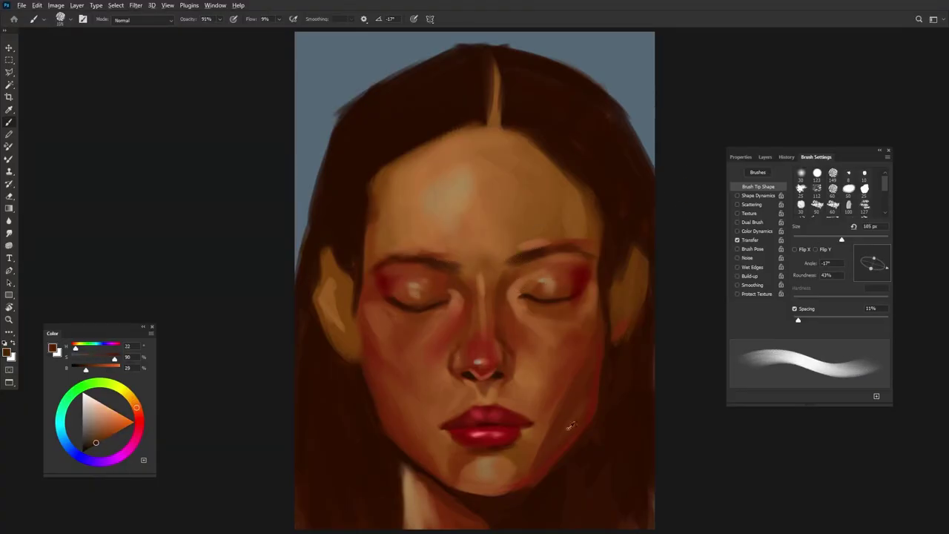
{"action": "key", "text": "bracketleft"}
{"action": "key", "text": "bracketleft"}
{"action": "key", "text": "bracketleft"}
{"action": "key", "text": "shift+Right"}
{"action": "key", "text": "shift+Right"}
{"action": "key", "text": "shift+Right"}
{"action": "left_click", "coordinate": [560, 407], "text": "alt"}
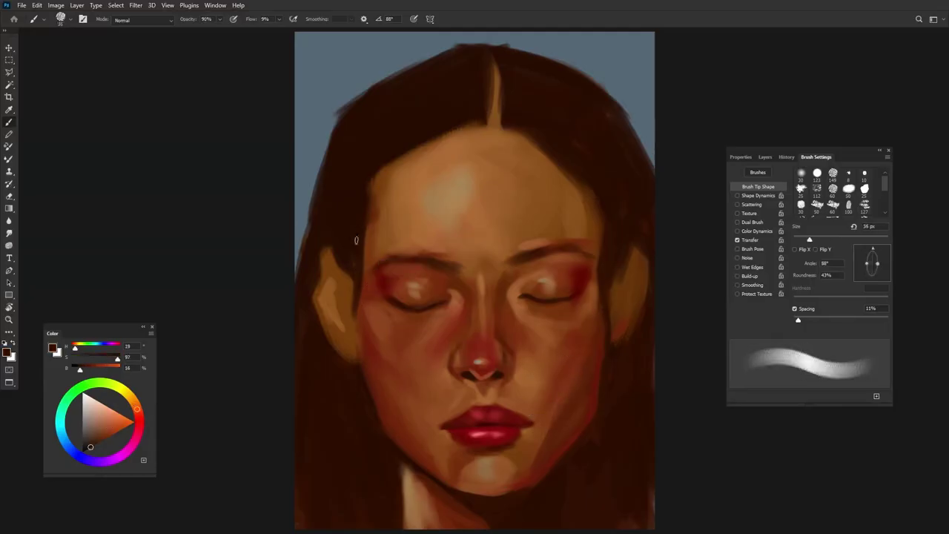
{"action": "key", "text": "bracketright"}
{"action": "key", "text": "bracketright"}
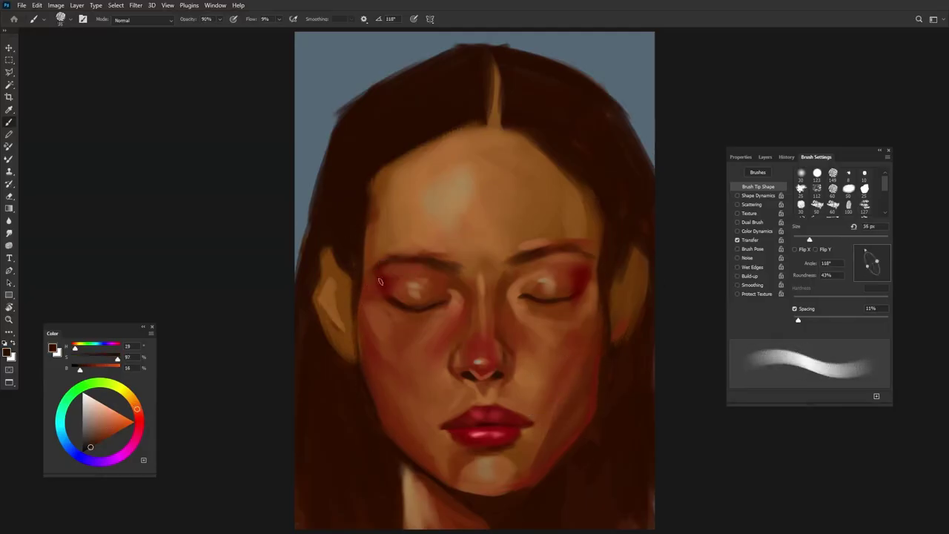
{"action": "left_click", "coordinate": [481, 374], "text": "alt"}
Step: Lower brush opacity to 87% then 83%, rotating the tip toward vertical
{"action": "key", "text": "8"}
{"action": "key", "text": "7"}
{"action": "key", "text": "shift+Left"}
{"action": "key", "text": "shift+Left"}
{"action": "key", "text": "shift+Left"}
{"action": "key", "text": "shift+Left"}
{"action": "key", "text": "shift+Left"}
{"action": "key", "text": "shift+Left"}
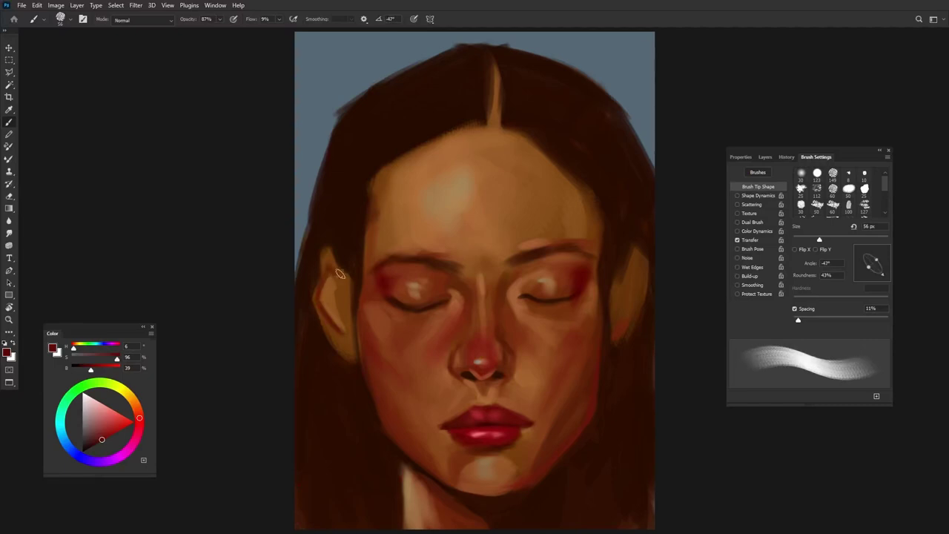
{"action": "key", "text": "bracketleft"}
{"action": "key", "text": "bracketleft"}
{"action": "key", "text": "8"}
{"action": "key", "text": "3"}
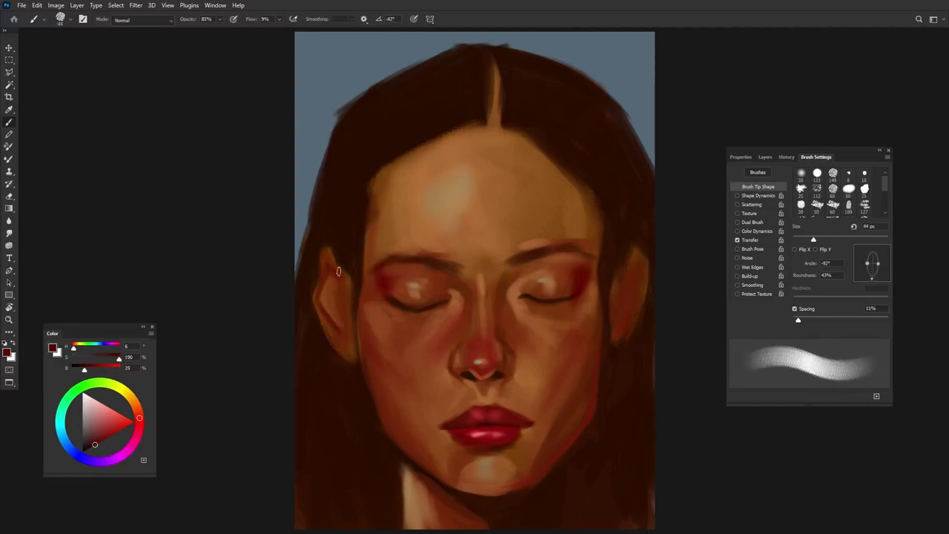
{"action": "key", "text": "shift+Right"}
{"action": "key", "text": "shift+Right"}
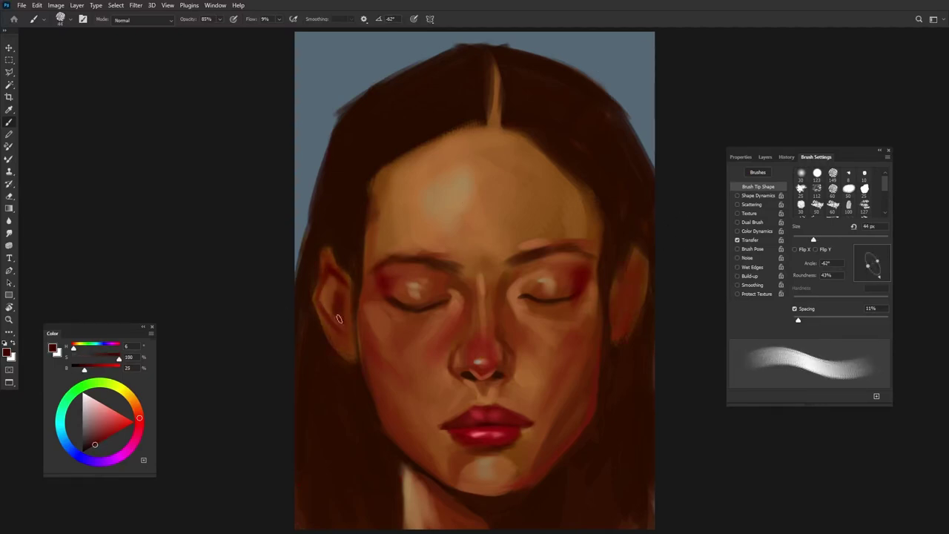
Step: Sample dark hair browns and light tan around the left ear, enlarging and rotating the brush
{"action": "left_click", "coordinate": [313, 266], "text": "alt"}
{"action": "left_click", "coordinate": [349, 342], "text": "alt"}
{"action": "key", "text": "bracketright"}
{"action": "key", "text": "bracketright"}
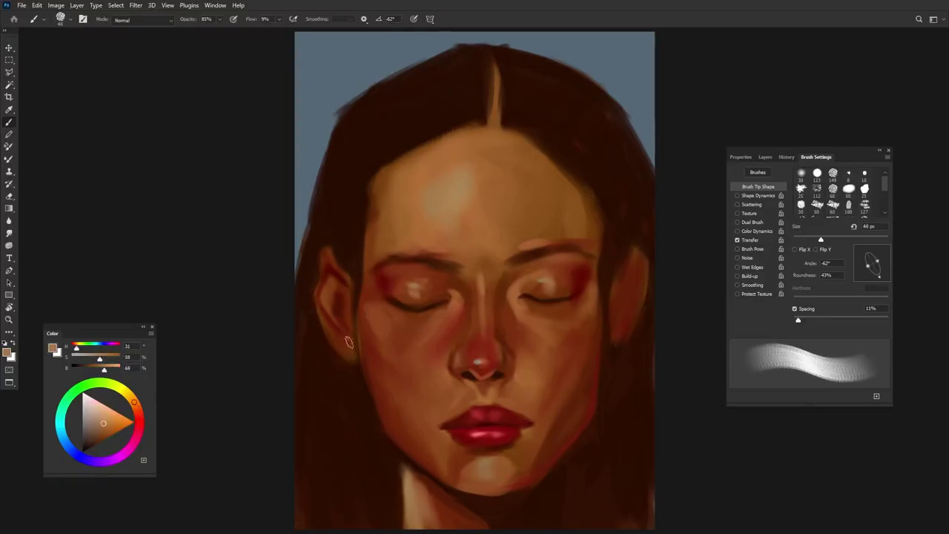
{"action": "left_click", "coordinate": [336, 349], "text": "alt"}
{"action": "left_click", "coordinate": [615, 243], "text": "alt"}
{"action": "key", "text": "shift+Left"}
{"action": "key", "text": "shift+Left"}
{"action": "key", "text": "shift+Left"}
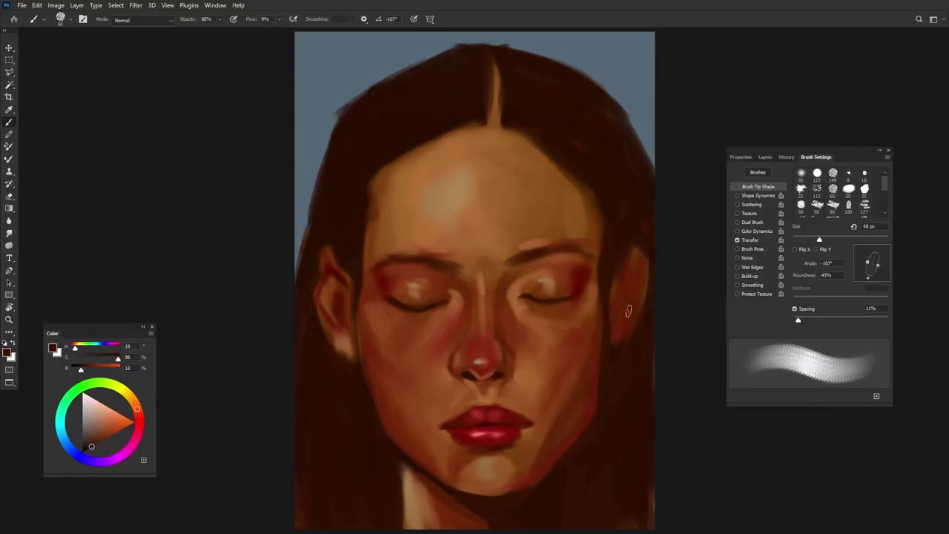
{"action": "key", "text": "shift+Right"}
{"action": "key", "text": "shift+Right"}
{"action": "left_click", "coordinate": [619, 312], "text": "alt"}
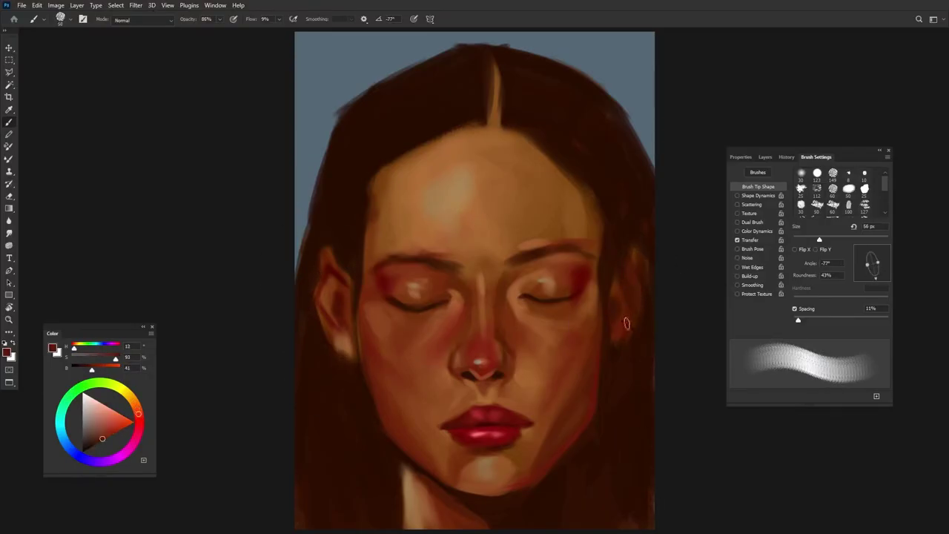
{"action": "key", "text": "bracketright"}
{"action": "key", "text": "bracketright"}
{"action": "key", "text": "bracketright"}
Step: Sample light tan and dark hair brown, then darken the hair edge beside the left ear
{"action": "left_click", "coordinate": [345, 301], "text": "alt"}
{"action": "key", "text": "shift+Right"}
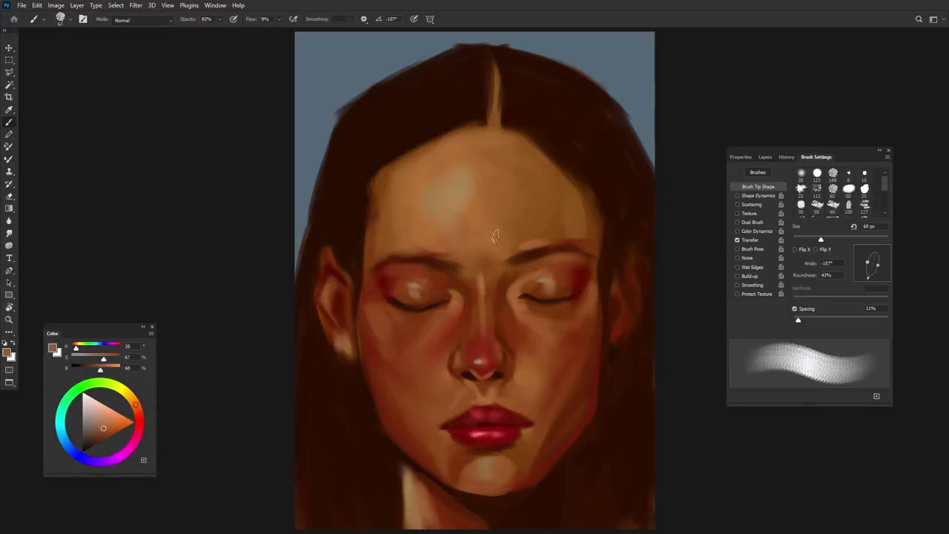
{"action": "key", "text": "bracketleft"}
{"action": "key", "text": "bracketleft"}
{"action": "key", "text": "bracketleft"}
{"action": "key", "text": "shift+Right"}
{"action": "left_click", "coordinate": [358, 260], "text": "alt"}
{"action": "key", "text": "shift+Left"}
{"action": "key", "text": "shift+Left"}
{"action": "key", "text": "shift+Left"}
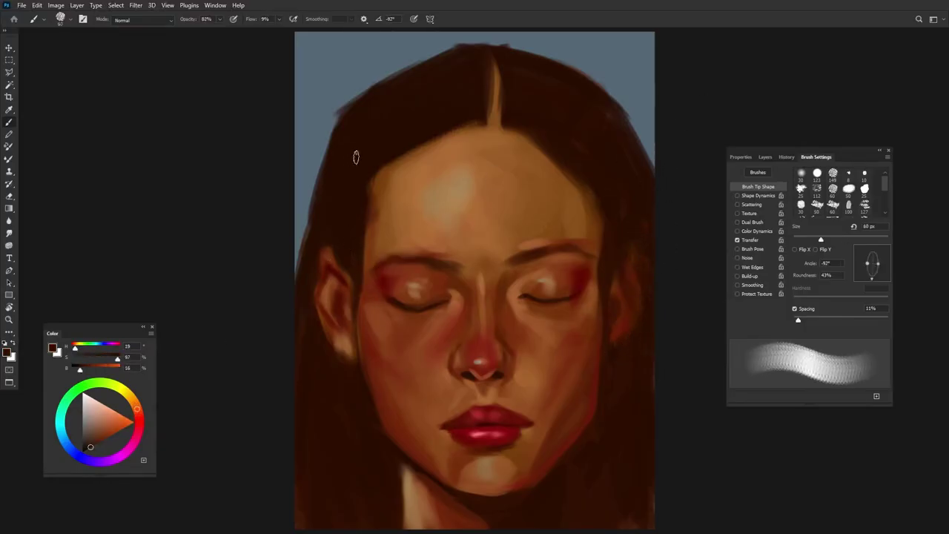
{"action": "left_click_drag", "start_coordinate": [346, 273], "coordinate": [346, 356]}
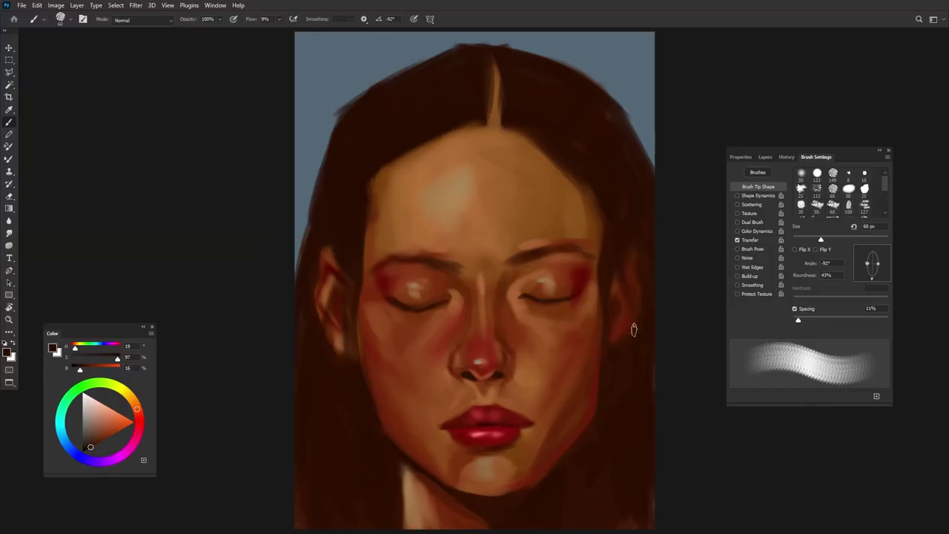
Step: Lighten both cheeks below the eyes and the skin above the upper lip with tan
{"action": "left_click", "coordinate": [445, 330], "text": "alt"}
{"action": "left_click_drag", "start_coordinate": [412, 325], "coordinate": [452, 378]}
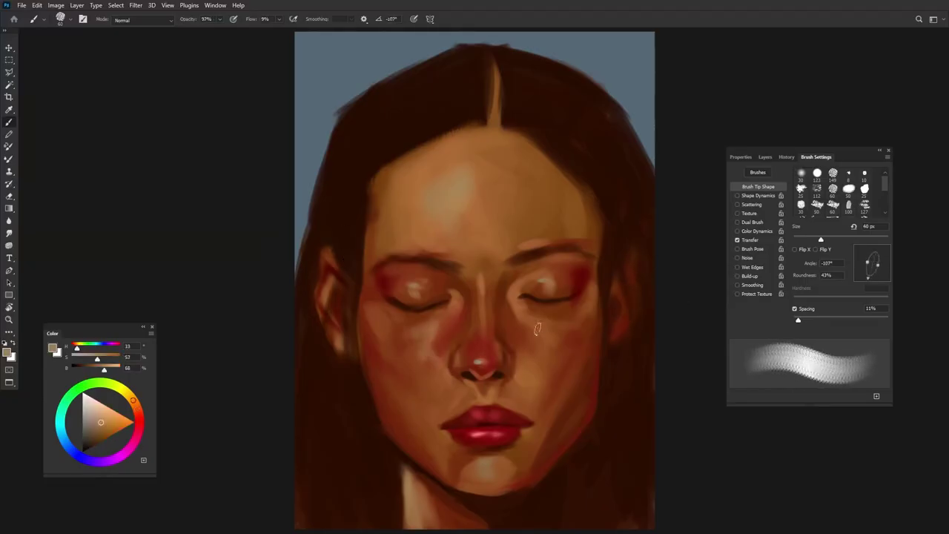
{"action": "left_click_drag", "start_coordinate": [548, 323], "coordinate": [530, 378]}
{"action": "left_click_drag", "start_coordinate": [408, 325], "coordinate": [441, 329]}
{"action": "left_click_drag", "start_coordinate": [467, 395], "coordinate": [480, 404]}
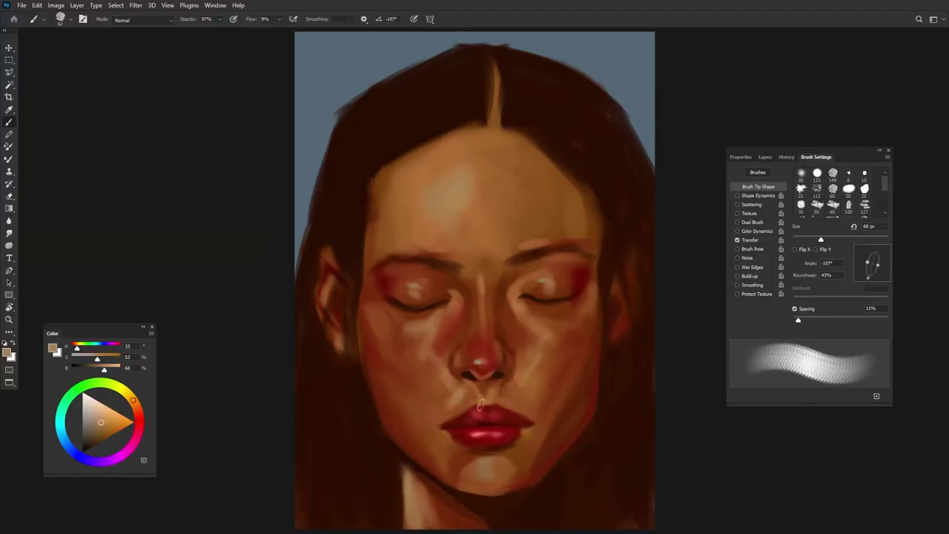
Step: Sample dark red-brown tones and add dark hair strokes along the left edge
{"action": "key", "text": "shift+Left"}
{"action": "key", "text": "shift+Left"}
{"action": "key", "text": "shift+Left"}
{"action": "key", "text": "shift+Left"}
{"action": "key", "text": "shift+Left"}
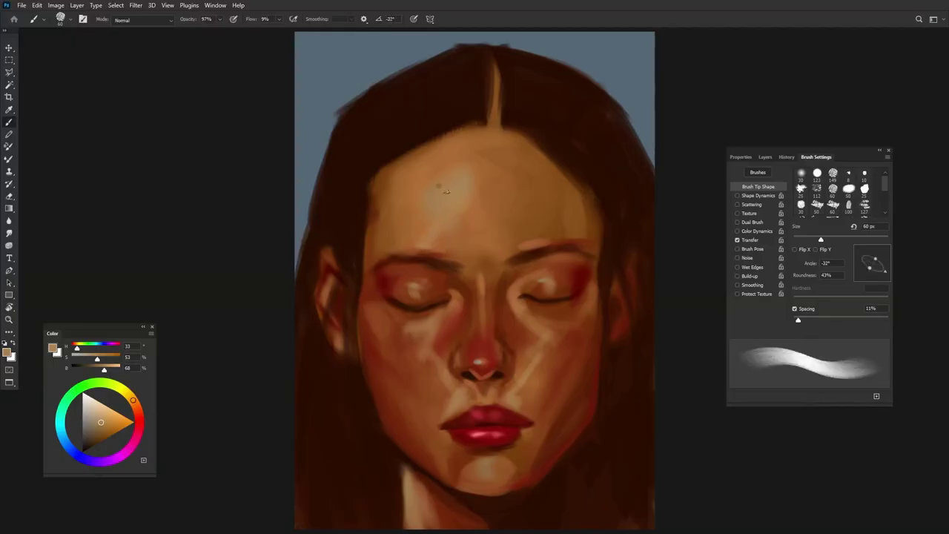
{"action": "left_click", "coordinate": [575, 289], "text": "alt"}
{"action": "key", "text": "shift+Right"}
{"action": "key", "text": "shift+Right"}
{"action": "key", "text": "shift+Right"}
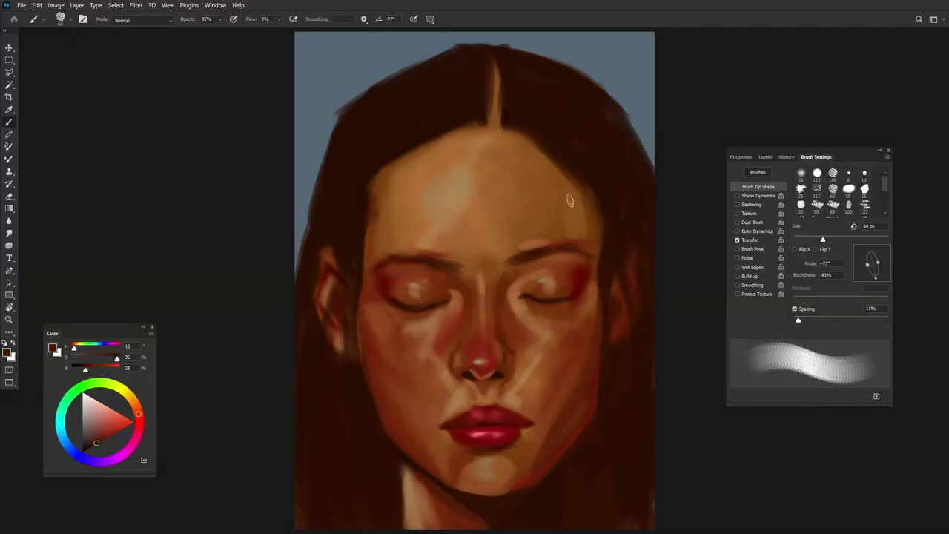
{"action": "left_click", "coordinate": [542, 74], "text": "alt"}
{"action": "key", "text": "shift+Right"}
{"action": "key", "text": "shift+Right"}
{"action": "key", "text": "shift+Right"}
{"action": "key", "text": "shift+Right"}
{"action": "key", "text": "shift+Right"}
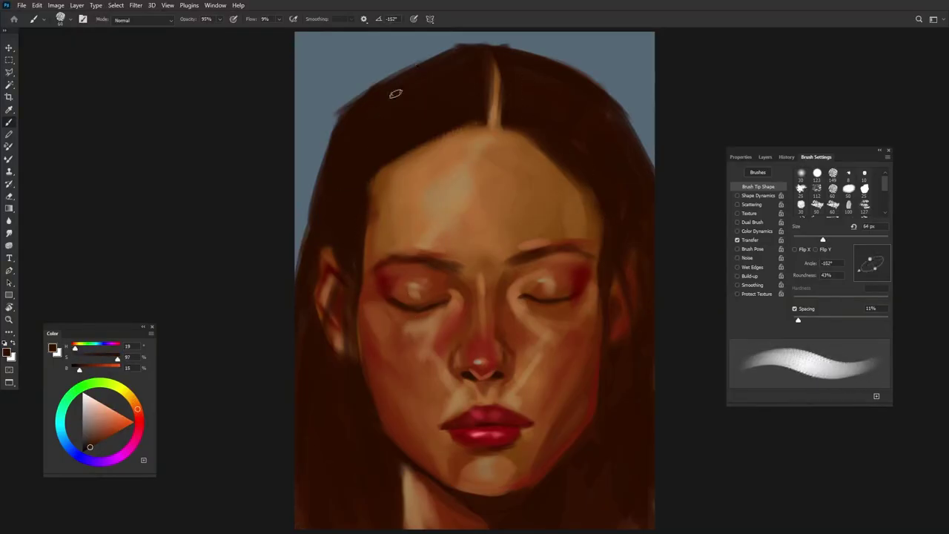
{"action": "key", "text": "shift+Left"}
{"action": "key", "text": "shift+Left"}
{"action": "key", "text": "shift+Left"}
{"action": "left_click_drag", "start_coordinate": [337, 123], "coordinate": [303, 252]}
Step: Paint magenta streaks through the lower-left, lower-right and crown of the hair
{"action": "left_click_drag", "start_coordinate": [137, 409], "coordinate": [127, 449]}
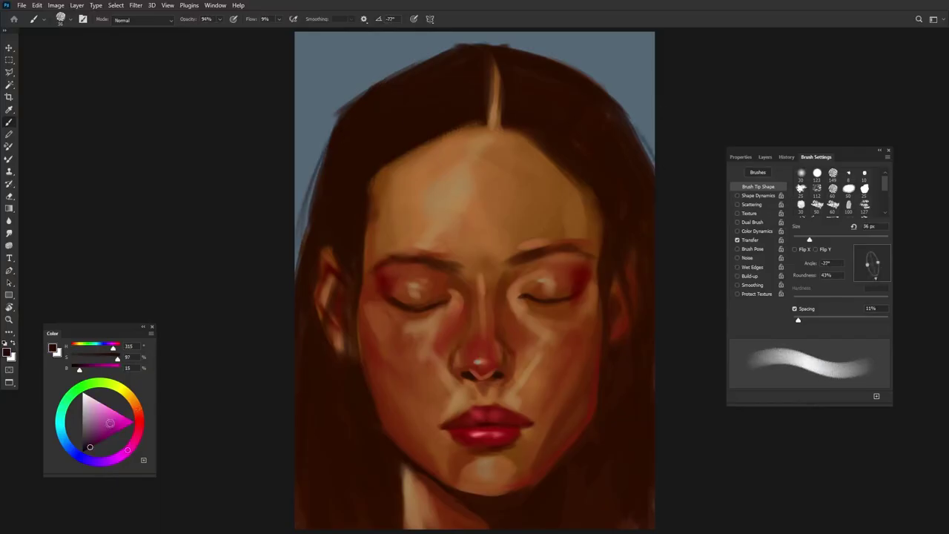
{"action": "mouse_move", "coordinate": [332, 462]}
{"action": "left_mouse_down"}
{"action": "mouse_move", "coordinate": [346, 469]}
{"action": "mouse_move", "coordinate": [346, 452]}
{"action": "left_mouse_up"}
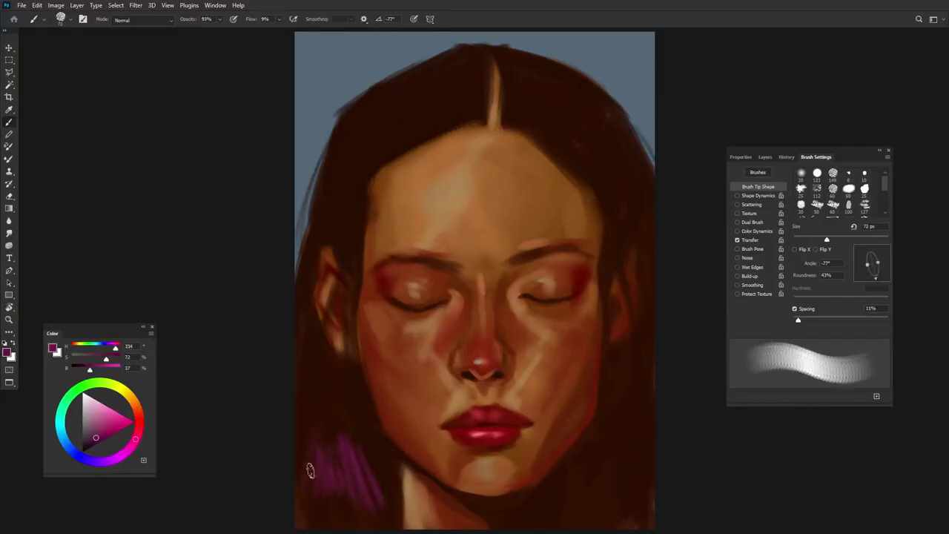
{"action": "key", "text": "shift+Right"}
{"action": "key", "text": "shift+Right"}
{"action": "left_click_drag", "start_coordinate": [614, 483], "coordinate": [641, 389]}
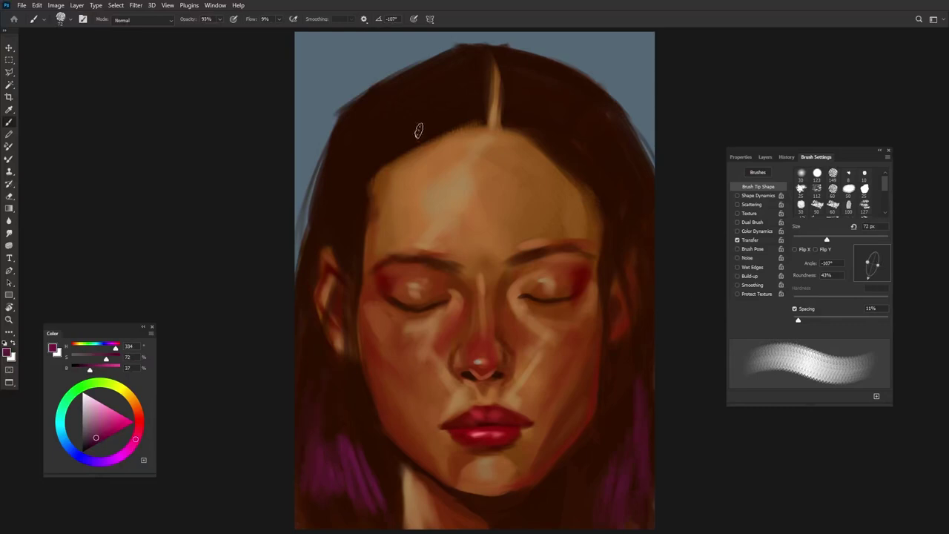
{"action": "key", "text": "shift+Right"}
{"action": "left_click_drag", "start_coordinate": [418, 132], "coordinate": [402, 99]}
{"action": "key", "text": "shift+Right"}
Step: Sample dark brown with a smaller brush and darken the hair right of the parting
{"action": "key", "text": "shift+Right"}
{"action": "key", "text": "shift+Right"}
{"action": "left_click_drag", "start_coordinate": [521, 132], "coordinate": [552, 74]}
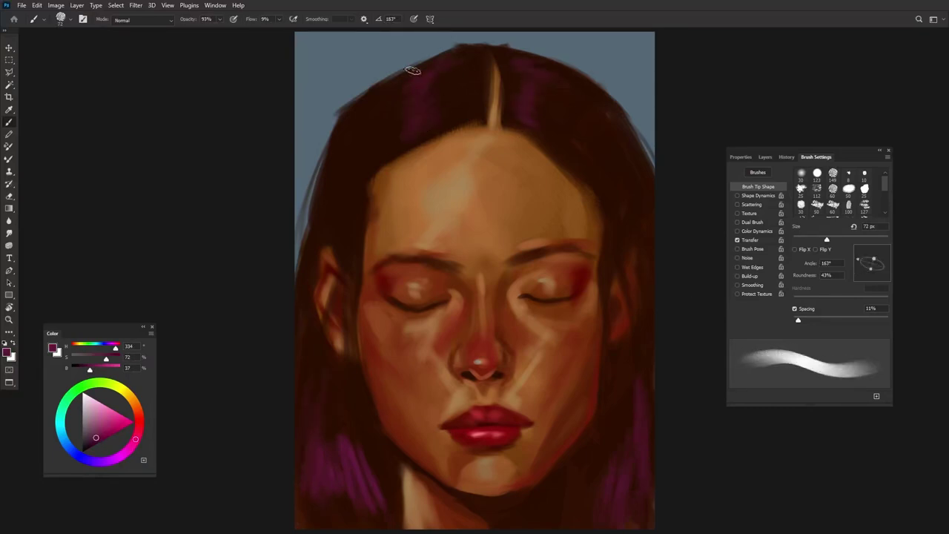
{"action": "left_click", "coordinate": [398, 148], "text": "alt"}
{"action": "key", "text": "bracketleft"}
{"action": "key", "text": "bracketleft"}
{"action": "key", "text": "shift+Right"}
{"action": "left_click_drag", "start_coordinate": [571, 152], "coordinate": [523, 174]}
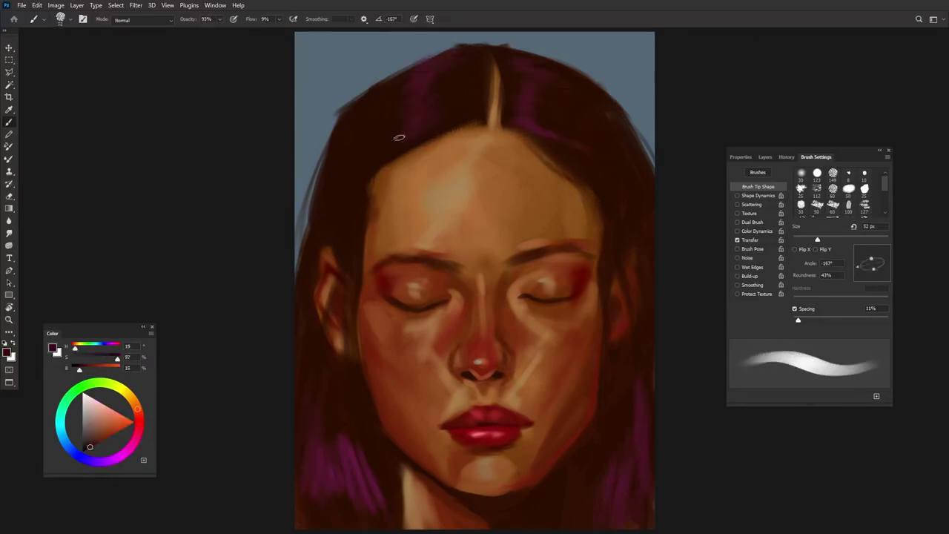
{"action": "key", "text": "shift+Left"}
{"action": "key", "text": "shift+Left"}
{"action": "key", "text": "shift+Left"}
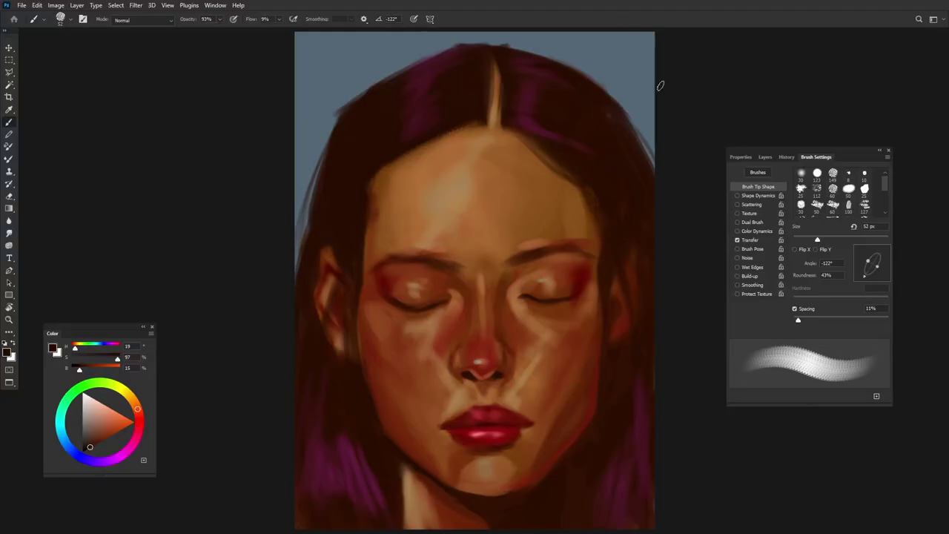
Step: Choose a dark green and paint the first foliage stroke at the upper-left edge
{"action": "left_click", "coordinate": [66, 401]}
{"action": "left_click", "coordinate": [90, 446]}
{"action": "mouse_move", "coordinate": [311, 149]}
{"action": "left_mouse_down"}
{"action": "mouse_move", "coordinate": [306, 89]}
{"action": "mouse_move", "coordinate": [326, 68]}
{"action": "left_mouse_up"}
Step: Paint dark green foliage strokes at the upper-left and upper-right edges
{"action": "key", "text": "shift+Left"}
{"action": "key", "text": "shift+Left"}
{"action": "key", "text": "shift+Left"}
{"action": "left_click_drag", "start_coordinate": [300, 185], "coordinate": [332, 107]}
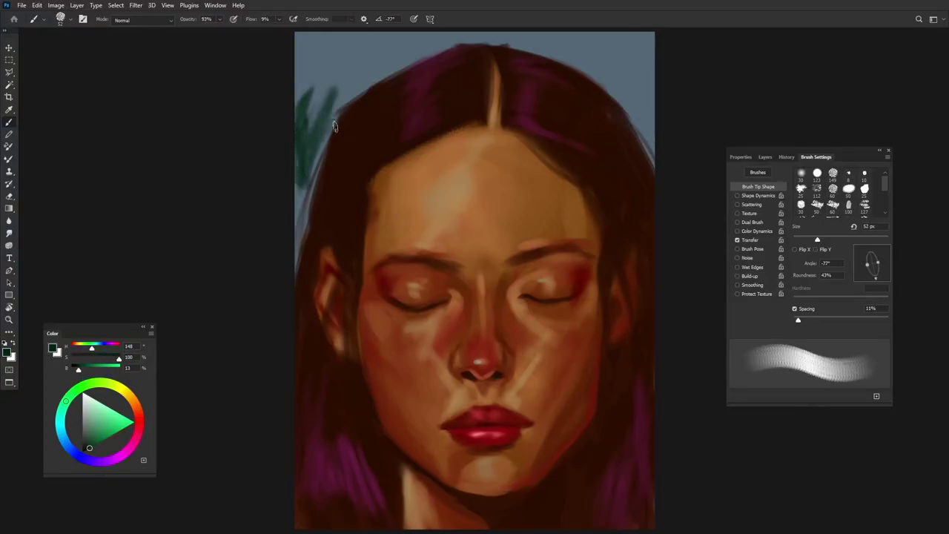
{"action": "key", "text": "shift+Right"}
{"action": "key", "text": "shift+Right"}
{"action": "key", "text": "shift+Right"}
{"action": "mouse_move", "coordinate": [307, 178]}
{"action": "left_mouse_down"}
{"action": "mouse_move", "coordinate": [337, 104]}
{"action": "mouse_move", "coordinate": [301, 207]}
{"action": "left_mouse_up"}
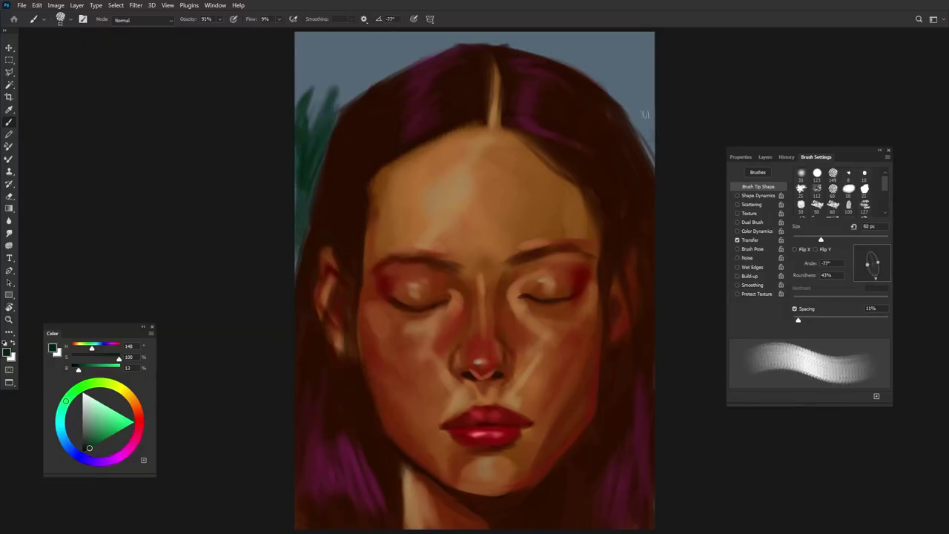
{"action": "left_click_drag", "start_coordinate": [645, 171], "coordinate": [651, 112]}
{"action": "left_click_drag", "start_coordinate": [305, 146], "coordinate": [349, 74]}
{"action": "left_click_drag", "start_coordinate": [297, 130], "coordinate": [356, 81]}
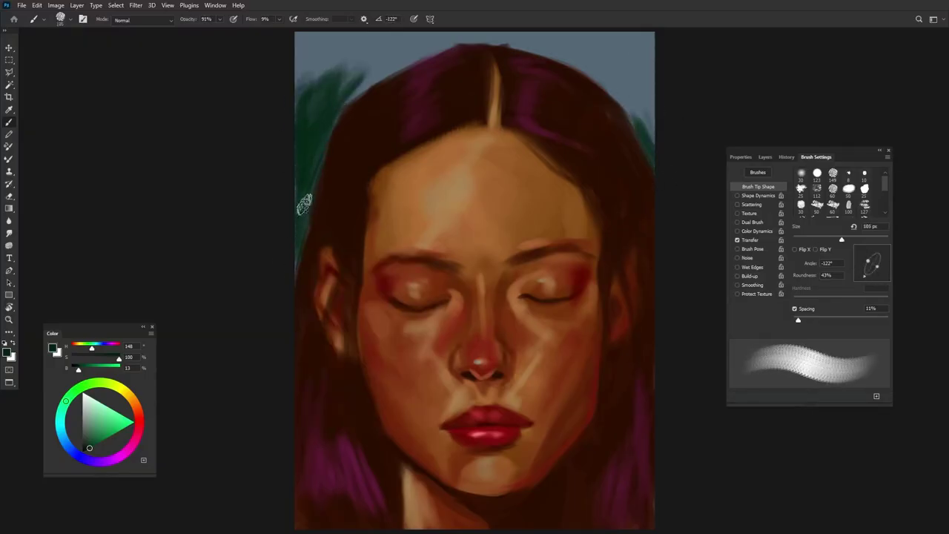
Step: Add more dark green foliage along both top corners with a roughly 93 px brush
{"action": "key", "text": "shift+Left"}
{"action": "left_click_drag", "start_coordinate": [645, 148], "coordinate": [615, 70]}
{"action": "key", "text": "shift+Left"}
{"action": "left_click_drag", "start_coordinate": [349, 94], "coordinate": [329, 71]}
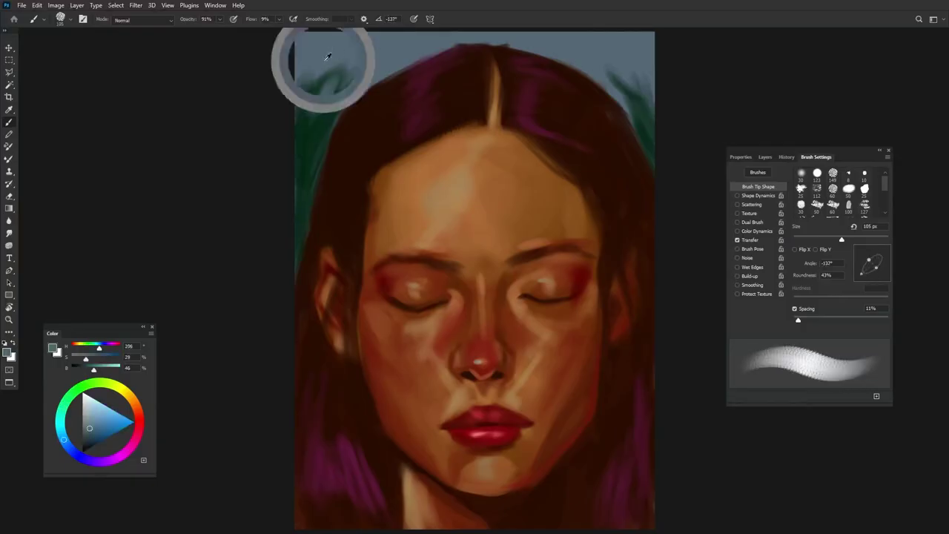
{"action": "left_click_drag", "start_coordinate": [620, 59], "coordinate": [639, 95]}
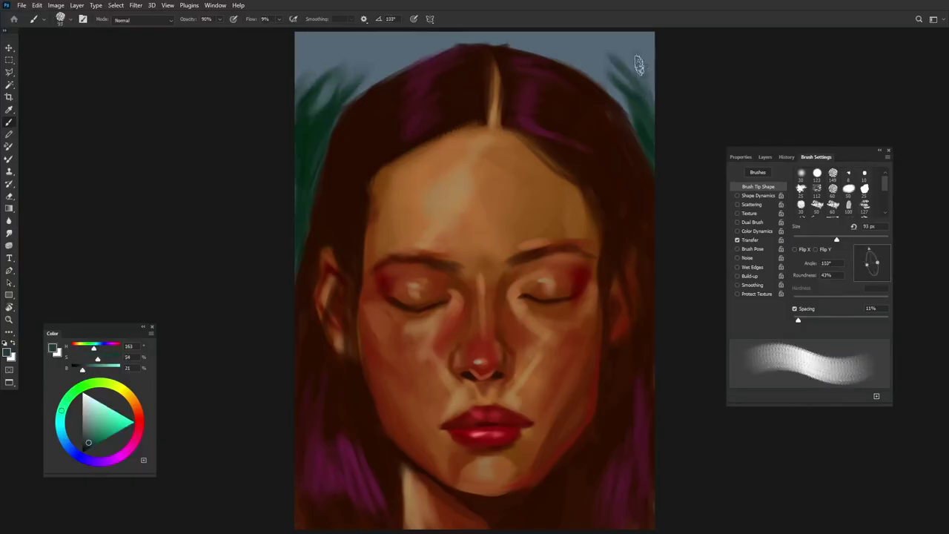
{"action": "left_click_drag", "start_coordinate": [369, 58], "coordinate": [350, 77]}
{"action": "left_click_drag", "start_coordinate": [366, 41], "coordinate": [332, 64]}
{"action": "key", "text": "shift+Left"}
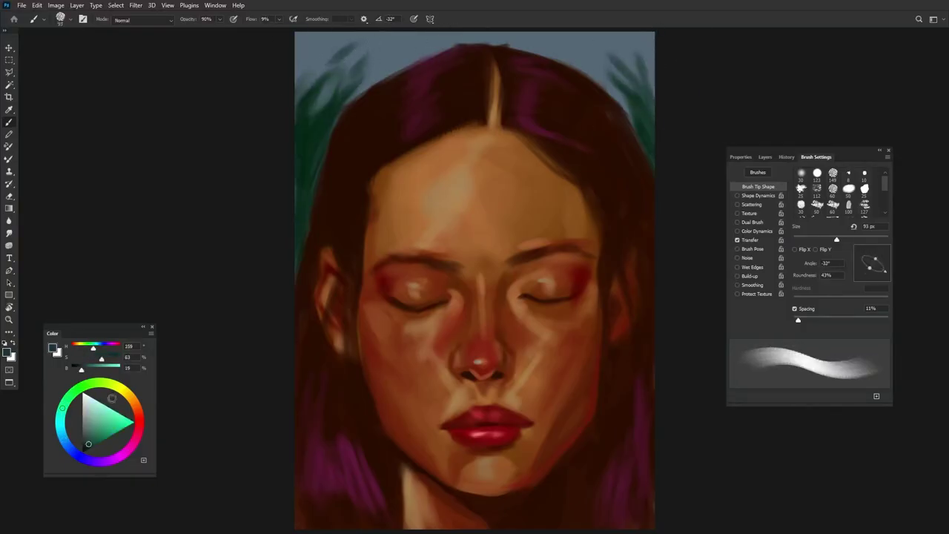
Step: Brush light cyan sky along the top edge and corners around the head
{"action": "left_click", "coordinate": [115, 424]}
{"action": "mouse_move", "coordinate": [519, 44]}
{"action": "left_mouse_down"}
{"action": "mouse_move", "coordinate": [459, 36]}
{"action": "mouse_move", "coordinate": [404, 54]}
{"action": "mouse_move", "coordinate": [578, 49]}
{"action": "left_mouse_up"}
{"action": "key", "text": "shift+Left"}
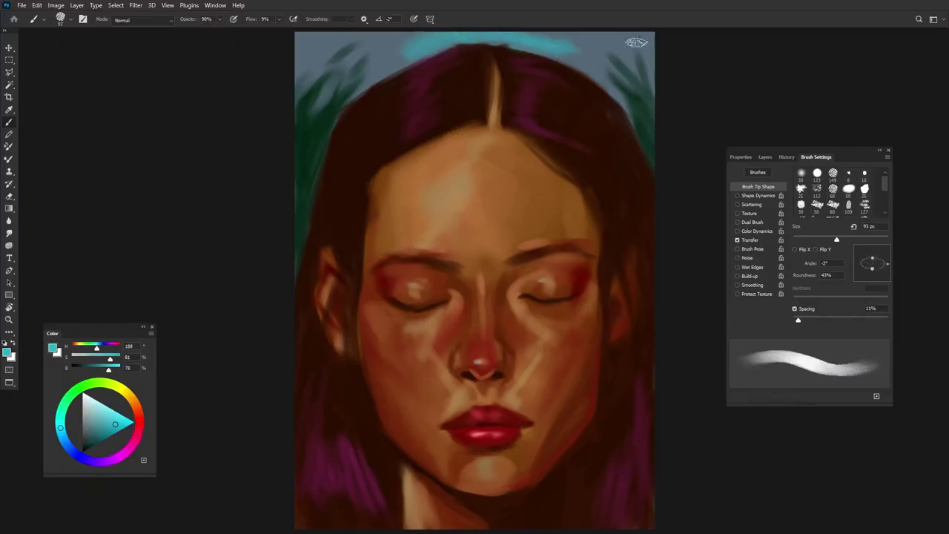
{"action": "left_click_drag", "start_coordinate": [412, 52], "coordinate": [349, 43]}
{"action": "mouse_move", "coordinate": [571, 66]}
{"action": "left_mouse_down"}
{"action": "mouse_move", "coordinate": [622, 48]}
{"action": "mouse_move", "coordinate": [579, 63]}
{"action": "left_mouse_up"}
{"action": "left_click_drag", "start_coordinate": [630, 37], "coordinate": [651, 74]}
{"action": "key", "text": "shift+Right"}
{"action": "key", "text": "shift+Right"}
{"action": "key", "text": "shift+Right"}
{"action": "left_click_drag", "start_coordinate": [356, 53], "coordinate": [311, 89]}
{"action": "left_click_drag", "start_coordinate": [296, 52], "coordinate": [371, 33]}
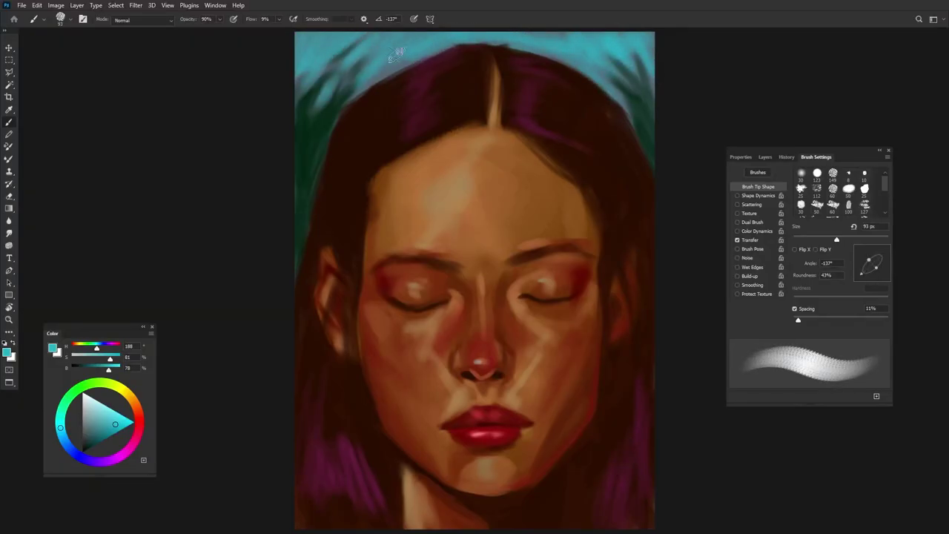
Step: Sample foliage green and a brown tone at about 56 px, then paint a light neck stroke
{"action": "key", "text": "shift+Left"}
{"action": "key", "text": "shift+Left"}
{"action": "key", "text": "shift+Left"}
{"action": "key", "text": "bracketleft"}
{"action": "key", "text": "bracketleft"}
{"action": "left_click", "coordinate": [335, 127], "text": "alt"}
{"action": "key", "text": "shift+Left"}
{"action": "key", "text": "shift+Left"}
{"action": "key", "text": "shift+Left"}
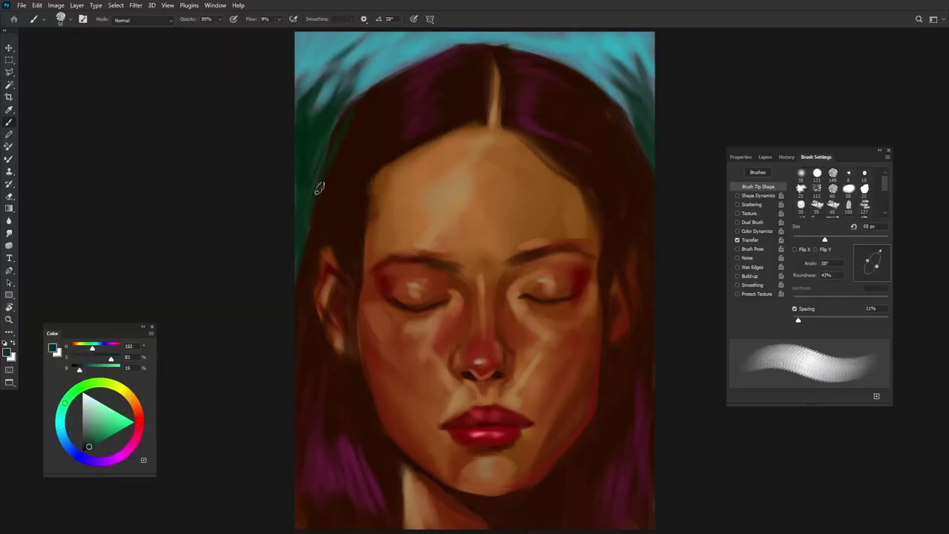
{"action": "key", "text": "shift+Right"}
{"action": "key", "text": "shift+Right"}
{"action": "key", "text": "shift+Right"}
{"action": "key", "text": "bracketleft"}
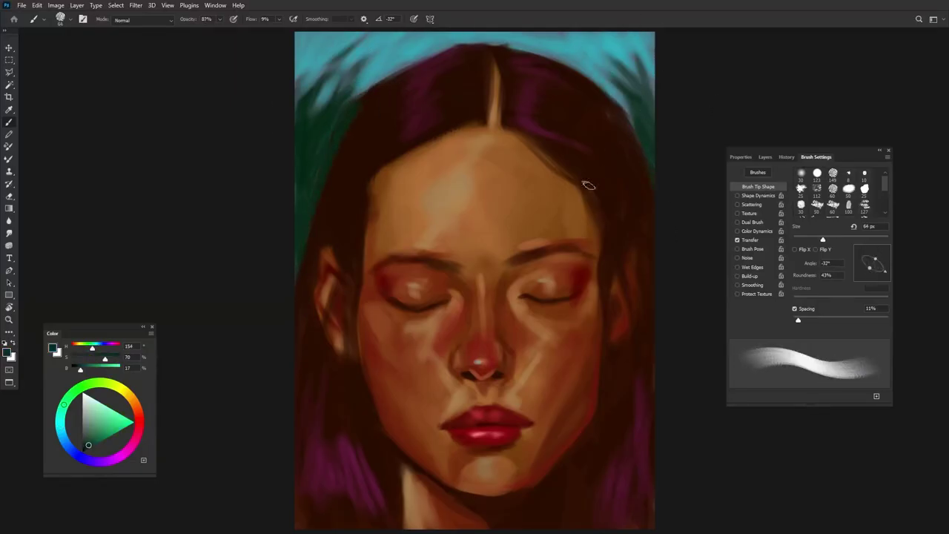
{"action": "left_click", "coordinate": [413, 480], "text": "alt"}
{"action": "left_click_drag", "start_coordinate": [406, 523], "coordinate": [399, 458]}
Step: Sample tan and nose-side skin tones while resizing the brush from 46 to 68 px
{"action": "left_click", "coordinate": [397, 464], "text": "alt"}
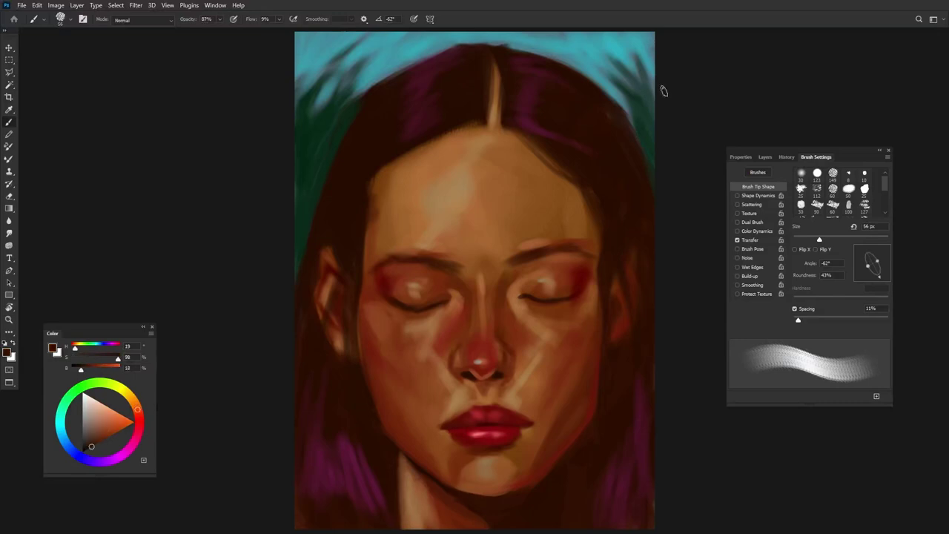
{"action": "key", "text": "shift+Left"}
{"action": "key", "text": "shift+Left"}
{"action": "key", "text": "bracketleft"}
{"action": "key", "text": "shift+Right"}
{"action": "key", "text": "shift+Right"}
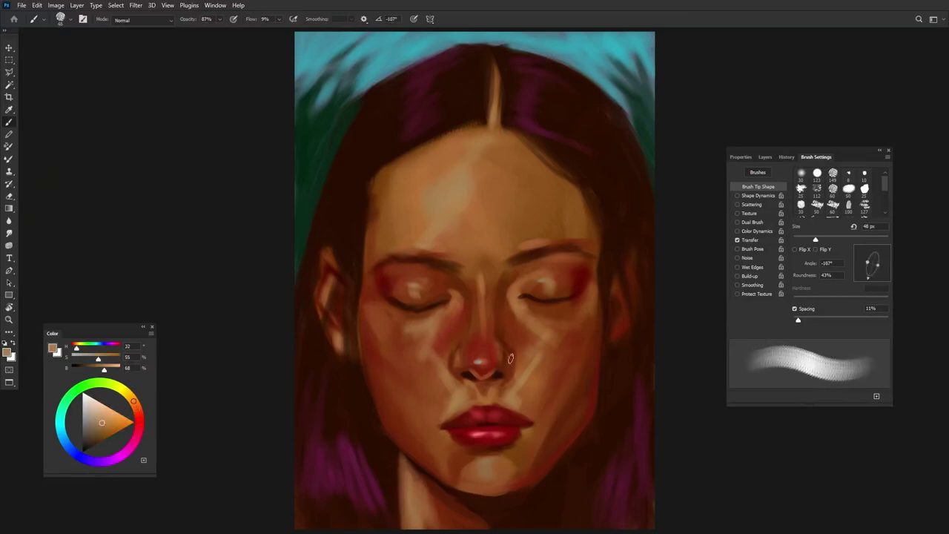
{"action": "left_click", "coordinate": [504, 361], "text": "alt"}
{"action": "key", "text": "shift+Right"}
{"action": "key", "text": "shift+Right"}
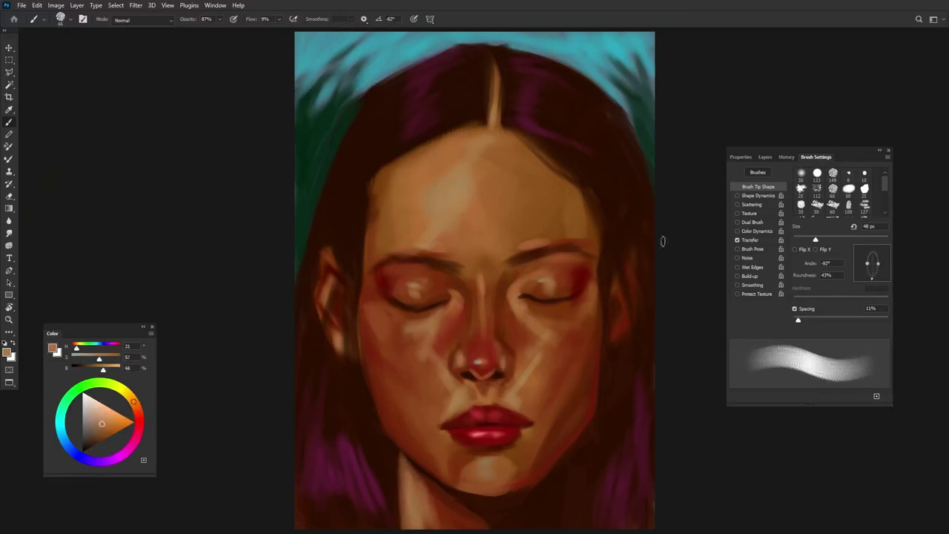
{"action": "key", "text": "bracketright"}
{"action": "key", "text": "bracketright"}
{"action": "key", "text": "shift+Right"}
Step: Sample the hair's dark brown at a 101 px brush and save the painting as a PSD
{"action": "left_click", "coordinate": [592, 180], "text": "alt"}
{"action": "key", "text": "shift+Right"}
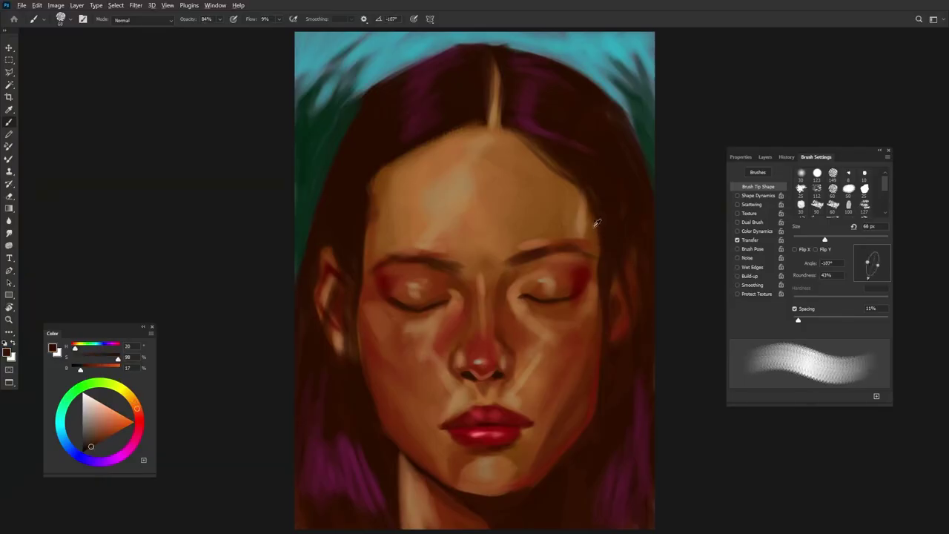
{"action": "key", "text": "shift+Left"}
{"action": "key", "text": "shift+Left"}
{"action": "key", "text": "bracketright"}
{"action": "key", "text": "bracketright"}
{"action": "key", "text": "bracketright"}
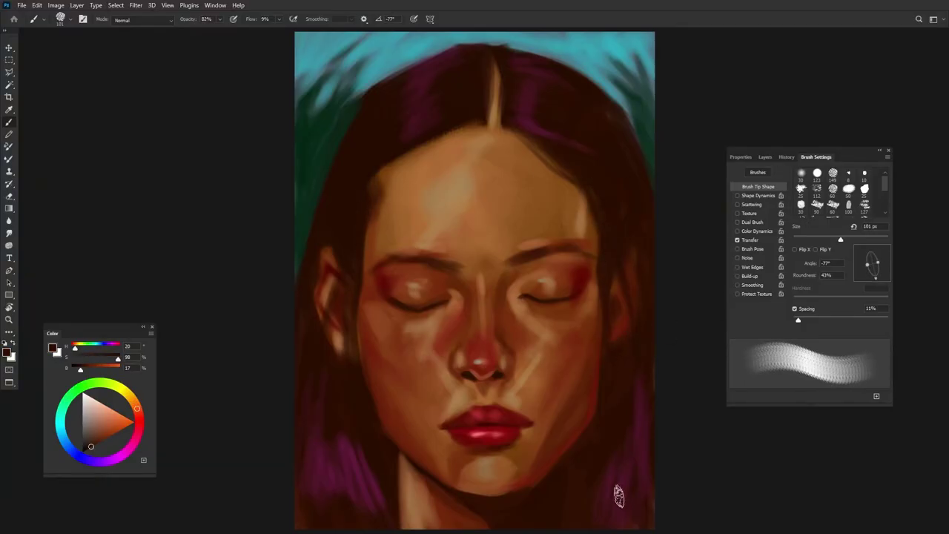
{"action": "key", "text": "ctrl+shift+s"}
{"action": "type", "text": "ghashan"}
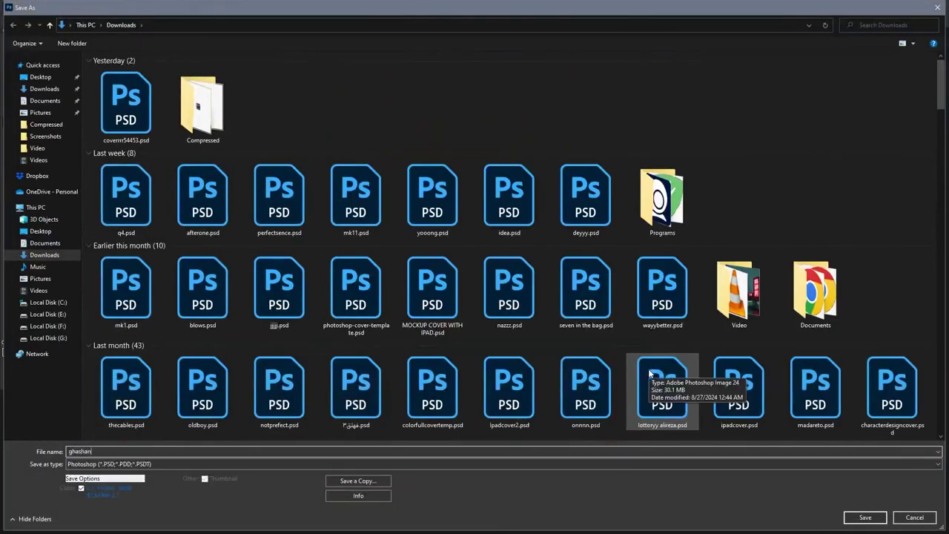
{"action": "key", "text": "Return"}
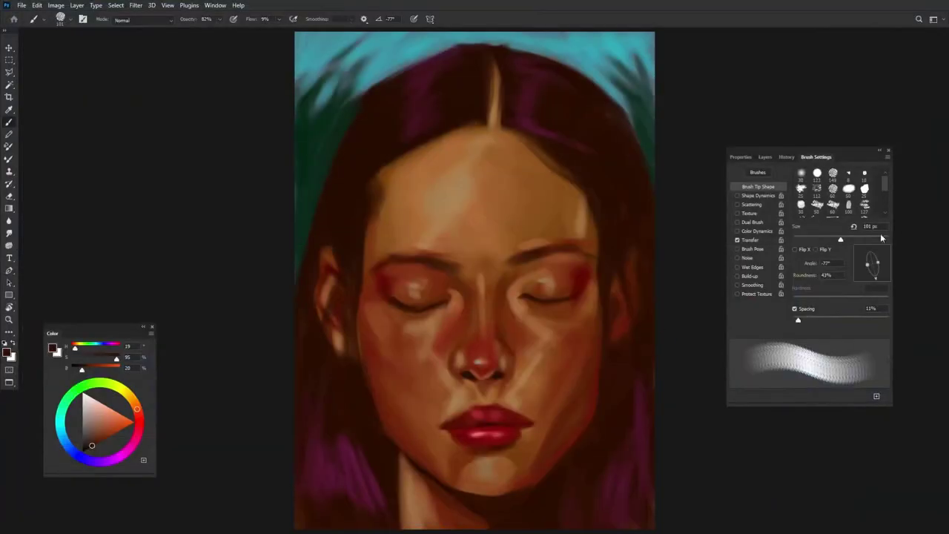
Step: Add a Color Lookup adjustment layer and preview the 3Strip, FallColors and Soft_Warming LUTs
{"action": "left_click", "coordinate": [764, 157]}
{"action": "left_click", "coordinate": [786, 396]}
{"action": "left_click", "coordinate": [836, 338]}
{"action": "left_click", "coordinate": [793, 187]}
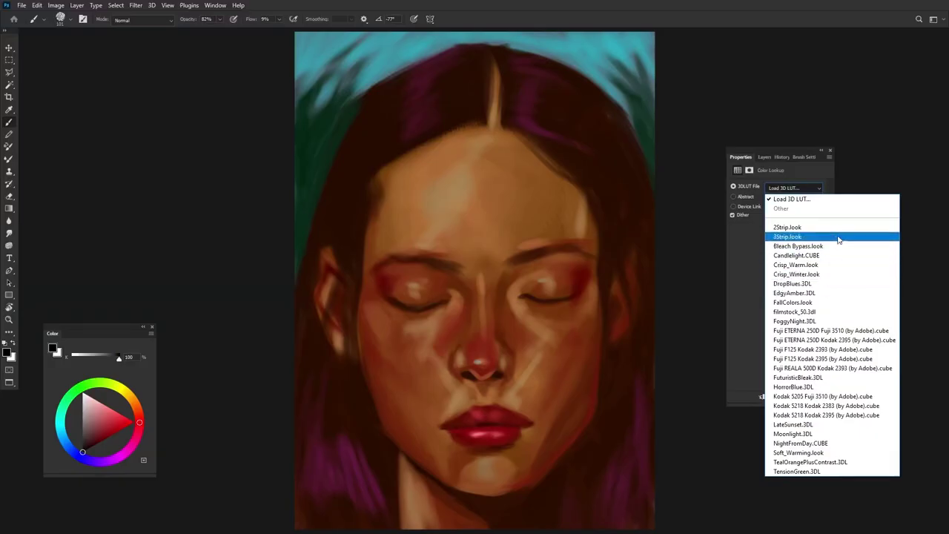
{"action": "left_click", "coordinate": [838, 237]}
{"action": "left_click", "coordinate": [804, 189]}
{"action": "left_click", "coordinate": [838, 298]}
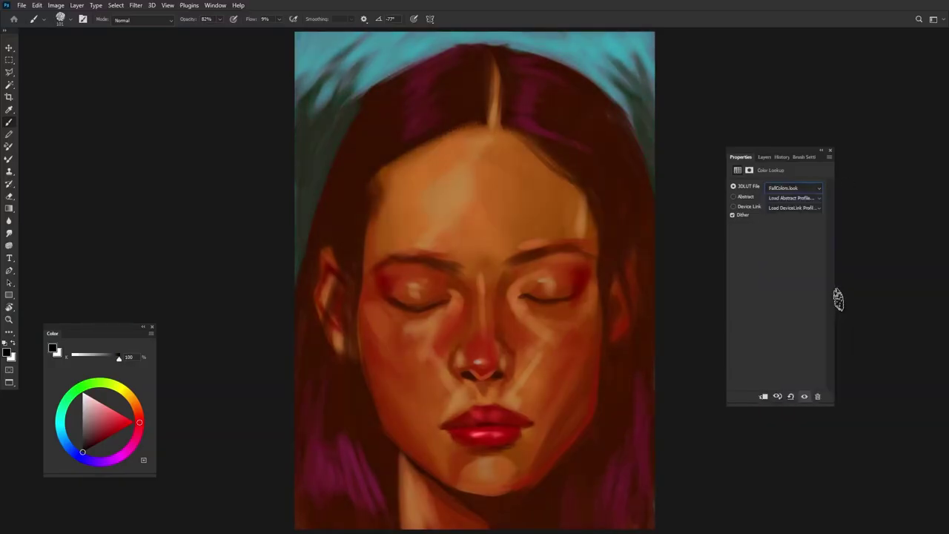
{"action": "left_click", "coordinate": [804, 188]}
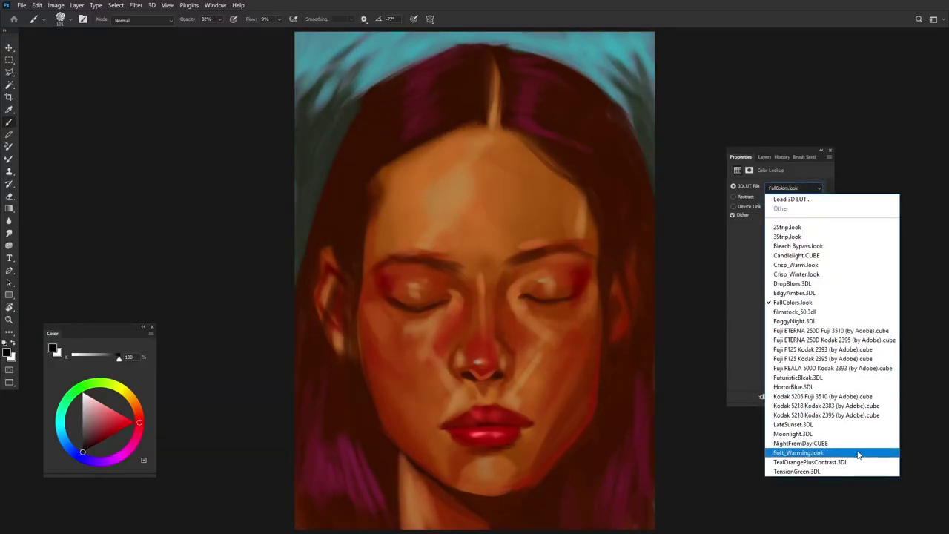
{"action": "left_click", "coordinate": [831, 452]}
Step: Settle on the 2Strip.look LUT and lower the lookup layer's opacity to 64%
{"action": "left_click", "coordinate": [800, 442]}
{"action": "left_click", "coordinate": [804, 188]}
{"action": "left_click", "coordinate": [792, 302]}
{"action": "left_click", "coordinate": [805, 189]}
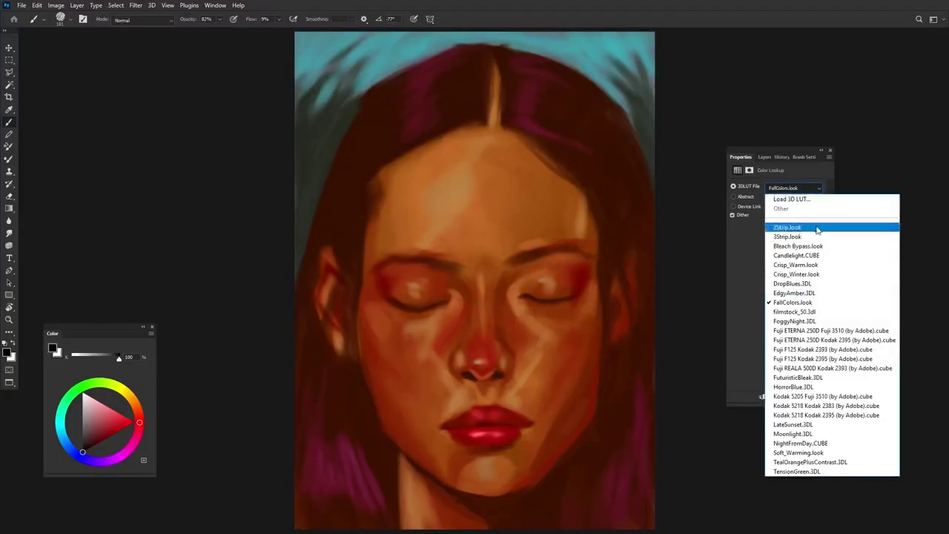
{"action": "left_click", "coordinate": [787, 227]}
{"action": "left_click", "coordinate": [804, 188]}
{"action": "left_click", "coordinate": [789, 237]}
{"action": "left_click", "coordinate": [813, 189]}
{"action": "left_click", "coordinate": [800, 226]}
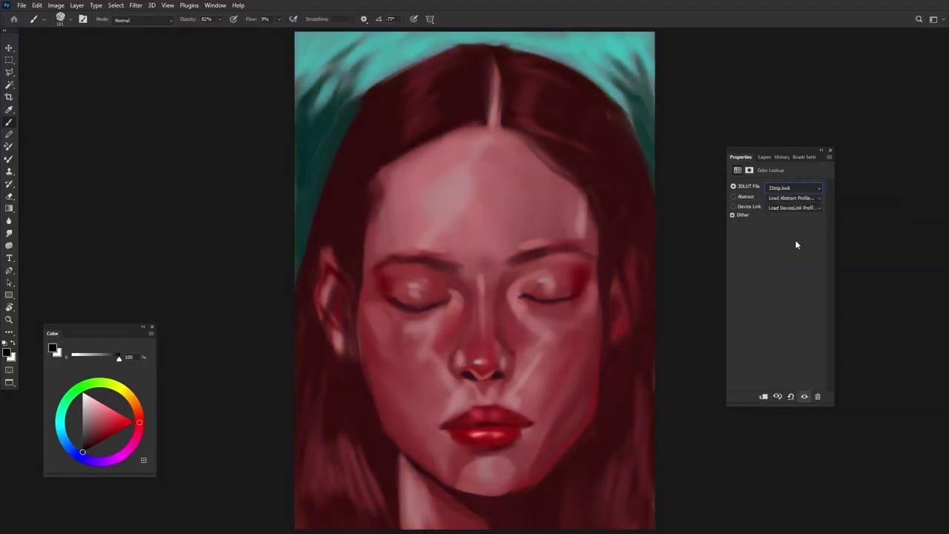
{"action": "left_click", "coordinate": [763, 156]}
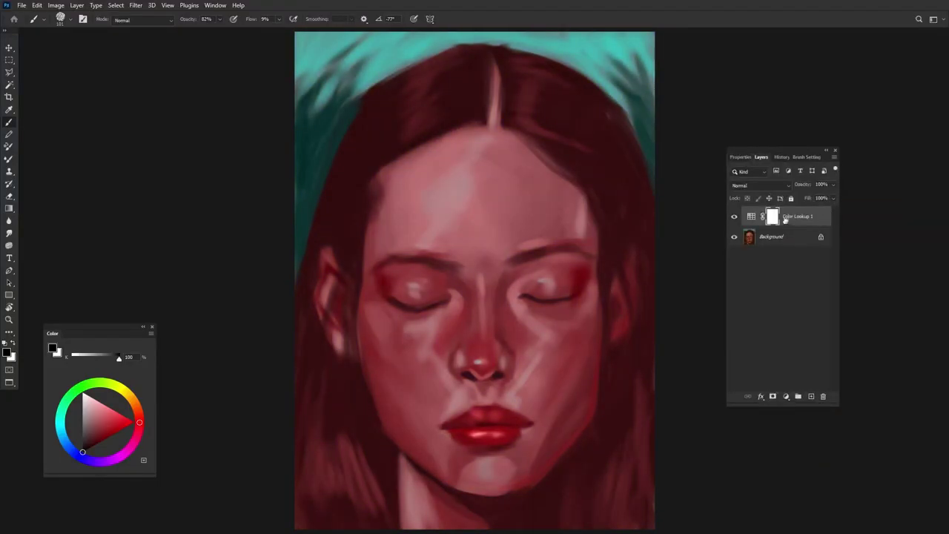
{"action": "left_click_drag", "start_coordinate": [832, 196], "coordinate": [816, 197]}
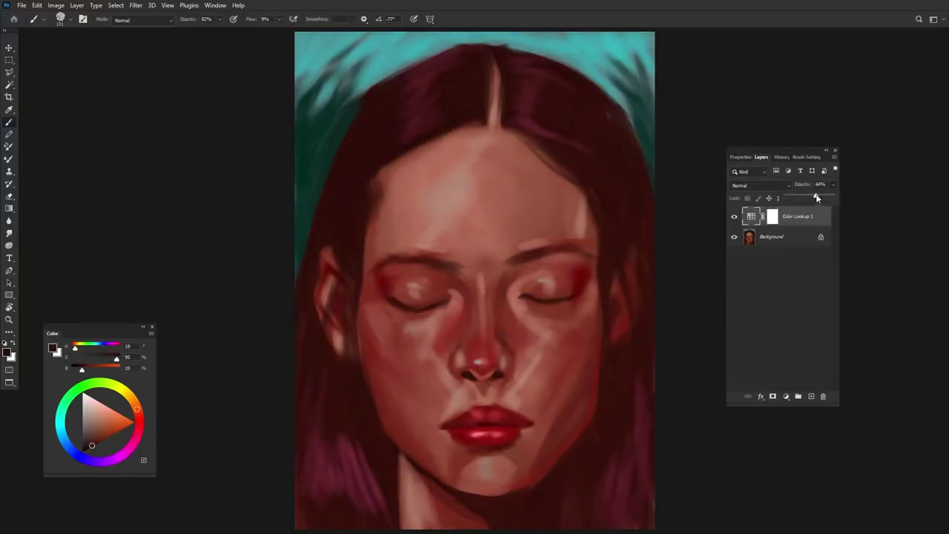
Step: On a new layer, paint thick magenta on the forehead with brush opacity 100% and flow 46%
{"action": "left_click", "coordinate": [811, 397]}
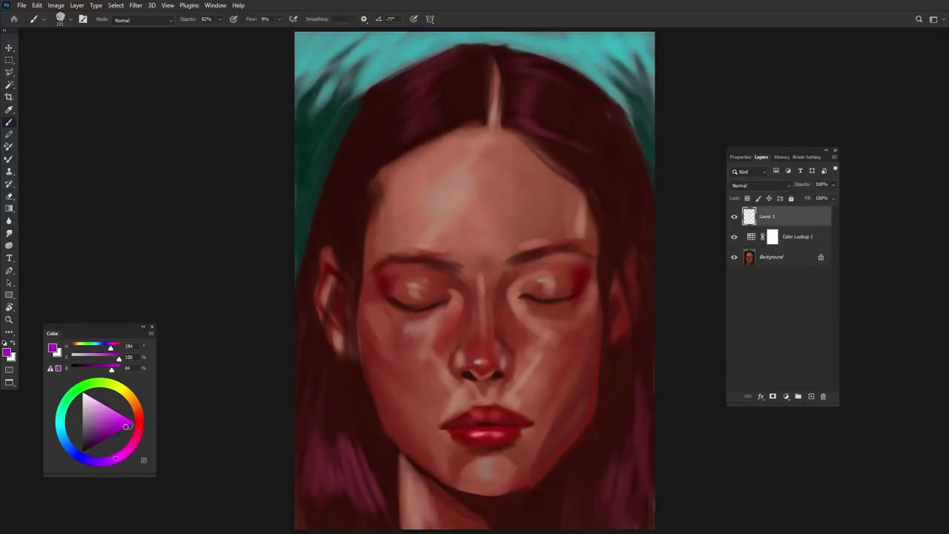
{"action": "left_click_drag", "start_coordinate": [478, 135], "coordinate": [433, 236]}
{"action": "left_click_drag", "start_coordinate": [443, 172], "coordinate": [504, 153]}
{"action": "left_click_drag", "start_coordinate": [218, 19], "coordinate": [235, 31]}
{"action": "left_click_drag", "start_coordinate": [278, 18], "coordinate": [296, 32]}
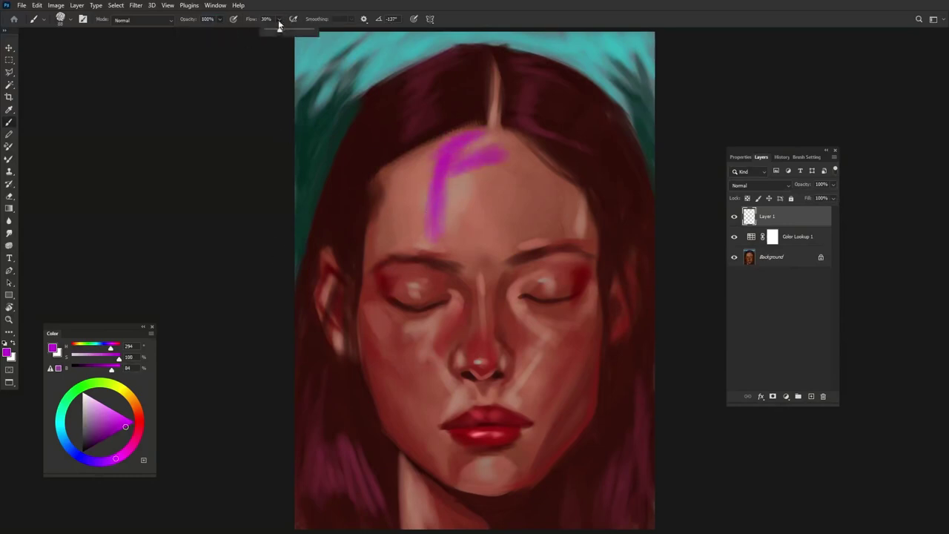
{"action": "mouse_move", "coordinate": [419, 155]}
{"action": "left_mouse_down"}
{"action": "mouse_move", "coordinate": [486, 163]}
{"action": "mouse_move", "coordinate": [415, 223]}
{"action": "mouse_move", "coordinate": [498, 159]}
{"action": "mouse_move", "coordinate": [544, 148]}
{"action": "mouse_move", "coordinate": [501, 88]}
{"action": "mouse_move", "coordinate": [407, 159]}
{"action": "mouse_move", "coordinate": [574, 199]}
{"action": "mouse_move", "coordinate": [438, 247]}
{"action": "mouse_move", "coordinate": [415, 234]}
{"action": "mouse_move", "coordinate": [406, 262]}
{"action": "left_mouse_up"}
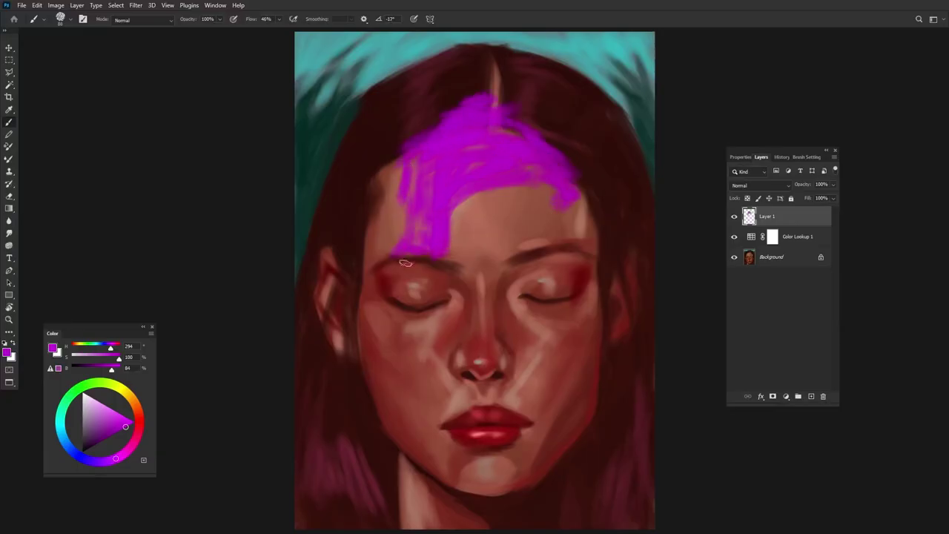
Step: Run magenta drips down the cheek, eyelid and jaws, and over the eyebrow, parting and hairline
{"action": "left_click_drag", "start_coordinate": [396, 392], "coordinate": [408, 430]}
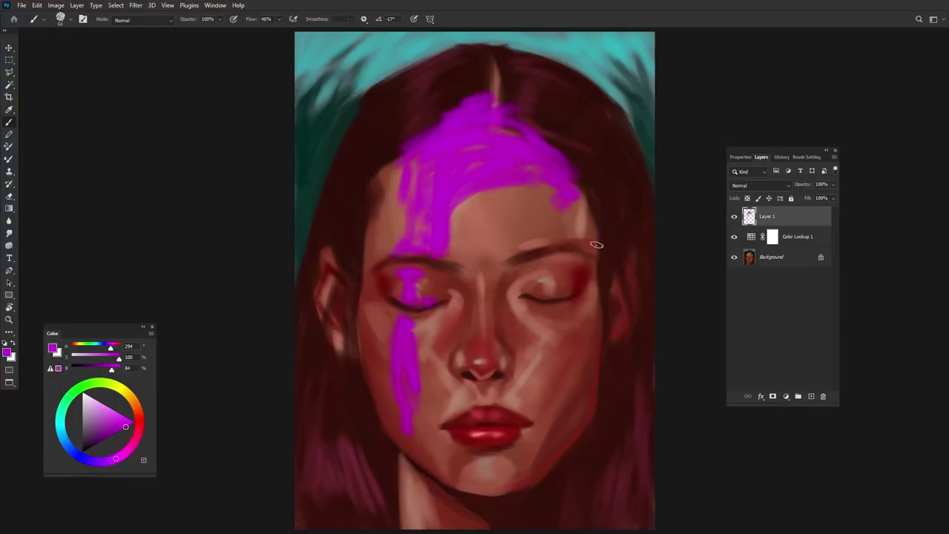
{"action": "mouse_move", "coordinate": [547, 215]}
{"action": "left_mouse_down"}
{"action": "mouse_move", "coordinate": [530, 244]}
{"action": "mouse_move", "coordinate": [552, 194]}
{"action": "mouse_move", "coordinate": [548, 295]}
{"action": "left_mouse_up"}
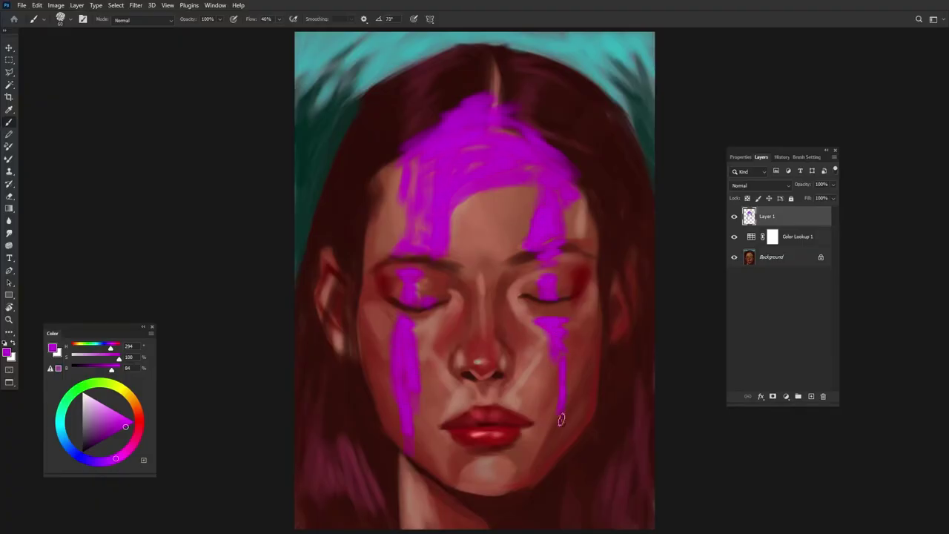
{"action": "left_click_drag", "start_coordinate": [417, 460], "coordinate": [445, 482]}
{"action": "left_click_drag", "start_coordinate": [565, 453], "coordinate": [519, 486]}
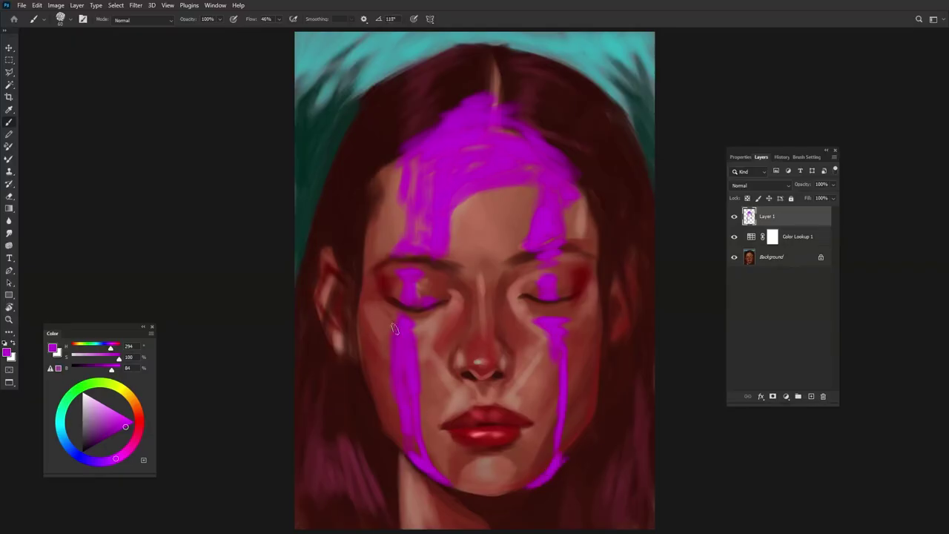
{"action": "left_click_drag", "start_coordinate": [395, 253], "coordinate": [376, 262]}
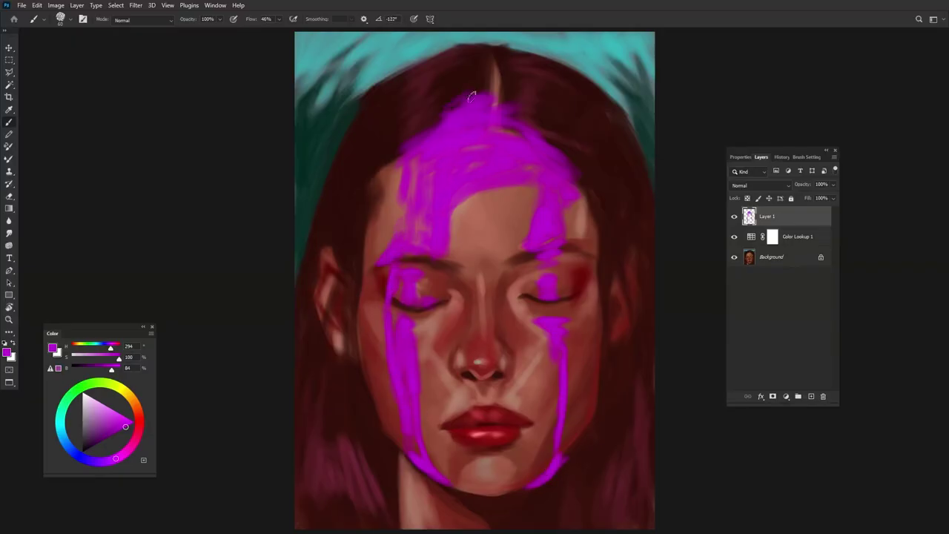
{"action": "mouse_move", "coordinate": [470, 96]}
{"action": "left_mouse_down"}
{"action": "mouse_move", "coordinate": [482, 84]}
{"action": "mouse_move", "coordinate": [519, 89]}
{"action": "mouse_move", "coordinate": [526, 126]}
{"action": "left_mouse_up"}
{"action": "left_click_drag", "start_coordinate": [526, 89], "coordinate": [539, 123]}
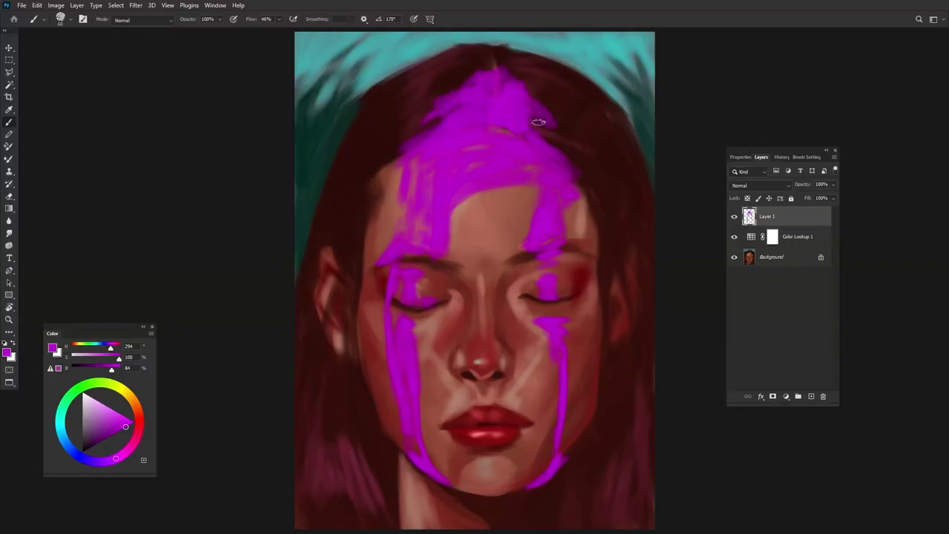
{"action": "left_click_drag", "start_coordinate": [459, 111], "coordinate": [396, 134]}
{"action": "left_click_drag", "start_coordinate": [553, 137], "coordinate": [576, 147]}
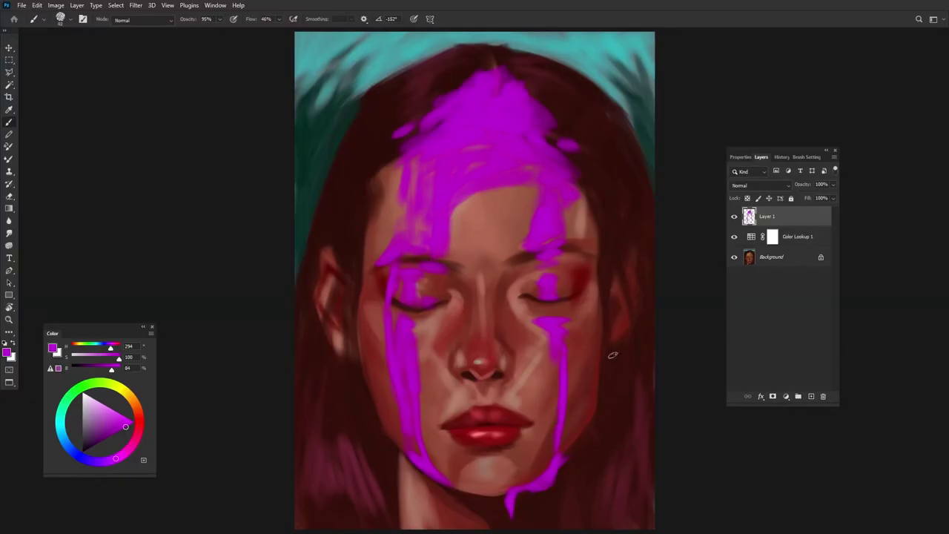
Step: Layer darker purple, bright magenta and lighter magenta strokes across the forehead
{"action": "left_click", "coordinate": [483, 159], "text": "alt"}
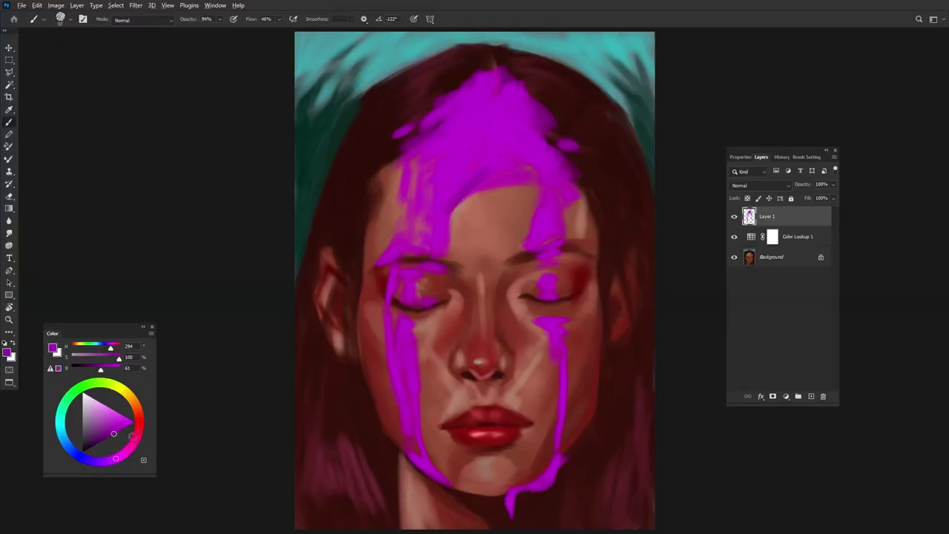
{"action": "mouse_move", "coordinate": [459, 198]}
{"action": "left_mouse_down"}
{"action": "mouse_move", "coordinate": [445, 185]}
{"action": "mouse_move", "coordinate": [511, 138]}
{"action": "mouse_move", "coordinate": [477, 88]}
{"action": "mouse_move", "coordinate": [532, 162]}
{"action": "mouse_move", "coordinate": [557, 163]}
{"action": "left_mouse_up"}
{"action": "left_click", "coordinate": [474, 127], "text": "alt"}
{"action": "mouse_move", "coordinate": [475, 126]}
{"action": "left_mouse_down"}
{"action": "mouse_move", "coordinate": [470, 85]}
{"action": "mouse_move", "coordinate": [486, 150]}
{"action": "mouse_move", "coordinate": [430, 135]}
{"action": "left_mouse_up"}
{"action": "left_click", "coordinate": [480, 141], "text": "alt"}
{"action": "left_click", "coordinate": [466, 130], "text": "alt"}
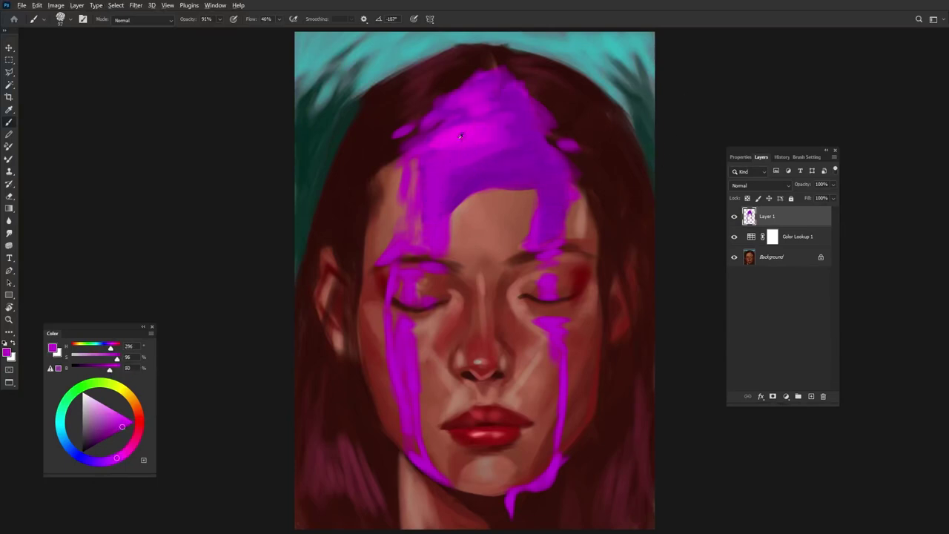
{"action": "left_click", "coordinate": [445, 194], "text": "alt"}
{"action": "left_click_drag", "start_coordinate": [455, 181], "coordinate": [501, 171]}
{"action": "left_click", "coordinate": [427, 248], "text": "alt"}
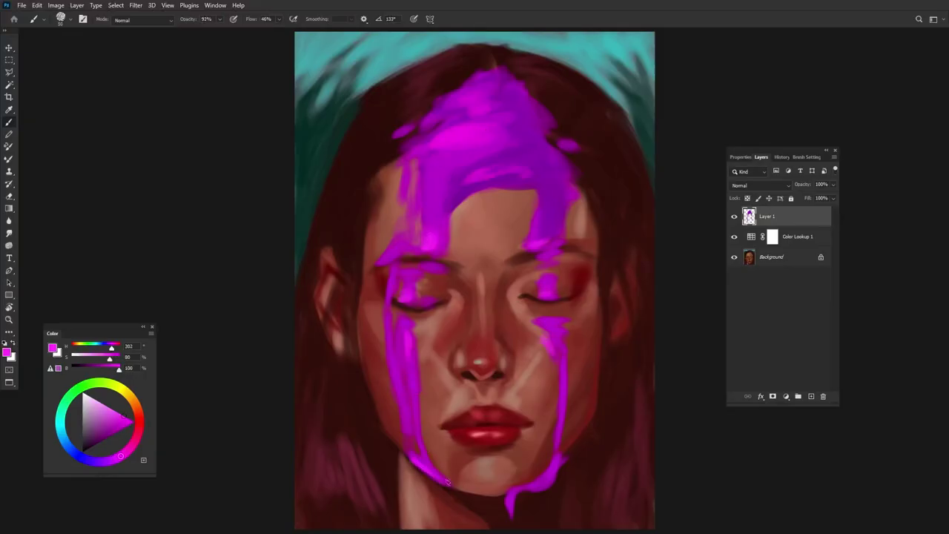
Step: Paint darker purple strokes between the brows
{"action": "left_click", "coordinate": [419, 463], "text": "alt"}
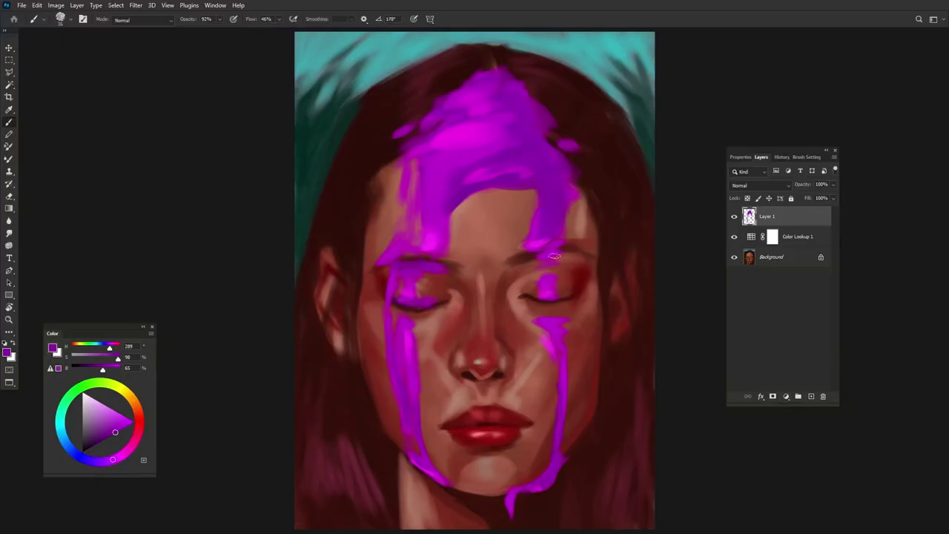
{"action": "left_click_drag", "start_coordinate": [527, 191], "coordinate": [495, 226]}
{"action": "left_click_drag", "start_coordinate": [495, 189], "coordinate": [499, 238]}
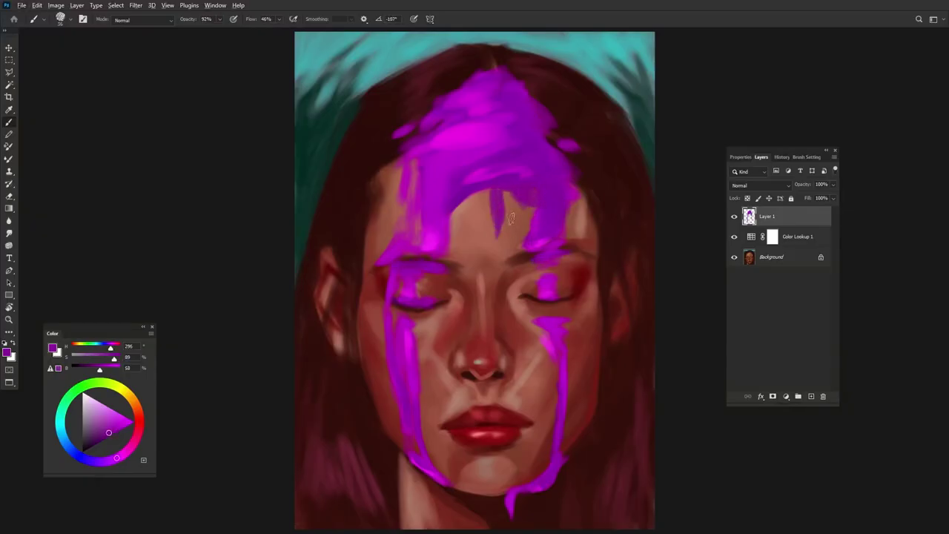
{"action": "key", "text": "e"}
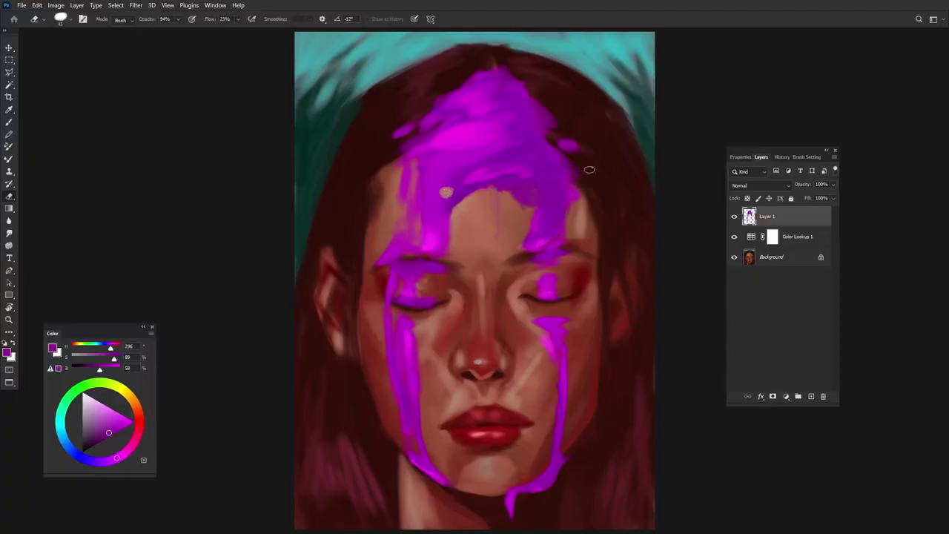
{"action": "key", "text": "b"}
Step: Extend bright magenta along the right brow and dab purple-magenta near the hairline
{"action": "left_click", "coordinate": [443, 194], "text": "alt"}
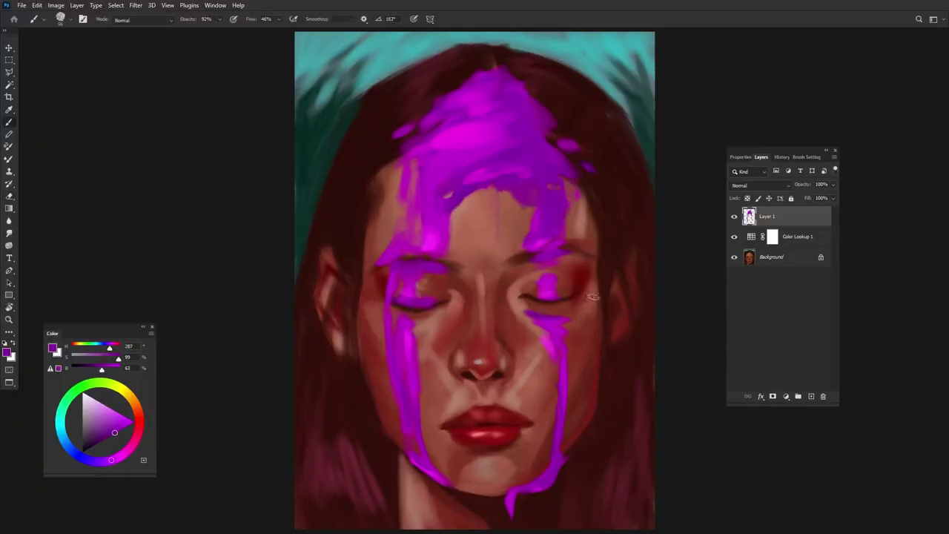
{"action": "left_click", "coordinate": [572, 234], "text": "alt"}
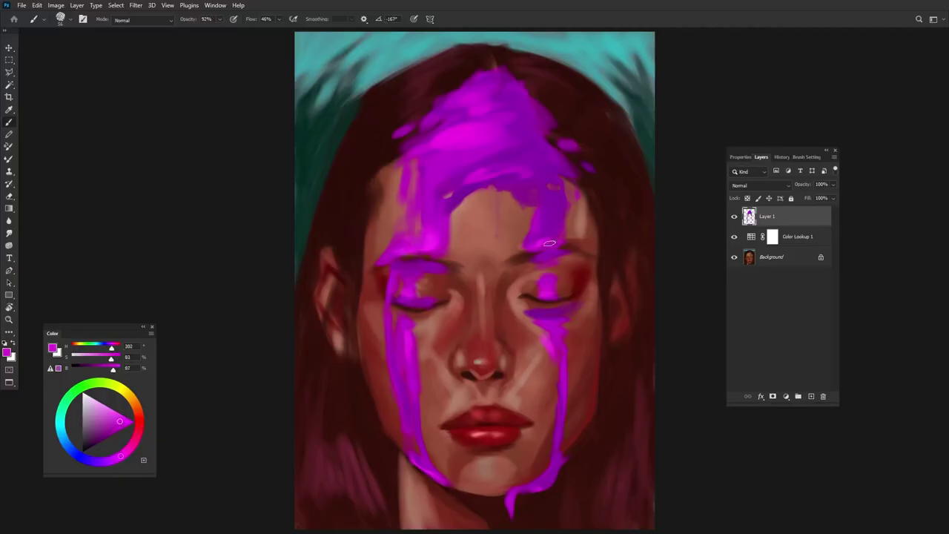
{"action": "left_click_drag", "start_coordinate": [549, 242], "coordinate": [584, 239]}
{"action": "left_click", "coordinate": [593, 261], "text": "alt"}
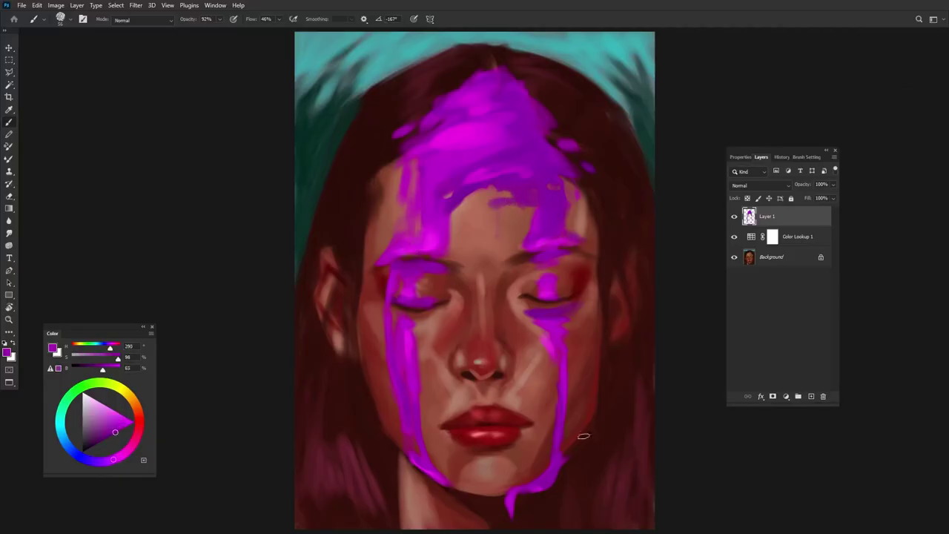
{"action": "key", "text": "e"}
{"action": "key", "text": "b"}
{"action": "left_click", "coordinate": [537, 312], "text": "alt"}
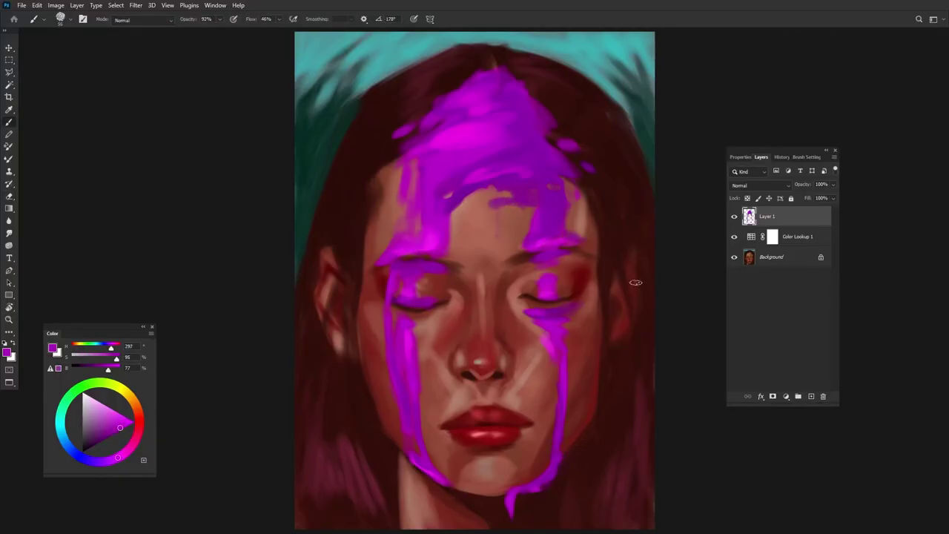
{"action": "left_click_drag", "start_coordinate": [463, 72], "coordinate": [535, 65]}
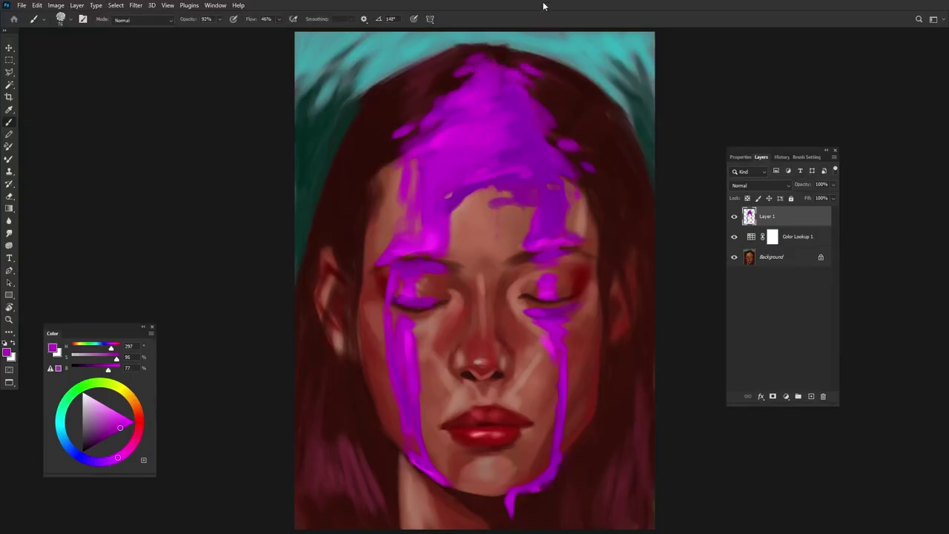
Step: Erase magenta from the top of the head with a full-opacity 50 px eraser at 15% spacing
{"action": "key", "text": "e"}
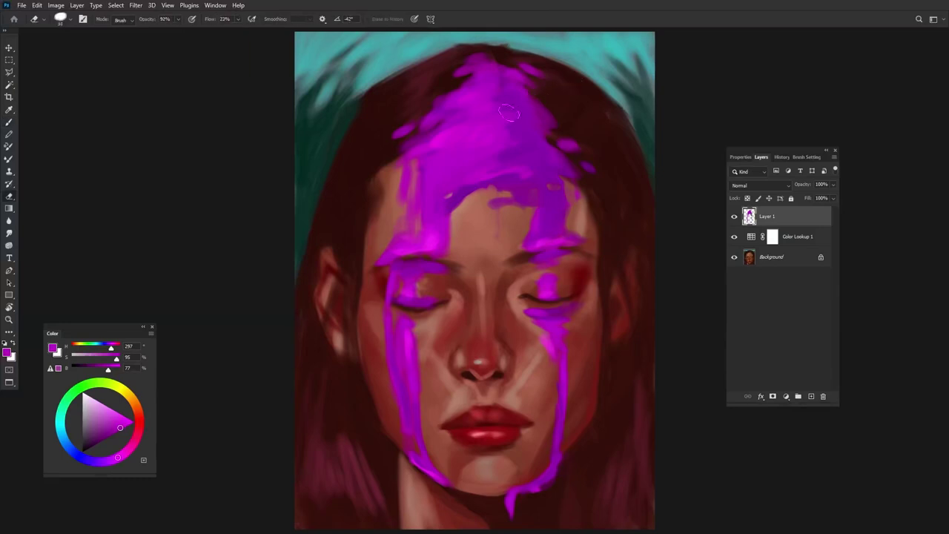
{"action": "left_click", "coordinate": [177, 19]}
{"action": "key", "text": "F5"}
{"action": "left_click_drag", "start_coordinate": [810, 321], "coordinate": [801, 323]}
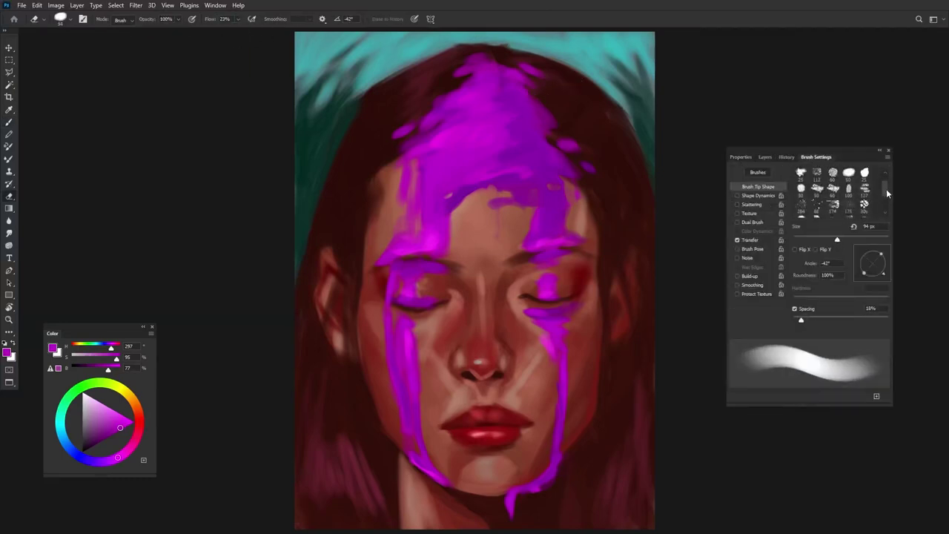
{"action": "left_click", "coordinate": [832, 189]}
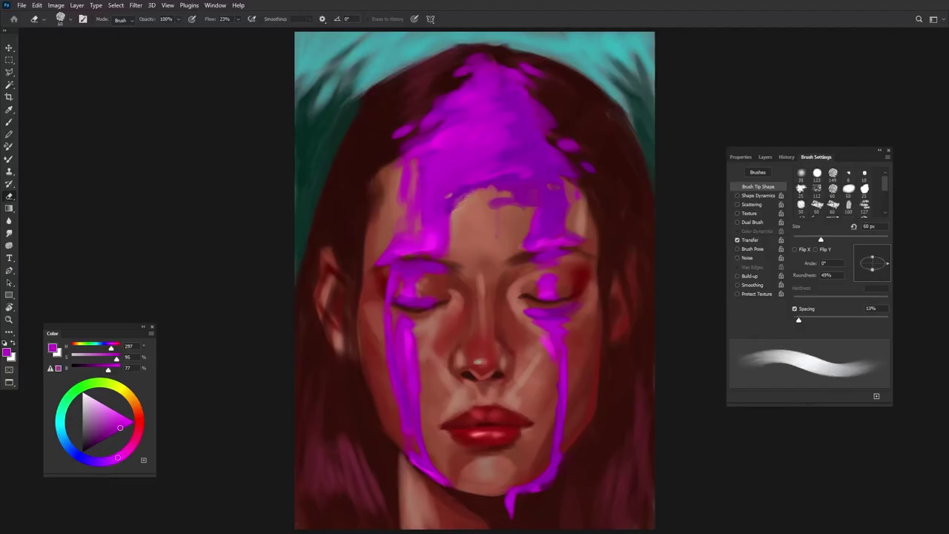
{"action": "mouse_move", "coordinate": [562, 137]}
{"action": "left_mouse_down"}
{"action": "mouse_move", "coordinate": [521, 67]}
{"action": "mouse_move", "coordinate": [464, 81]}
{"action": "mouse_move", "coordinate": [468, 133]}
{"action": "left_mouse_up"}
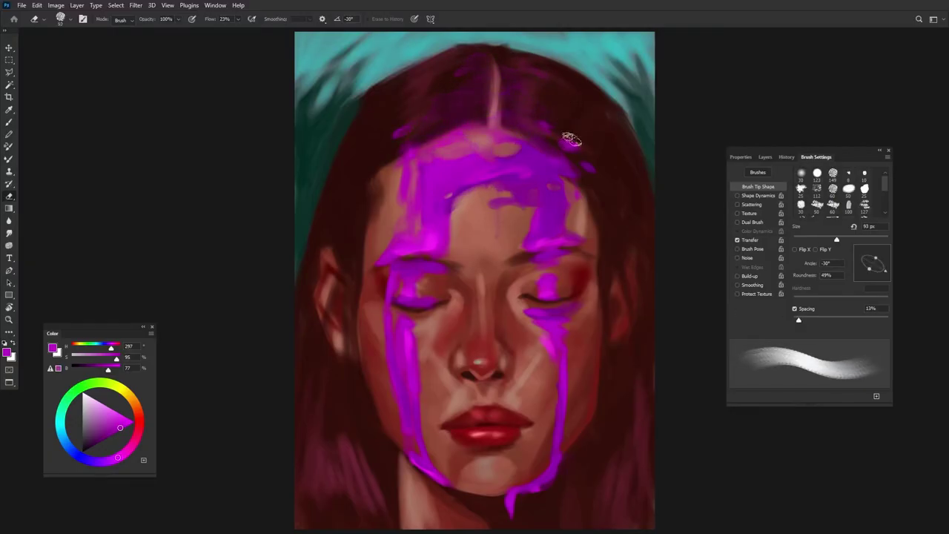
Step: Return to the brush, sample lighter magenta from the forehead and rotate the brush tip
{"action": "key", "text": "b"}
{"action": "left_click", "coordinate": [462, 153], "text": "alt"}
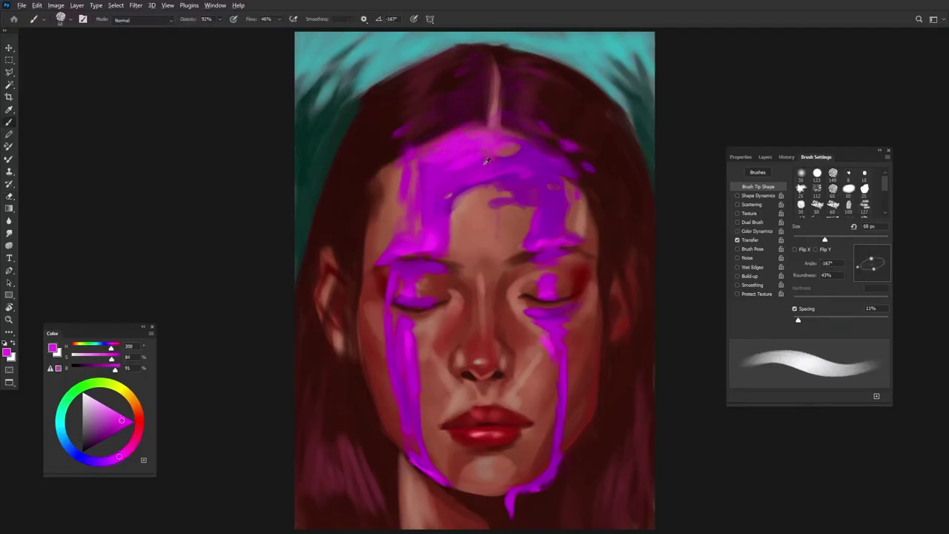
{"action": "left_click", "coordinate": [486, 161], "text": "alt"}
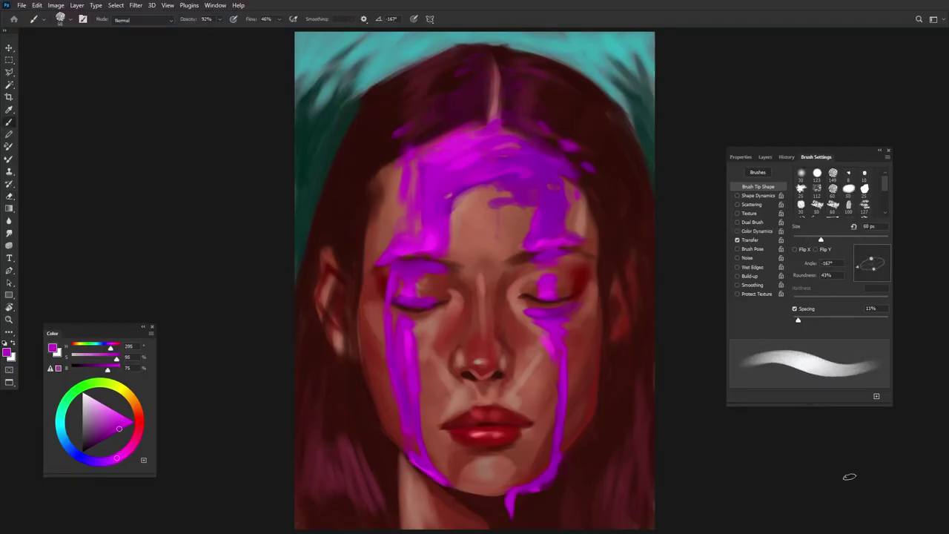
{"action": "left_click_drag", "start_coordinate": [872, 261], "coordinate": [859, 275]}
{"action": "key", "text": "F5"}
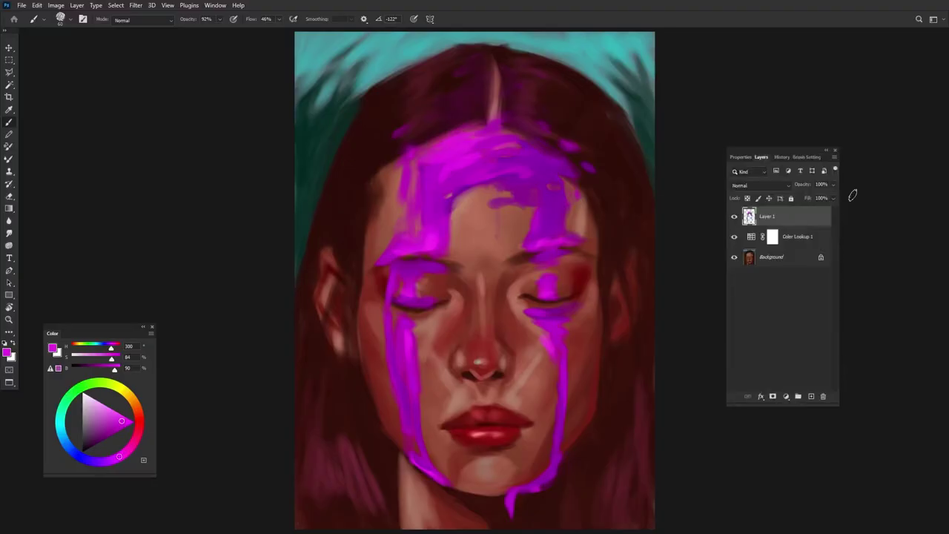
Step: Load the magenta paint as a selection, add a Gradient Map, and try green presets
{"action": "left_click", "coordinate": [786, 395]}
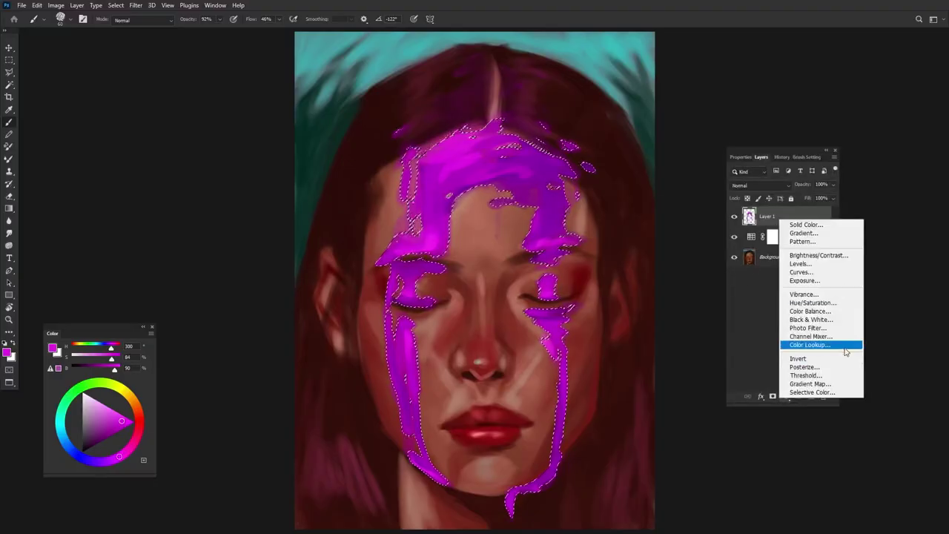
{"action": "left_click", "coordinate": [808, 401]}
{"action": "left_click", "coordinate": [771, 186]}
{"action": "scroll", "coordinate": [748, 262], "scroll_direction": "down", "scroll_amount": 2}
{"action": "left_click", "coordinate": [670, 223]}
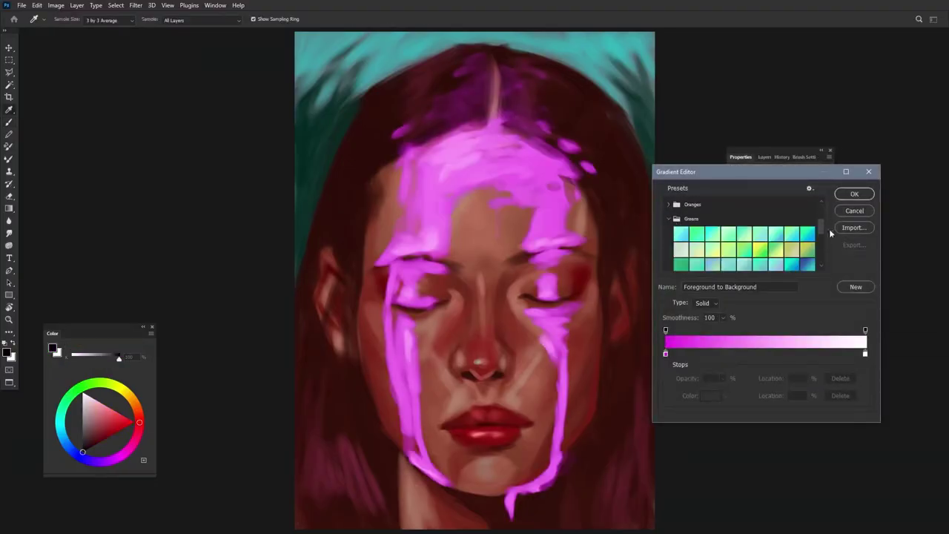
{"action": "scroll", "coordinate": [749, 245], "scroll_direction": "down", "scroll_amount": 2}
{"action": "left_click", "coordinate": [750, 230]}
{"action": "left_click", "coordinate": [770, 237]}
{"action": "left_click", "coordinate": [718, 225]}
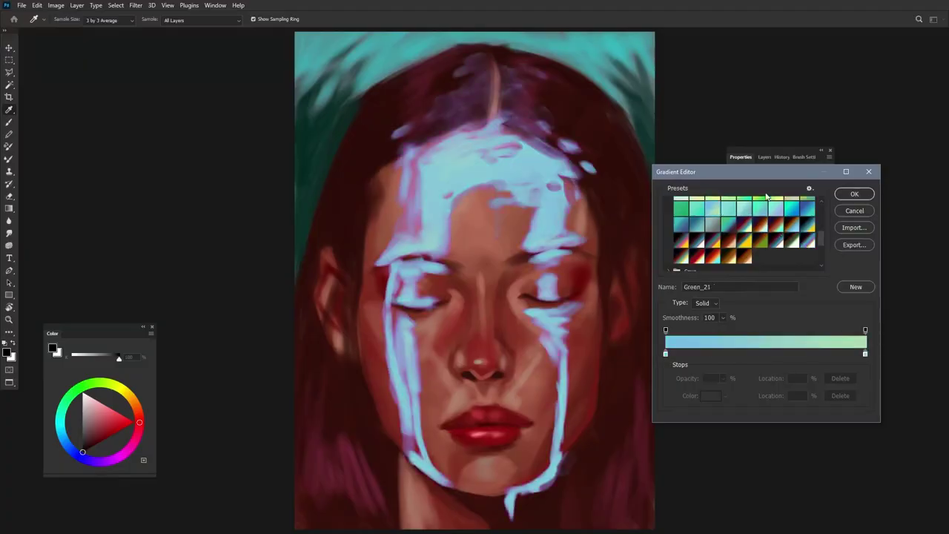
{"action": "left_click", "coordinate": [761, 252]}
Step: Try the orange presets including Orange_05, then apply the Pink_13 gradient
{"action": "left_click", "coordinate": [670, 207]}
{"action": "left_click", "coordinate": [712, 223]}
{"action": "left_click", "coordinate": [744, 222]}
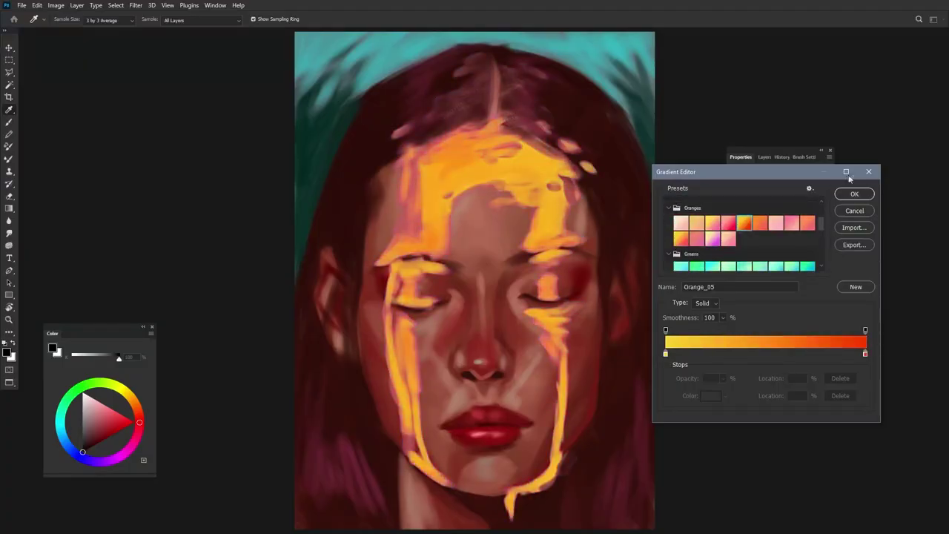
{"action": "scroll", "coordinate": [785, 222], "scroll_direction": "up", "scroll_amount": 3}
{"action": "scroll", "coordinate": [782, 208], "scroll_direction": "up", "scroll_amount": 1}
{"action": "left_click", "coordinate": [776, 236]}
{"action": "left_click", "coordinate": [727, 252]}
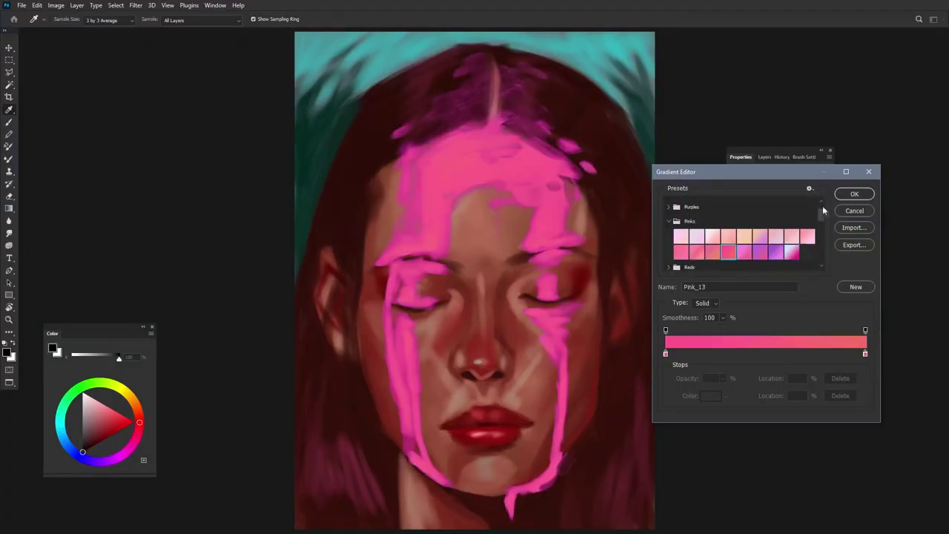
Step: Add a vivid pink stop and a deep purple stop to the gradient
{"action": "left_click", "coordinate": [712, 353]}
{"action": "double_click", "coordinate": [712, 353]}
{"action": "left_click_drag", "start_coordinate": [311, 252], "coordinate": [711, 31]}
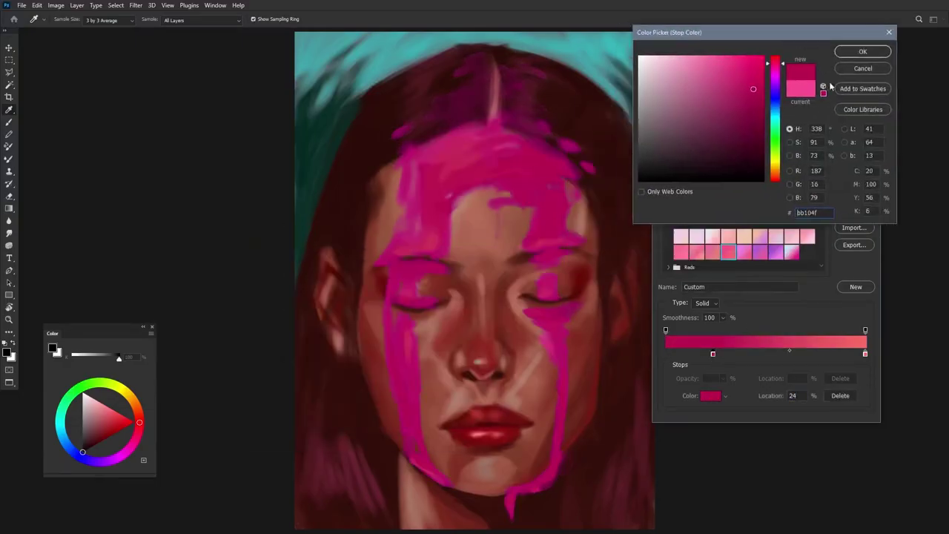
{"action": "left_click", "coordinate": [764, 57]}
{"action": "left_click", "coordinate": [851, 55]}
{"action": "double_click", "coordinate": [666, 354]}
{"action": "left_click", "coordinate": [774, 75]}
{"action": "left_click_drag", "start_coordinate": [764, 66], "coordinate": [760, 130]}
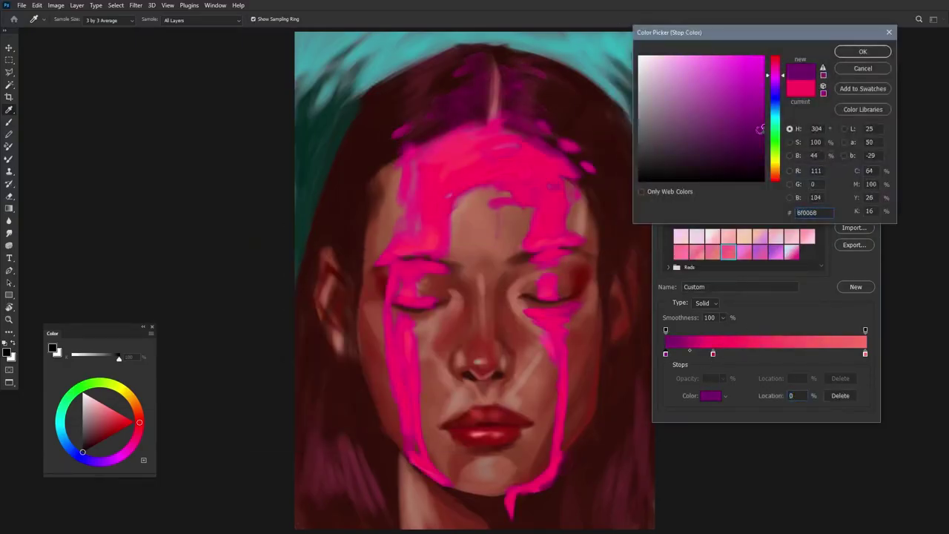
{"action": "key", "text": "Return"}
Step: Shift the pink stop right, darken the purple, and add a light cyan end stop
{"action": "mouse_move", "coordinate": [713, 353]}
{"action": "left_mouse_down"}
{"action": "mouse_move", "coordinate": [779, 355]}
{"action": "mouse_move", "coordinate": [769, 354]}
{"action": "left_mouse_up"}
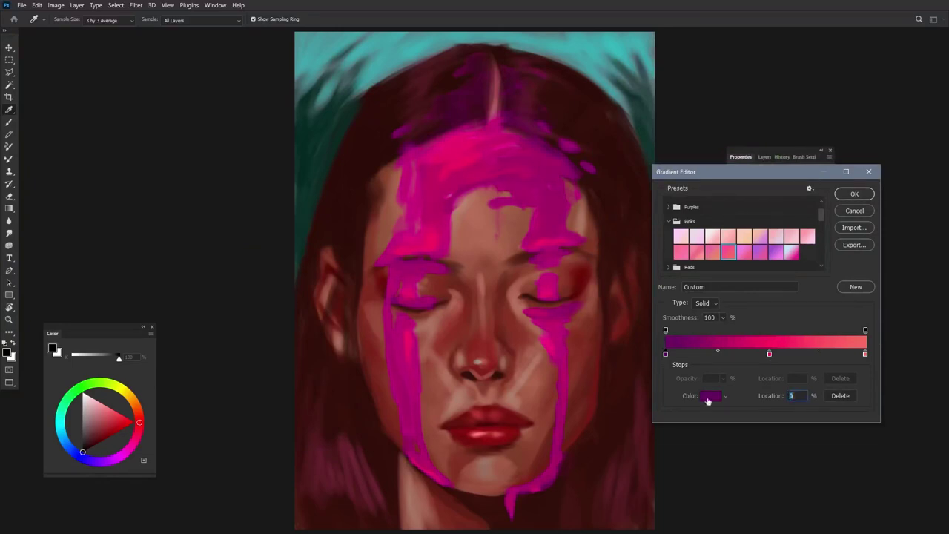
{"action": "double_click", "coordinate": [710, 395]}
{"action": "left_click", "coordinate": [764, 142]}
{"action": "key", "text": "Return"}
{"action": "double_click", "coordinate": [864, 354]}
{"action": "left_click", "coordinate": [775, 113]}
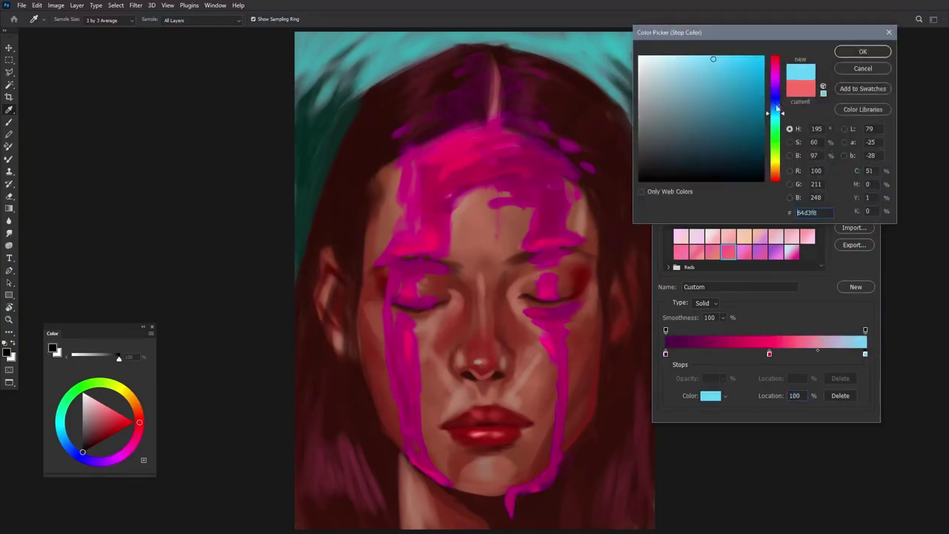
{"action": "left_click", "coordinate": [732, 55]}
{"action": "left_click", "coordinate": [856, 53]}
{"action": "mouse_move", "coordinate": [865, 354]}
{"action": "left_mouse_down"}
{"action": "mouse_move", "coordinate": [808, 354]}
{"action": "mouse_move", "coordinate": [765, 393]}
{"action": "left_mouse_up"}
{"action": "key", "text": "ctrl+z"}
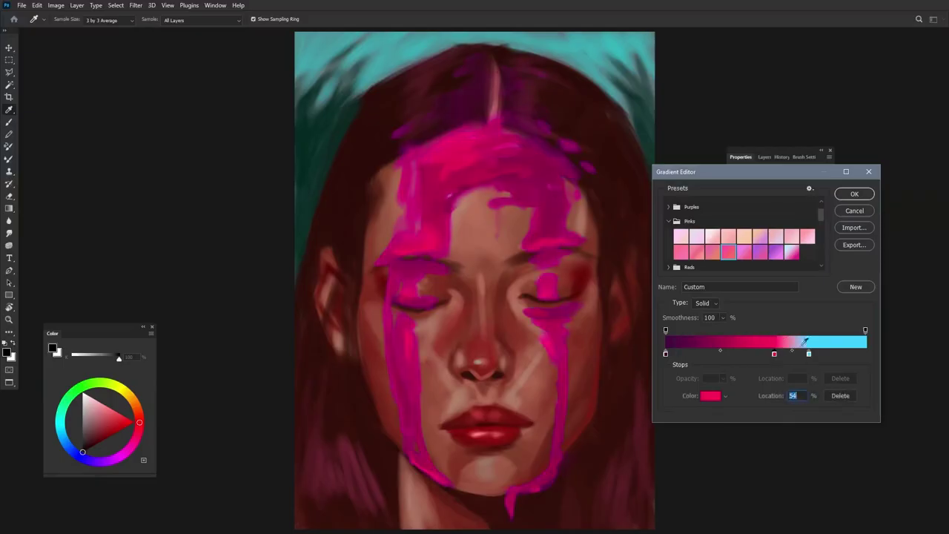
{"action": "mouse_move", "coordinate": [808, 354]}
{"action": "left_mouse_down"}
{"action": "mouse_move", "coordinate": [738, 353]}
{"action": "mouse_move", "coordinate": [779, 354]}
{"action": "left_mouse_up"}
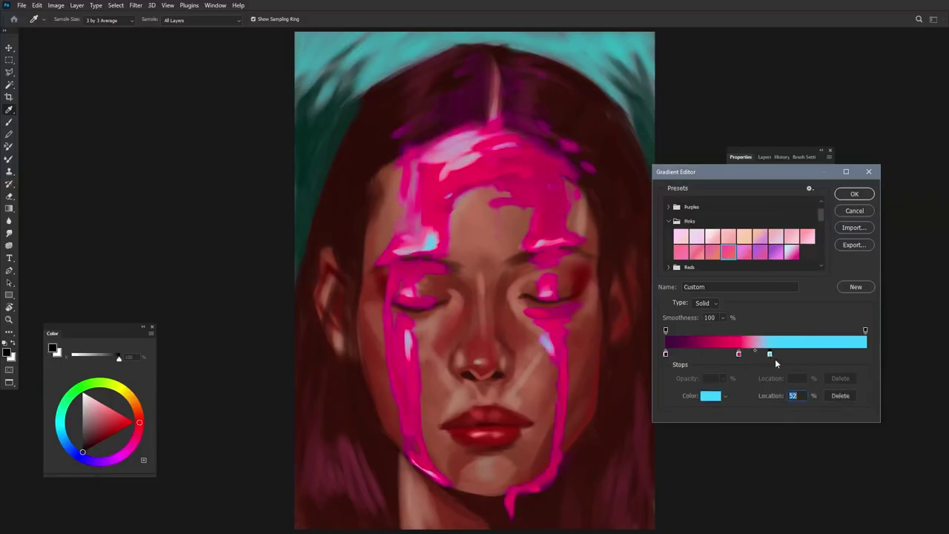
Step: Cancel the gradient changes, hide Gradient Map 1, and select Layer 1 with the Brush
{"action": "left_click", "coordinate": [854, 211]}
{"action": "left_click", "coordinate": [761, 156]}
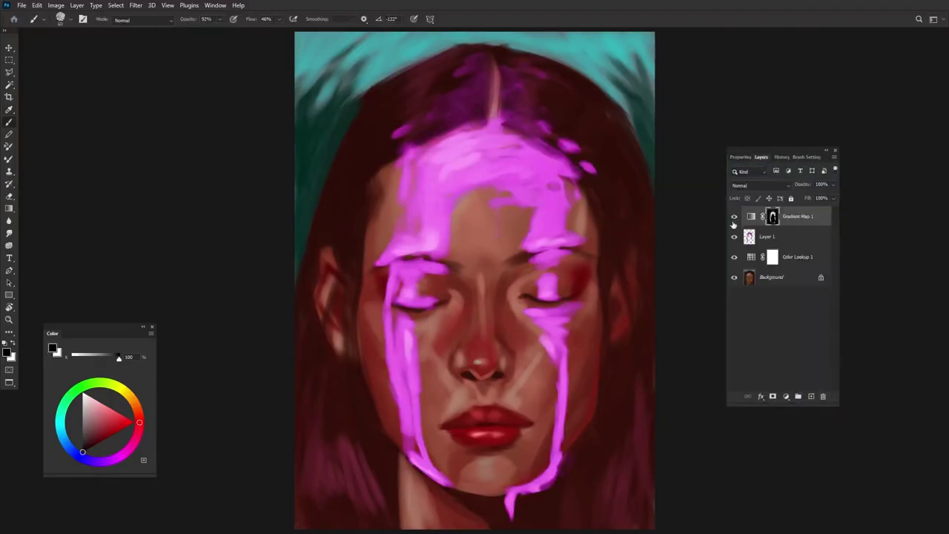
{"action": "left_click", "coordinate": [734, 216]}
{"action": "left_click", "coordinate": [797, 237]}
{"action": "key", "text": "b"}
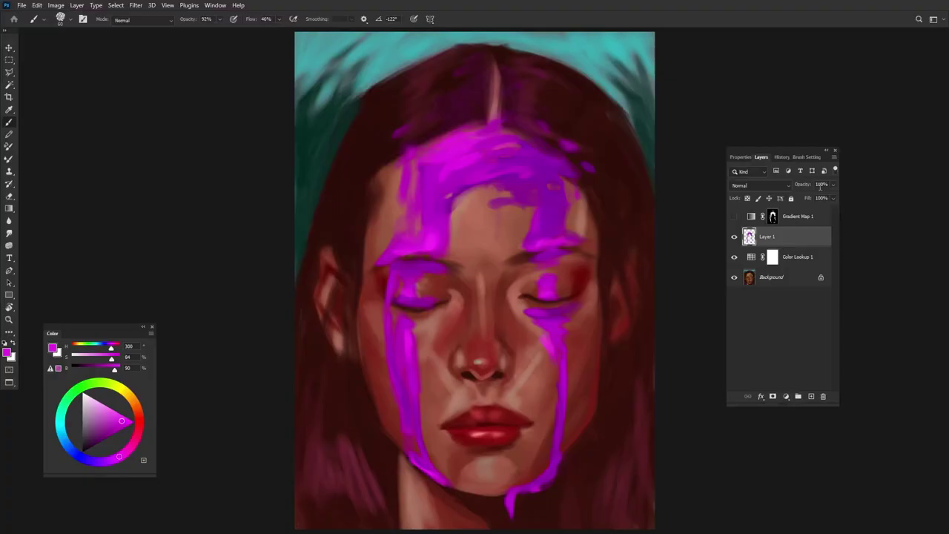
Step: Set Layer 1 to Multiply and paint magenta strokes across the forehead
{"action": "left_click", "coordinate": [758, 186]}
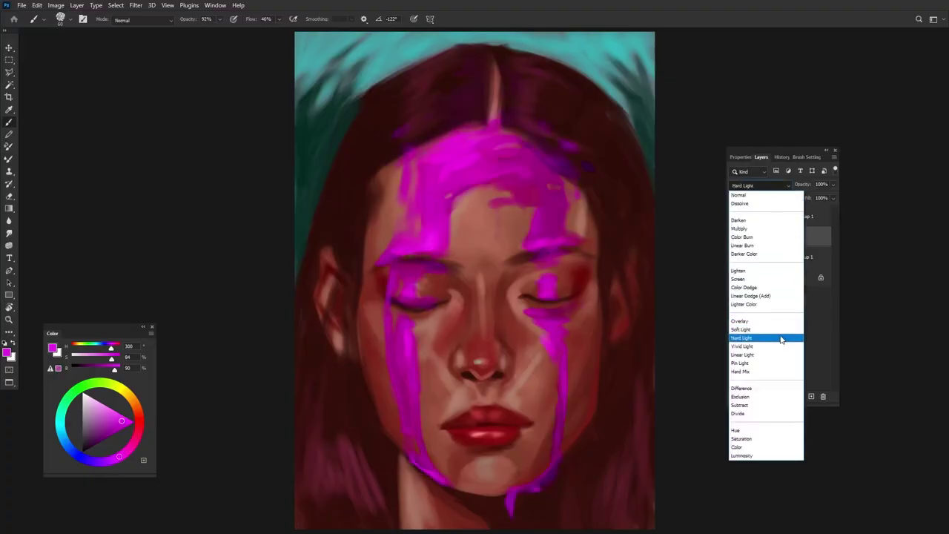
{"action": "left_click", "coordinate": [788, 230]}
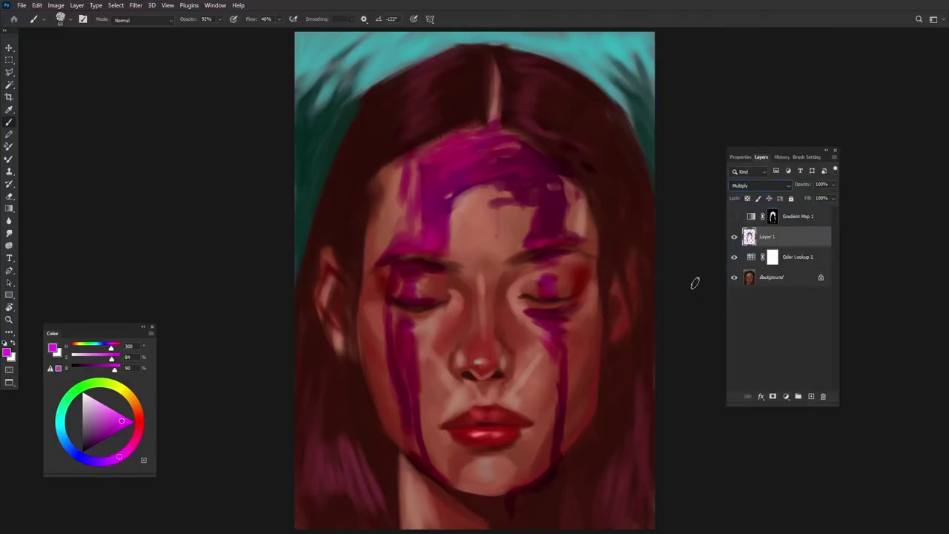
{"action": "left_click_drag", "start_coordinate": [495, 194], "coordinate": [460, 197]}
{"action": "mouse_move", "coordinate": [460, 187]}
{"action": "left_mouse_down"}
{"action": "mouse_move", "coordinate": [507, 202]}
{"action": "mouse_move", "coordinate": [508, 221]}
{"action": "mouse_move", "coordinate": [474, 236]}
{"action": "mouse_move", "coordinate": [497, 222]}
{"action": "mouse_move", "coordinate": [466, 258]}
{"action": "mouse_move", "coordinate": [458, 162]}
{"action": "mouse_move", "coordinate": [519, 127]}
{"action": "mouse_move", "coordinate": [530, 153]}
{"action": "mouse_move", "coordinate": [438, 190]}
{"action": "mouse_move", "coordinate": [444, 148]}
{"action": "left_mouse_up"}
Step: Paint magenta on the forehead sides and top, and shape a round mid-forehead dot
{"action": "key", "text": "e"}
{"action": "key", "text": "b"}
{"action": "left_click_drag", "start_coordinate": [552, 184], "coordinate": [549, 152]}
{"action": "mouse_move", "coordinate": [452, 134]}
{"action": "left_mouse_down"}
{"action": "mouse_move", "coordinate": [434, 196]}
{"action": "mouse_move", "coordinate": [463, 178]}
{"action": "left_mouse_up"}
{"action": "left_click_drag", "start_coordinate": [515, 140], "coordinate": [541, 156]}
{"action": "mouse_move", "coordinate": [478, 192]}
{"action": "left_mouse_down"}
{"action": "mouse_move", "coordinate": [496, 222]}
{"action": "mouse_move", "coordinate": [494, 215]}
{"action": "mouse_move", "coordinate": [478, 230]}
{"action": "mouse_move", "coordinate": [478, 249]}
{"action": "left_mouse_up"}
Step: Erase back the brow, forehead streaks, and drips around the eyes and left cheek
{"action": "key", "text": "e"}
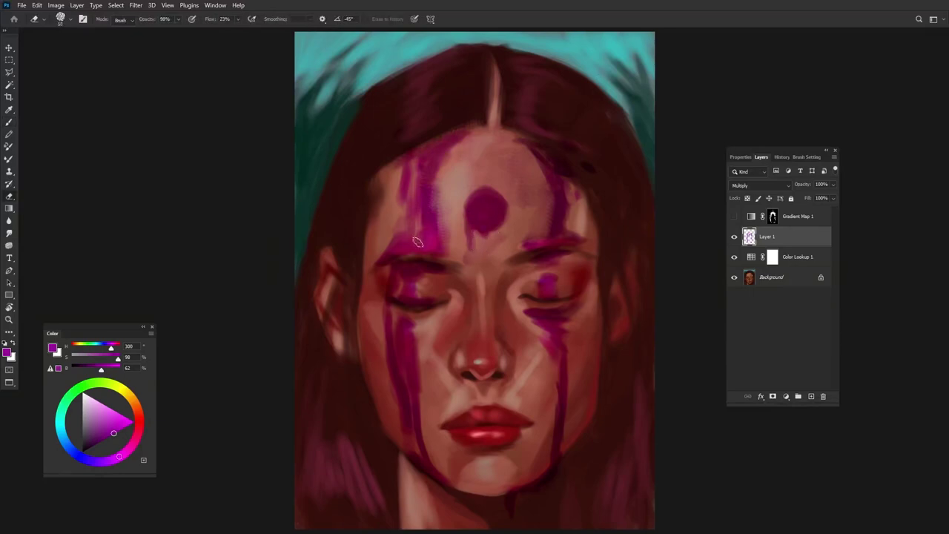
{"action": "left_click_drag", "start_coordinate": [418, 241], "coordinate": [392, 242]}
{"action": "left_click_drag", "start_coordinate": [569, 221], "coordinate": [567, 185]}
{"action": "left_click_drag", "start_coordinate": [535, 145], "coordinate": [548, 222]}
{"action": "left_click_drag", "start_coordinate": [407, 337], "coordinate": [399, 371]}
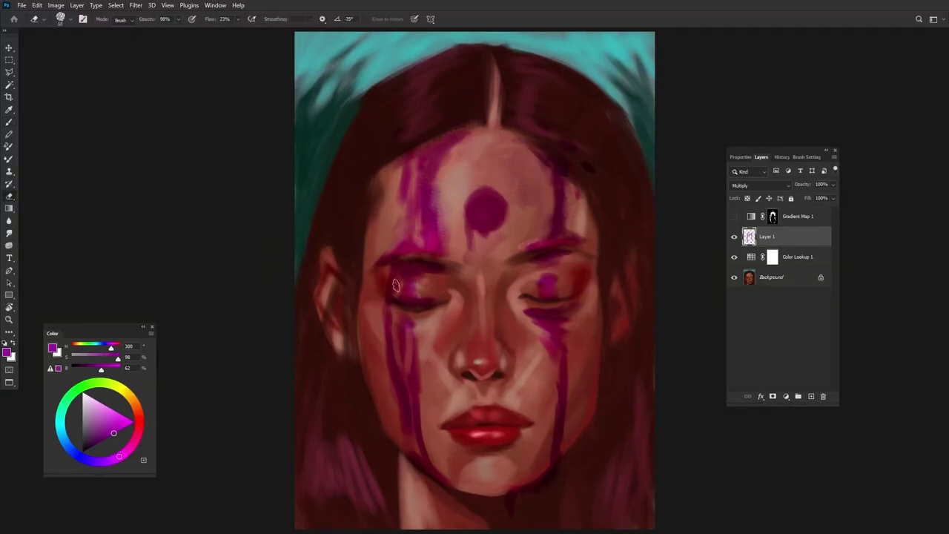
{"action": "left_click_drag", "start_coordinate": [398, 275], "coordinate": [415, 300]}
{"action": "left_click_drag", "start_coordinate": [540, 274], "coordinate": [530, 302]}
{"action": "left_click_drag", "start_coordinate": [530, 310], "coordinate": [550, 352]}
{"action": "left_click_drag", "start_coordinate": [391, 390], "coordinate": [404, 437]}
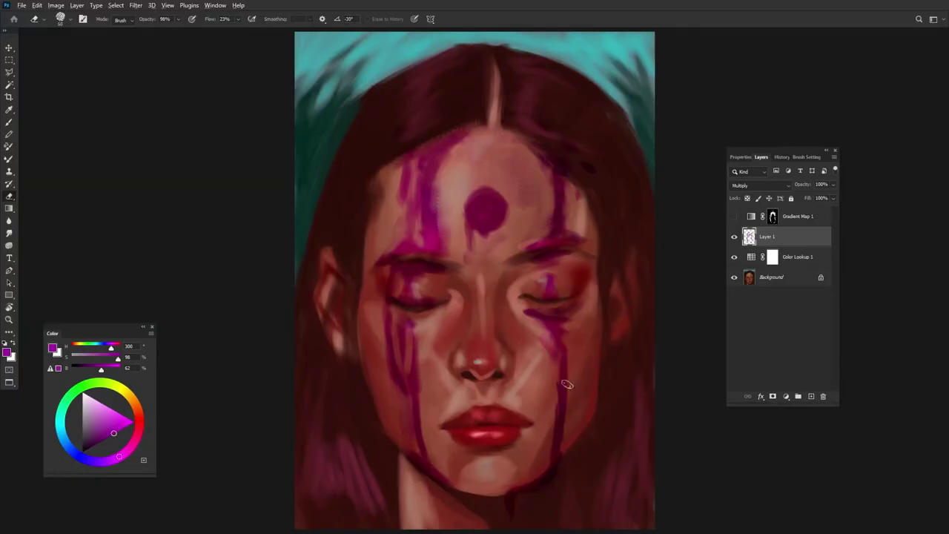
{"action": "left_click_drag", "start_coordinate": [430, 222], "coordinate": [444, 148]}
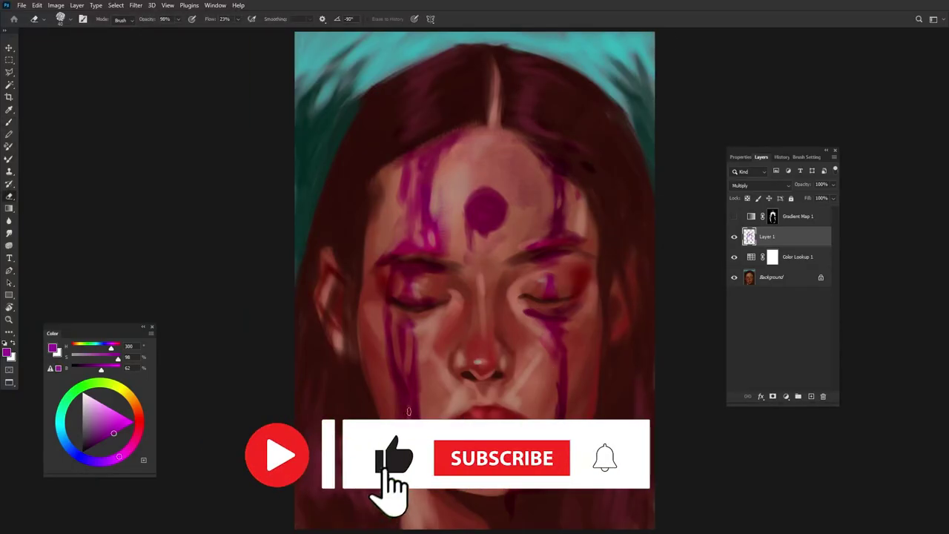
{"action": "key", "text": "b"}
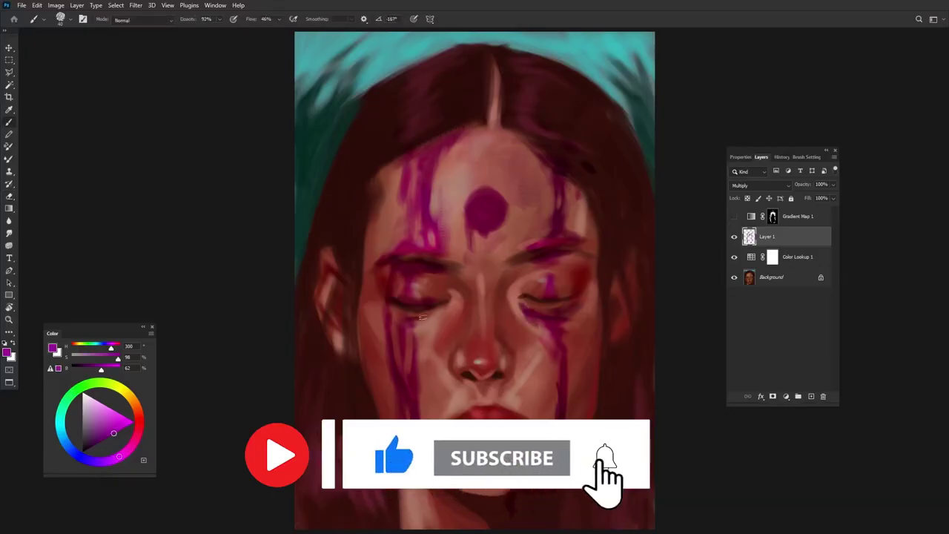
Step: On a new layer, repaint the forehead dot a brighter magenta
{"action": "left_click", "coordinate": [810, 396]}
{"action": "left_click", "coordinate": [470, 220], "text": "alt"}
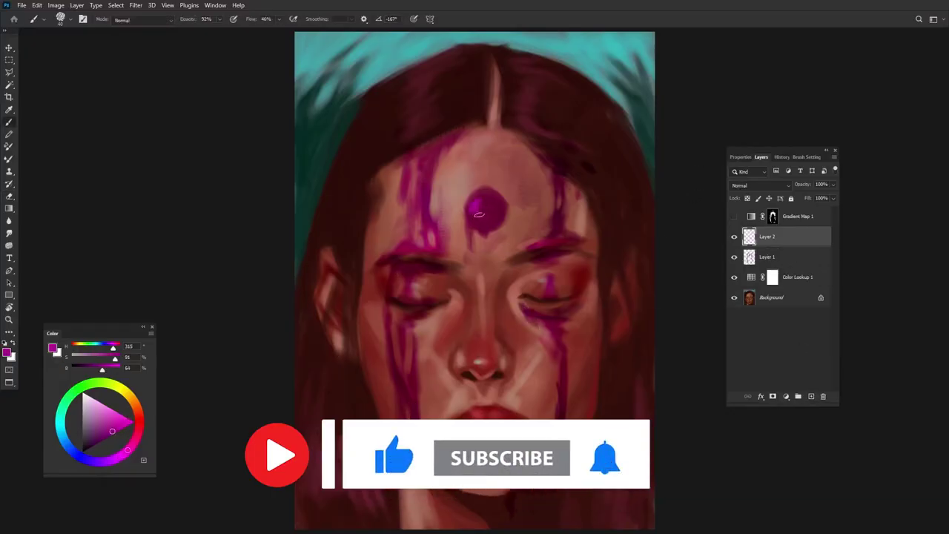
{"action": "left_click_drag", "start_coordinate": [475, 215], "coordinate": [489, 208]}
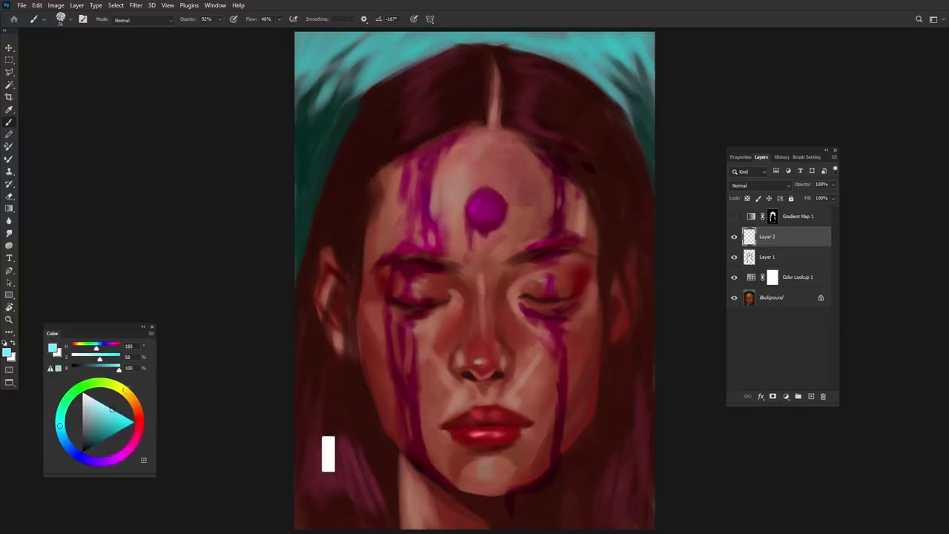
{"action": "key", "text": "e"}
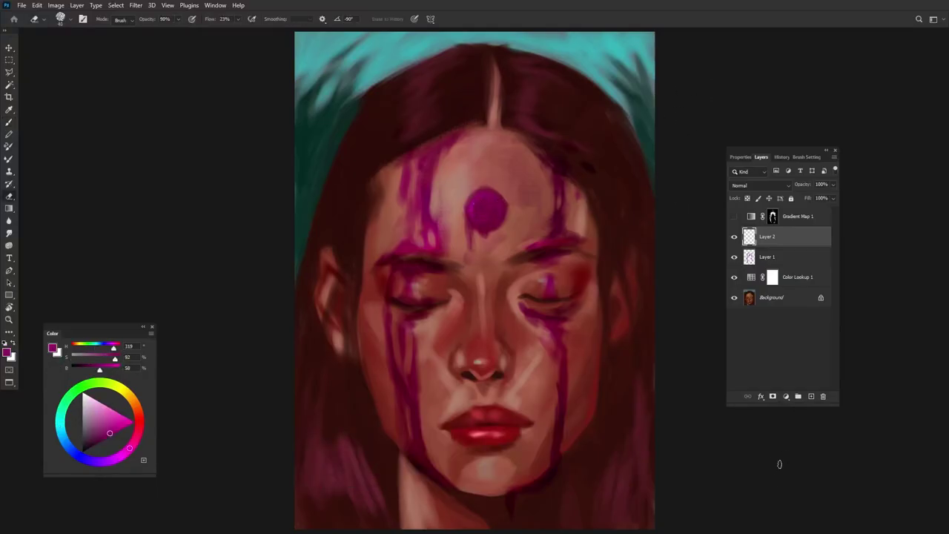
Step: Save the file with Maximize Compatibility and reselect Layer 1
{"action": "key", "text": "ctrl+s"}
{"action": "key", "text": "Return"}
{"action": "left_click", "coordinate": [786, 258]}
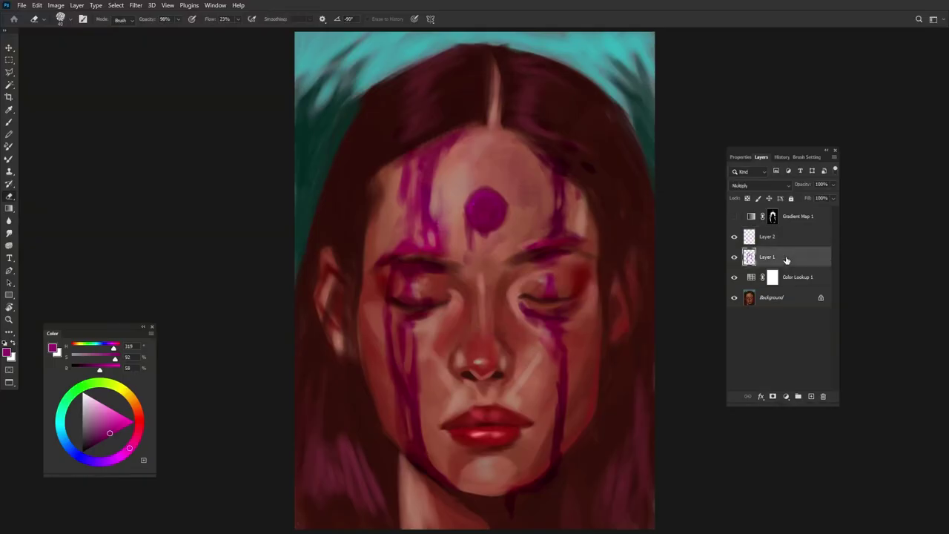
{"action": "left_click", "coordinate": [786, 396]}
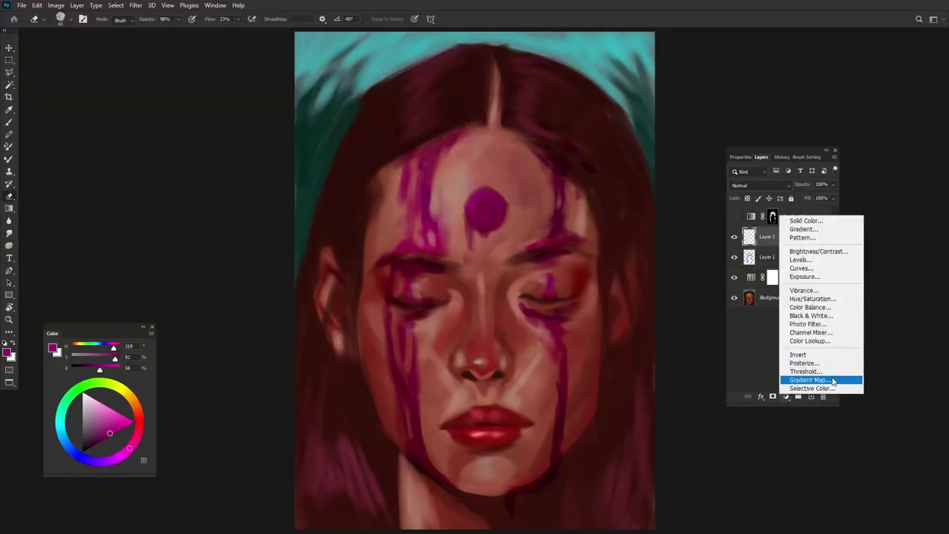
Step: Add a Color Lookup adjustment using HorrorBlue.3DL at 15% opacity
{"action": "left_click", "coordinate": [841, 345]}
{"action": "scroll", "coordinate": [796, 189], "scroll_direction": "down", "scroll_amount": 1}
{"action": "scroll", "coordinate": [795, 189], "scroll_direction": "down", "scroll_amount": 1}
{"action": "scroll", "coordinate": [795, 189], "scroll_direction": "down", "scroll_amount": 1}
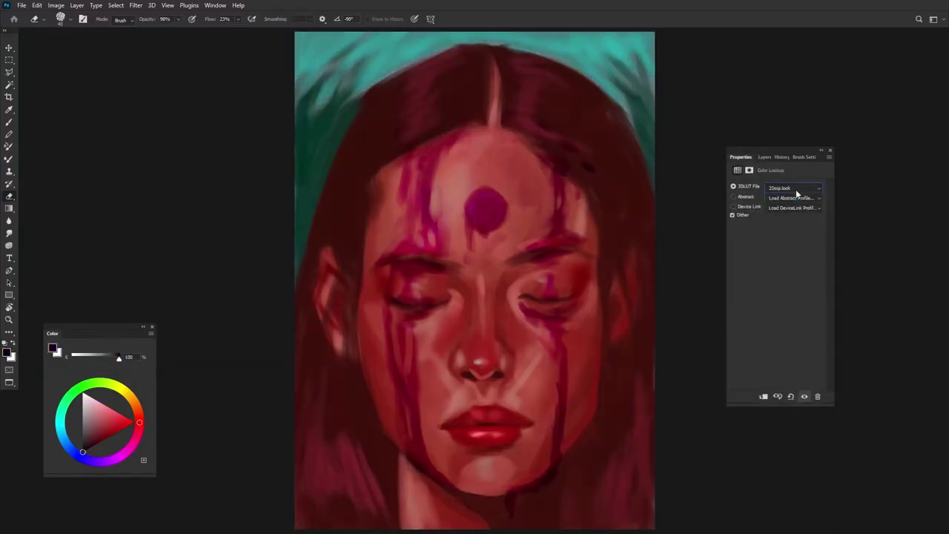
{"action": "scroll", "coordinate": [795, 189], "scroll_direction": "down", "scroll_amount": 2}
{"action": "scroll", "coordinate": [795, 189], "scroll_direction": "down", "scroll_amount": 1}
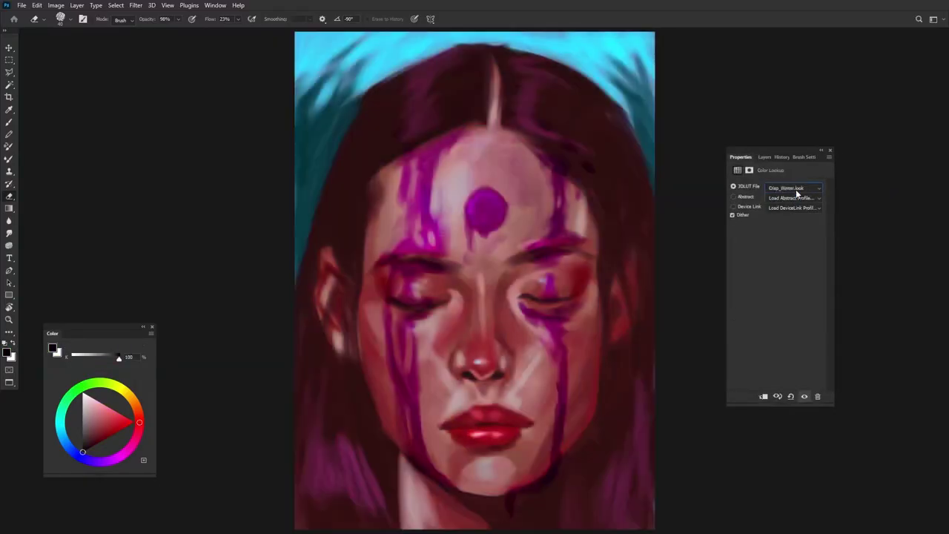
{"action": "scroll", "coordinate": [795, 189], "scroll_direction": "down", "scroll_amount": 1}
{"action": "scroll", "coordinate": [795, 189], "scroll_direction": "down", "scroll_amount": 1}
{"action": "scroll", "coordinate": [795, 189], "scroll_direction": "down", "scroll_amount": 1}
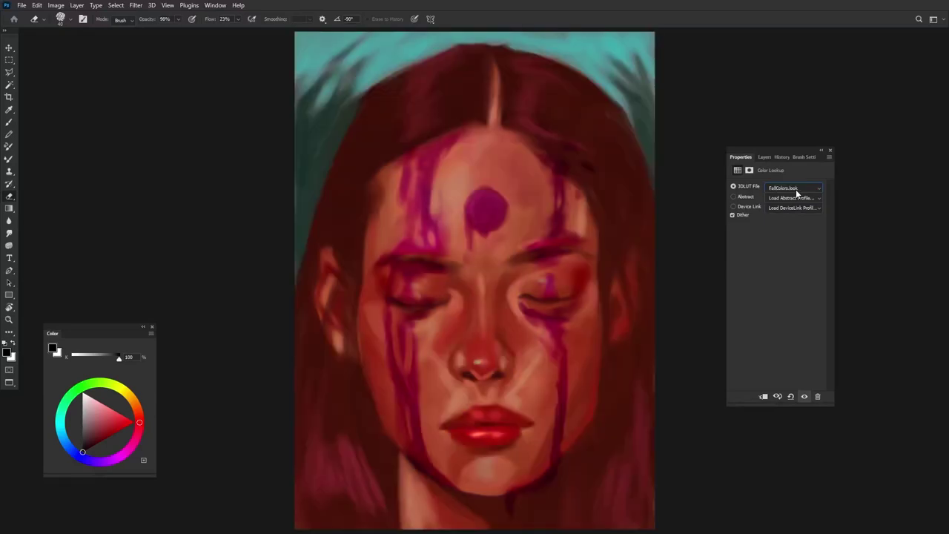
{"action": "scroll", "coordinate": [795, 189], "scroll_direction": "down", "scroll_amount": 1}
{"action": "scroll", "coordinate": [796, 189], "scroll_direction": "down", "scroll_amount": 2}
{"action": "scroll", "coordinate": [795, 189], "scroll_direction": "down", "scroll_amount": 3}
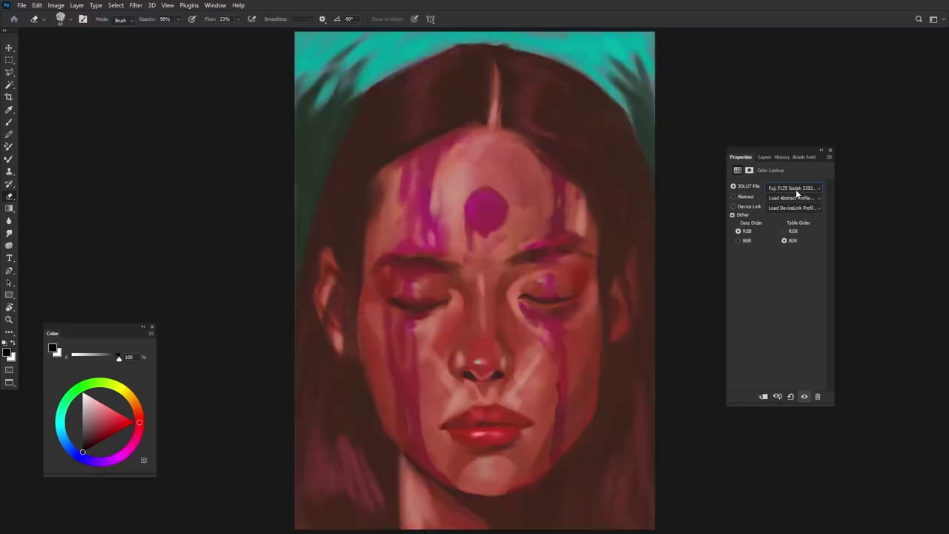
{"action": "scroll", "coordinate": [796, 189], "scroll_direction": "down", "scroll_amount": 3}
{"action": "scroll", "coordinate": [795, 189], "scroll_direction": "down", "scroll_amount": 1}
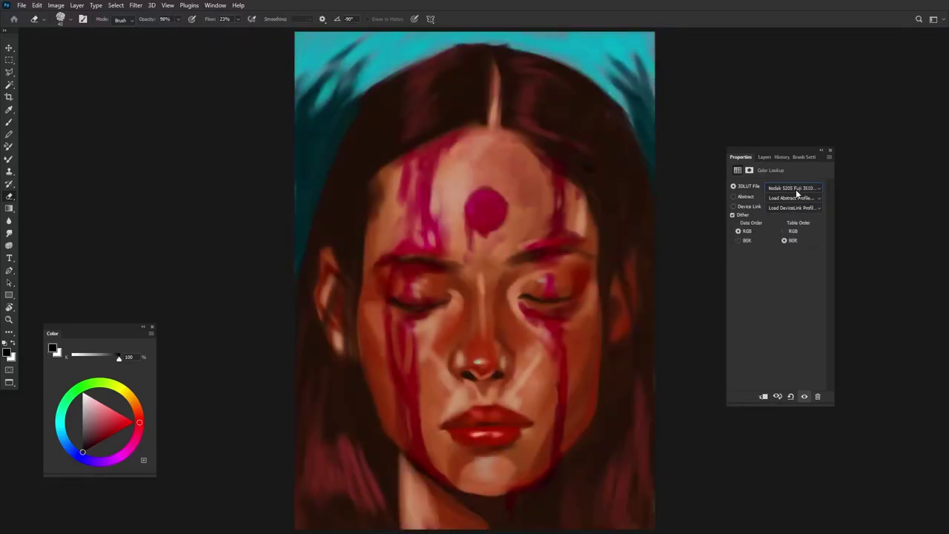
{"action": "scroll", "coordinate": [795, 189], "scroll_direction": "up", "scroll_amount": 1}
{"action": "left_click", "coordinate": [763, 156]}
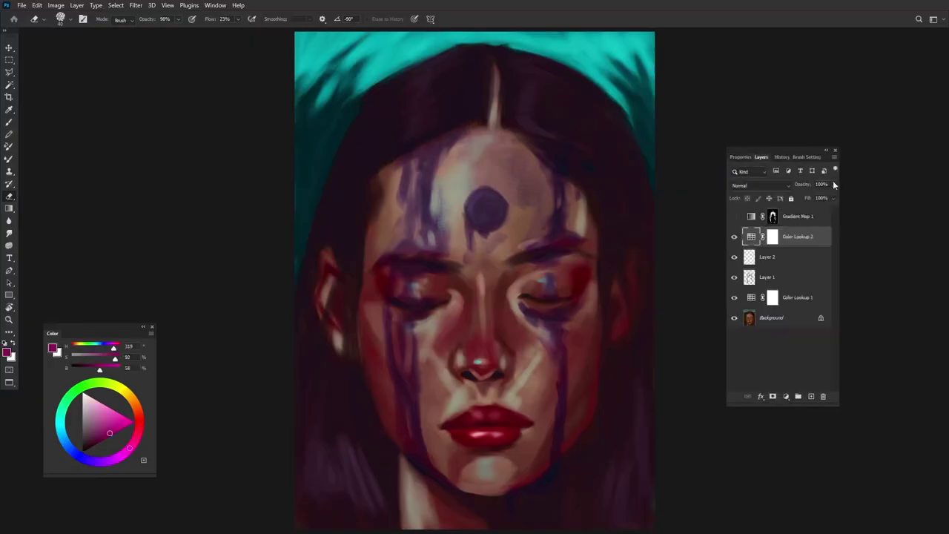
{"action": "mouse_move", "coordinate": [832, 183]}
{"action": "left_mouse_down"}
{"action": "mouse_move", "coordinate": [794, 194]}
{"action": "mouse_move", "coordinate": [819, 197]}
{"action": "left_mouse_up"}
Step: Add a Vibrance adjustment layer with Vibrance at +100
{"action": "left_click", "coordinate": [786, 396]}
{"action": "left_click", "coordinate": [808, 281]}
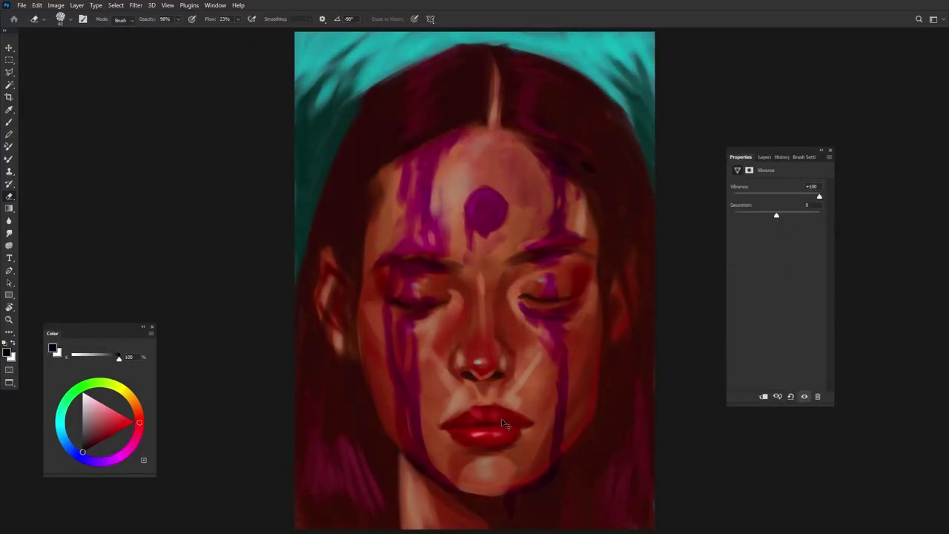
{"action": "left_click", "coordinate": [764, 157]}
Step: Add Layer 3 on top and stamp a merged copy of the visible layers with Apply Image
{"action": "left_click", "coordinate": [810, 396]}
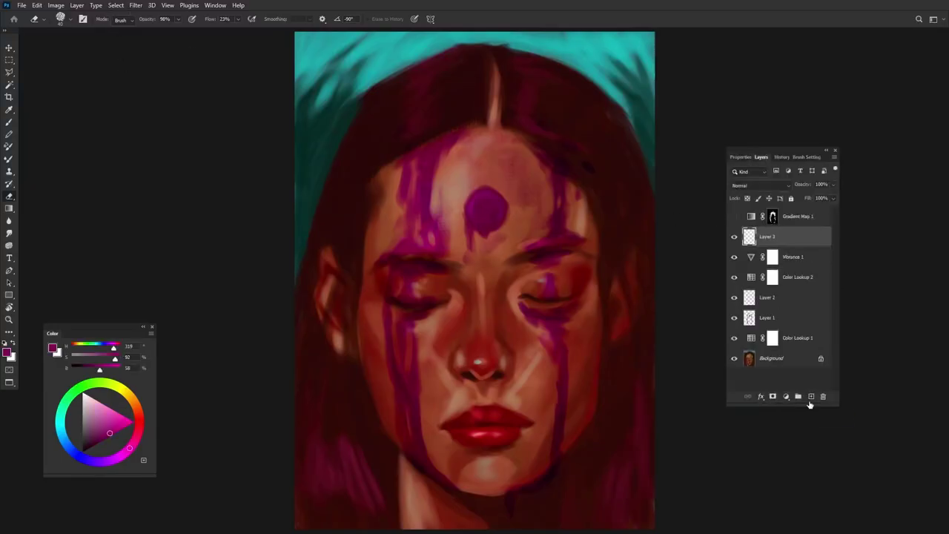
{"action": "left_click", "coordinate": [56, 6]}
{"action": "left_click", "coordinate": [115, 150]}
{"action": "left_click", "coordinate": [638, 106]}
{"action": "left_click", "coordinate": [136, 6]}
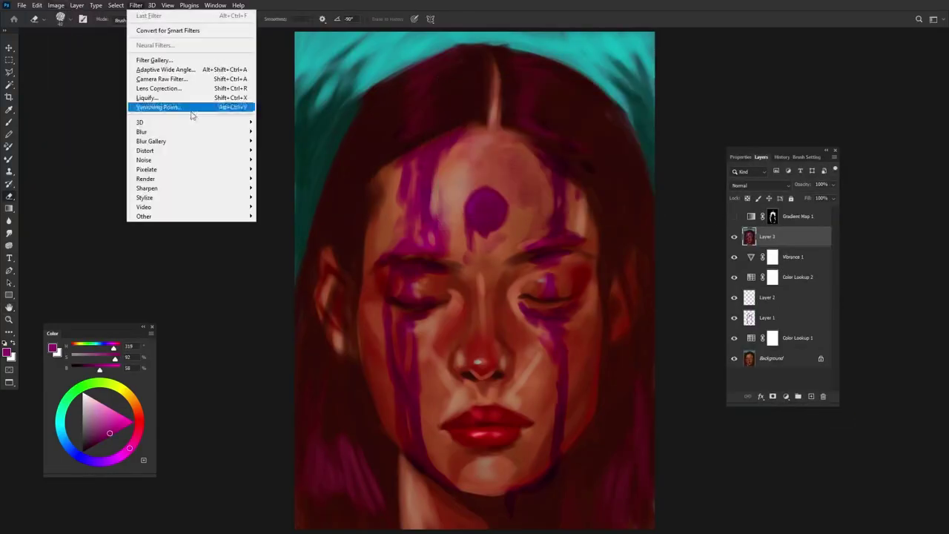